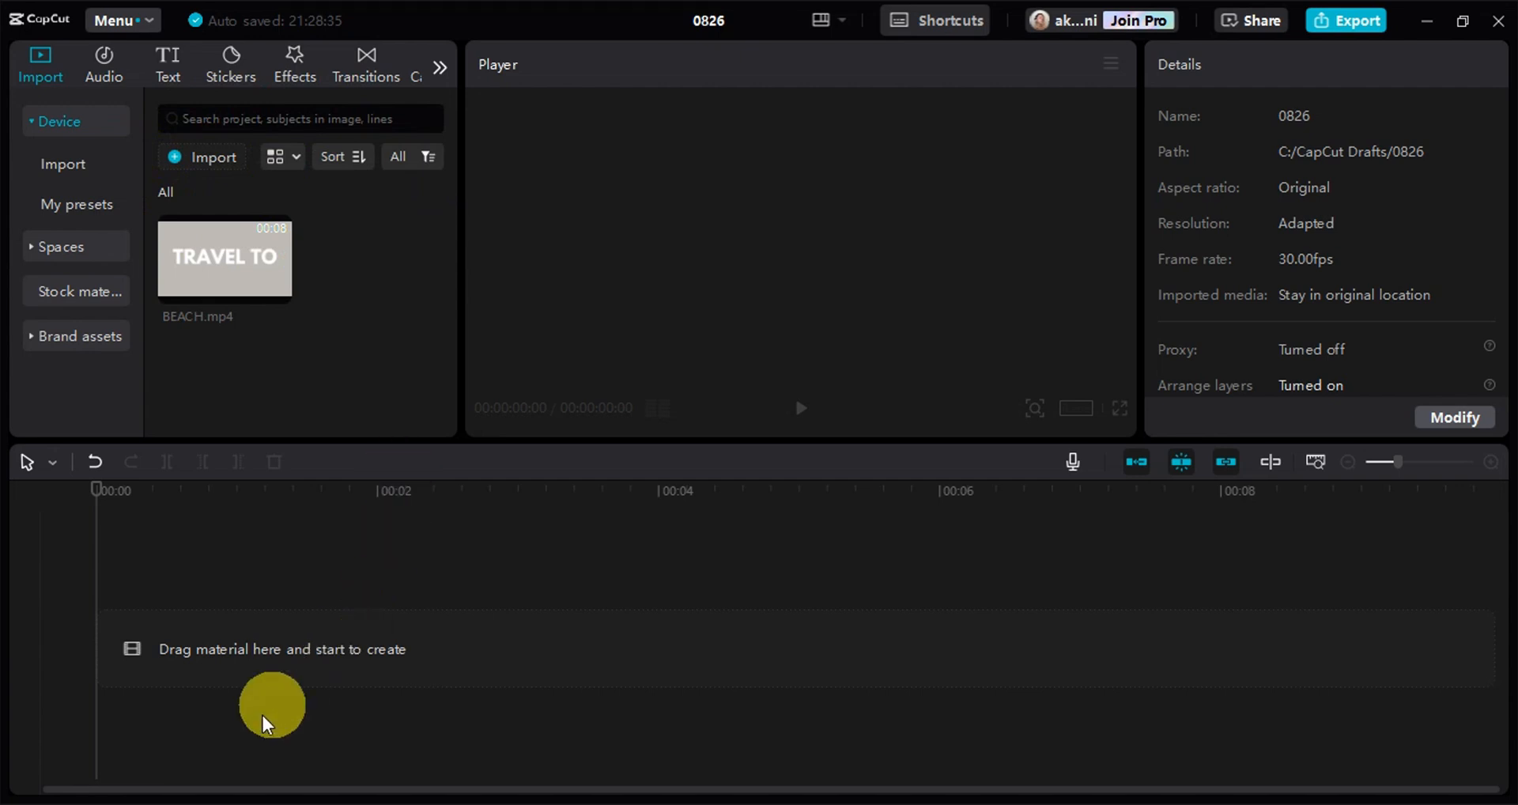
- Add BEACH.mp4 to the timeline as the main clip and select it
mouse_move(286, 306)
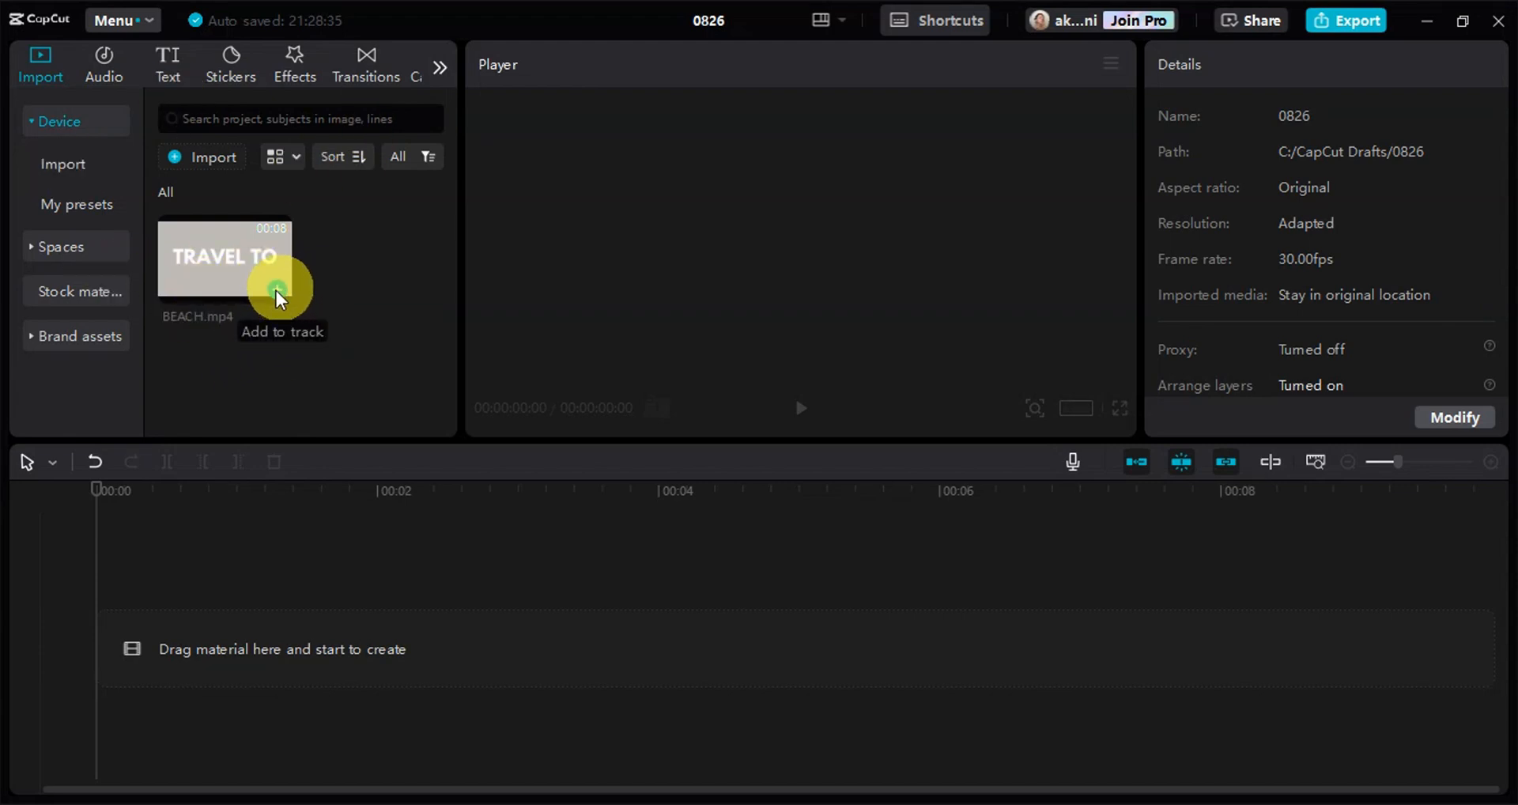
left_click_drag(271, 334, 263, 633)
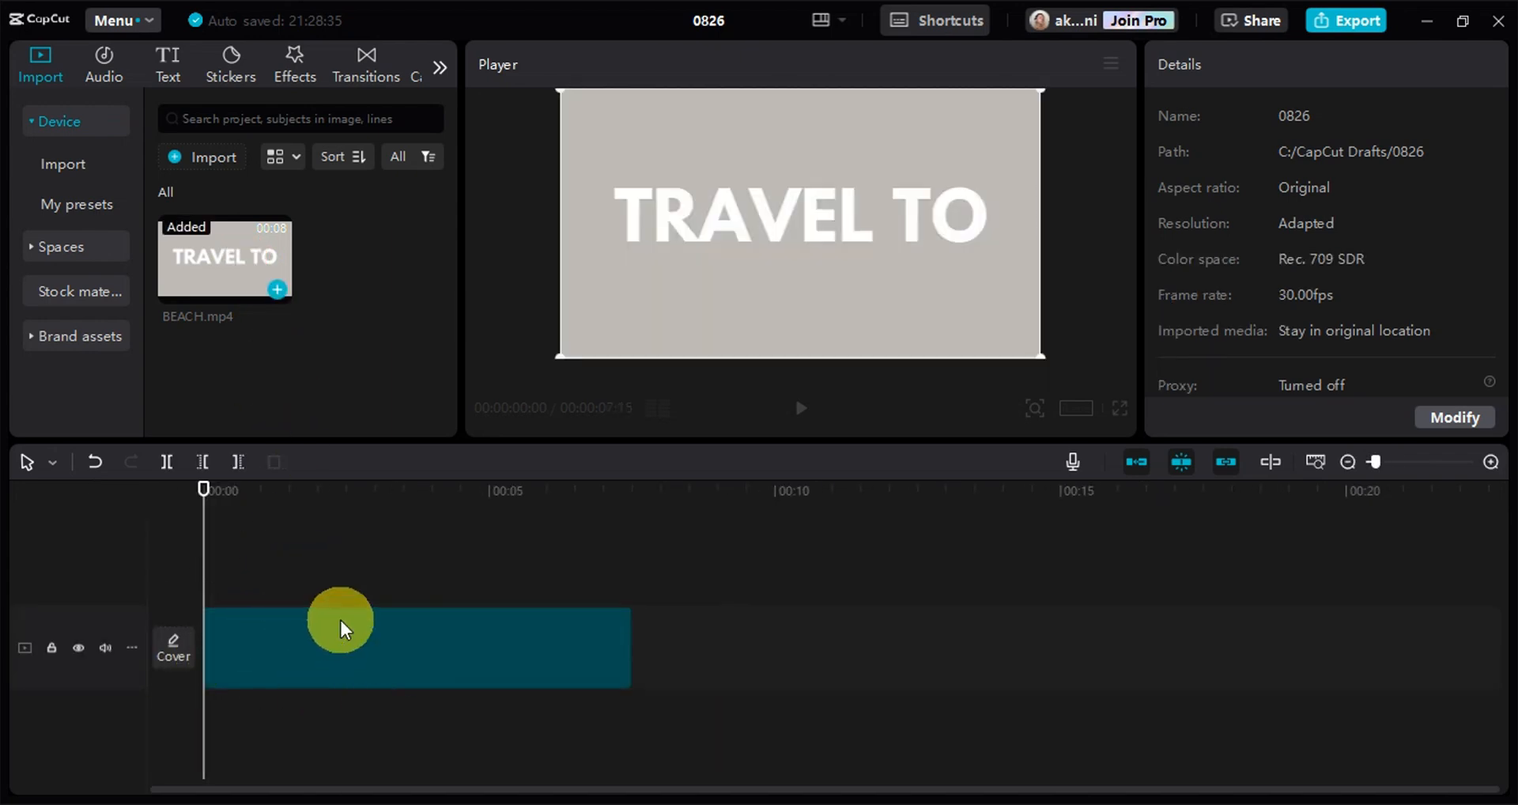
left_click(411, 633)
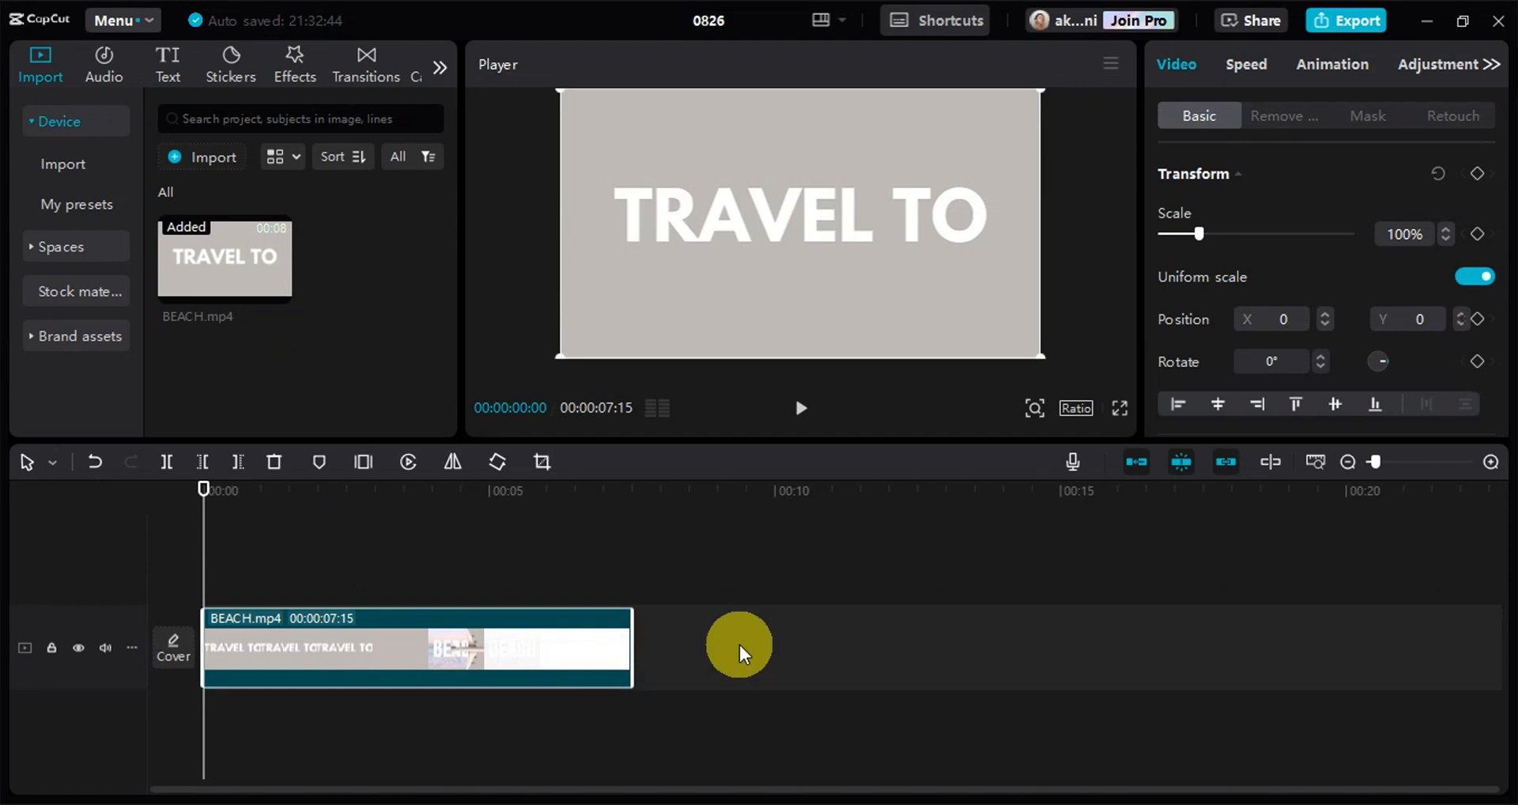
scroll(738, 643, "up", 3)
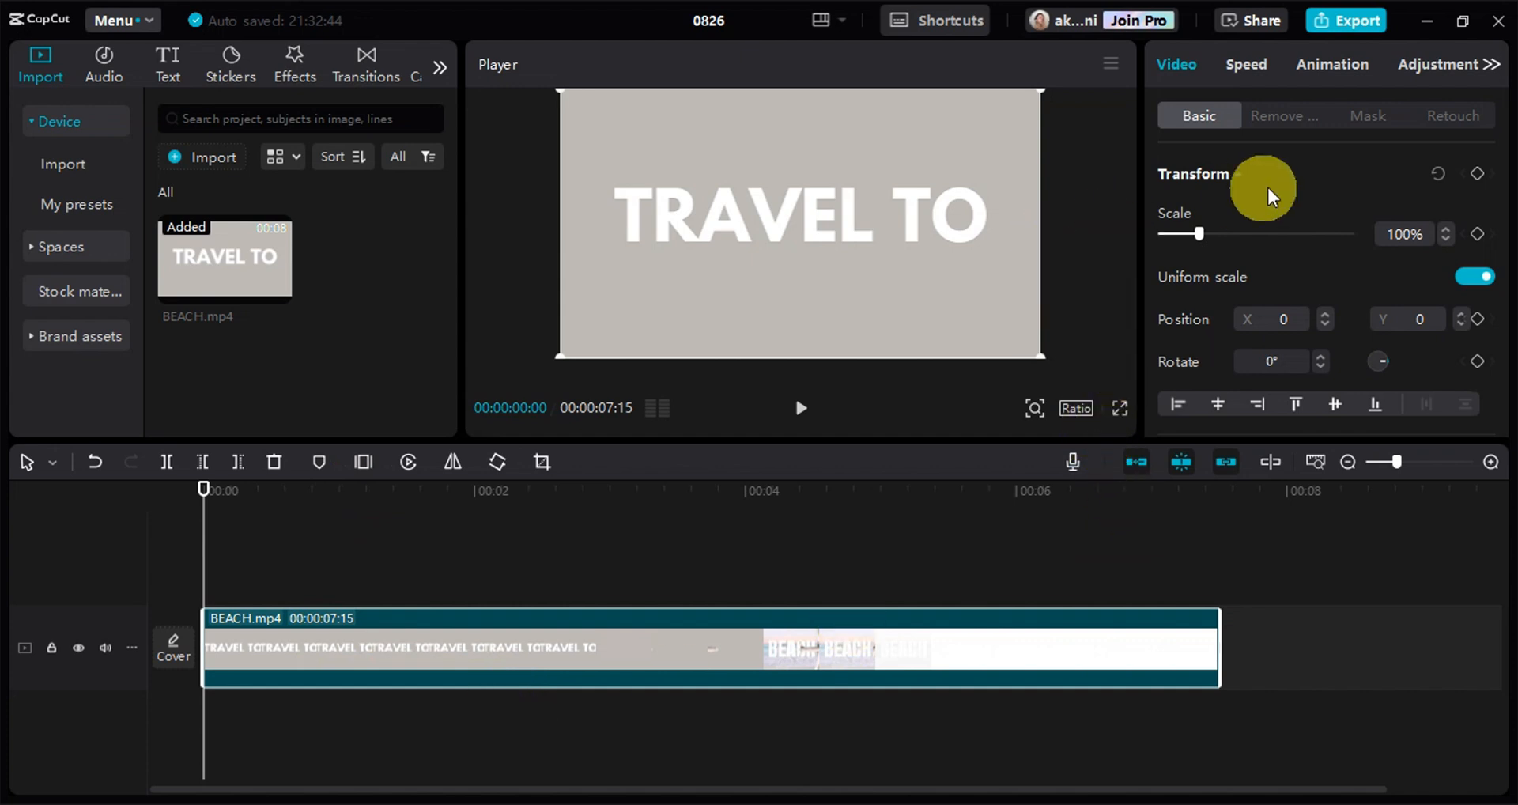
- Add a Saturation keyframe to the BEACH clip at 00:00:00:10, try shifting its saturation, and return the value to neutral
left_click(1436, 64)
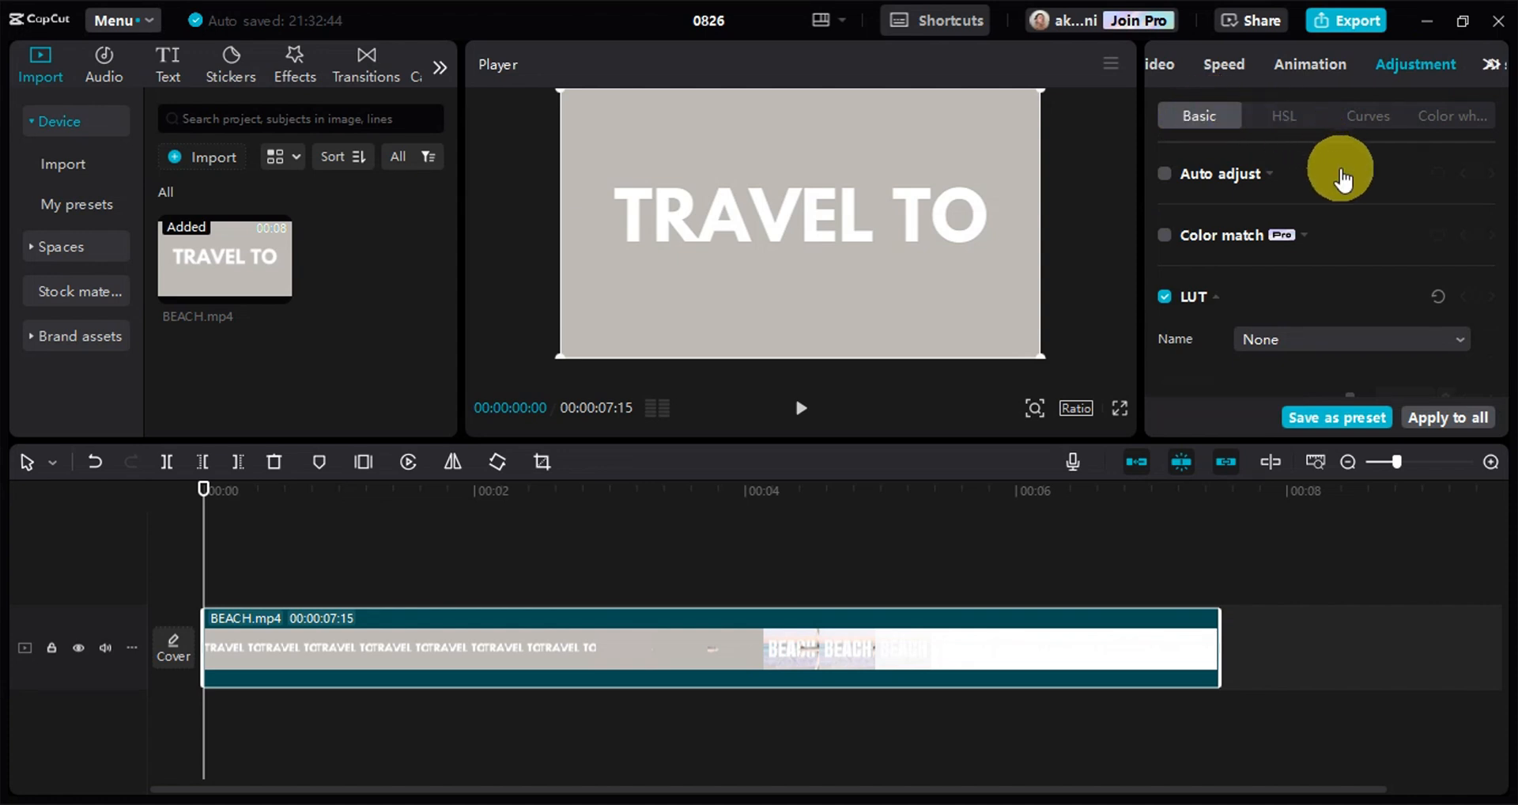
scroll(1310, 245, "down", 1)
scroll(1310, 247, "down", 5)
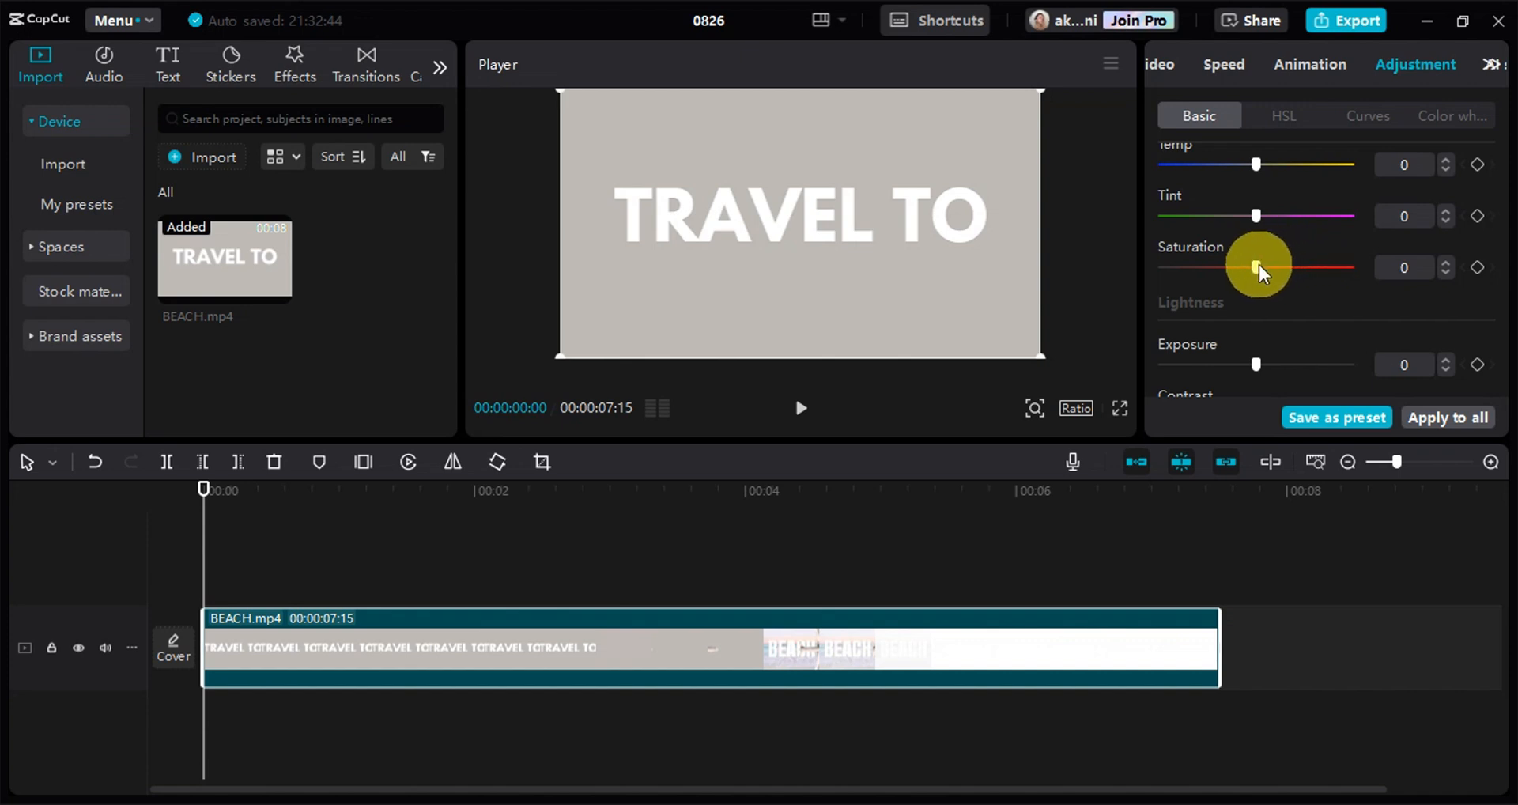
left_click_drag(210, 506, 249, 503)
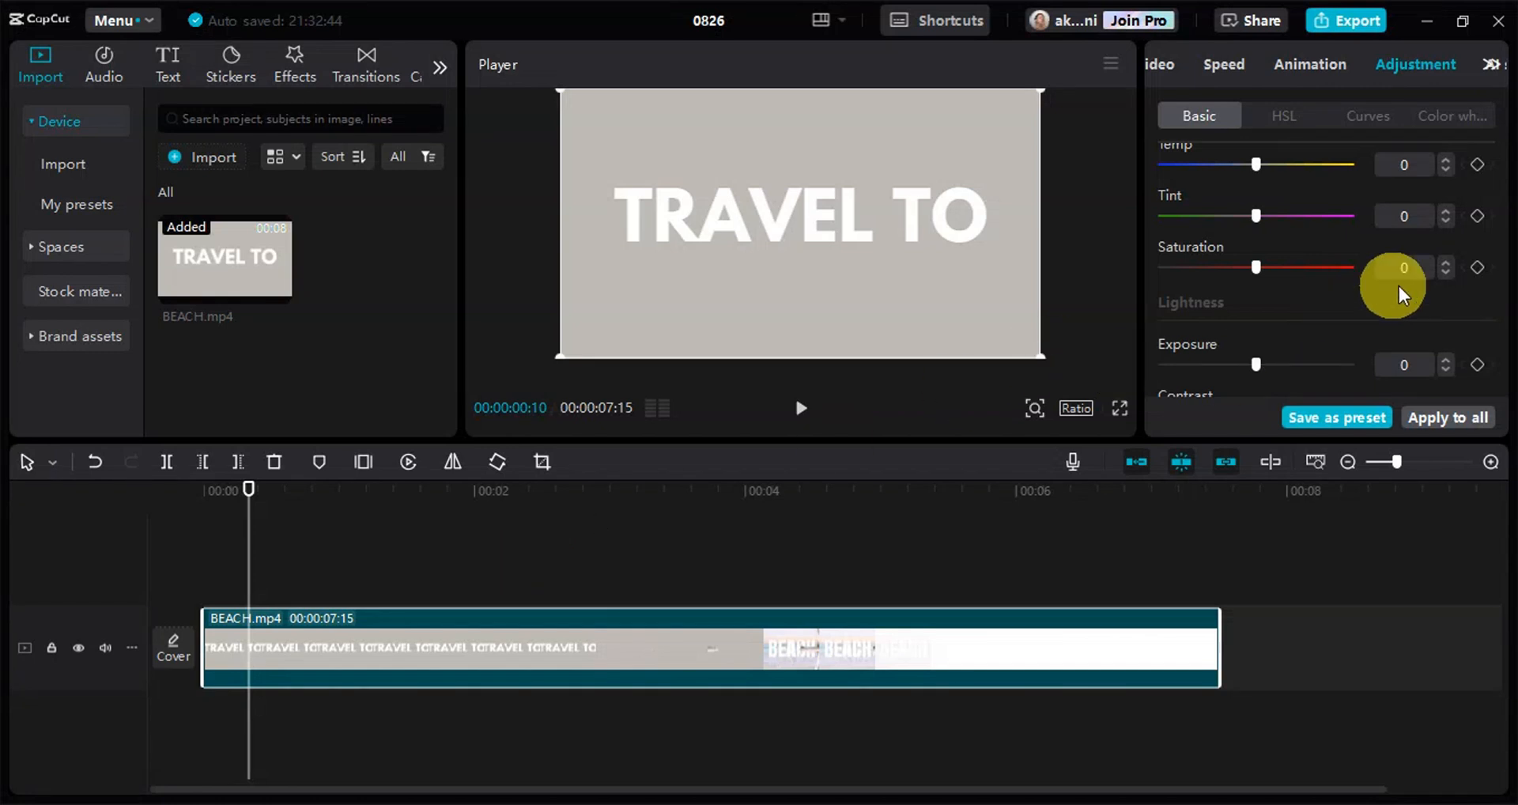
left_click(1478, 269)
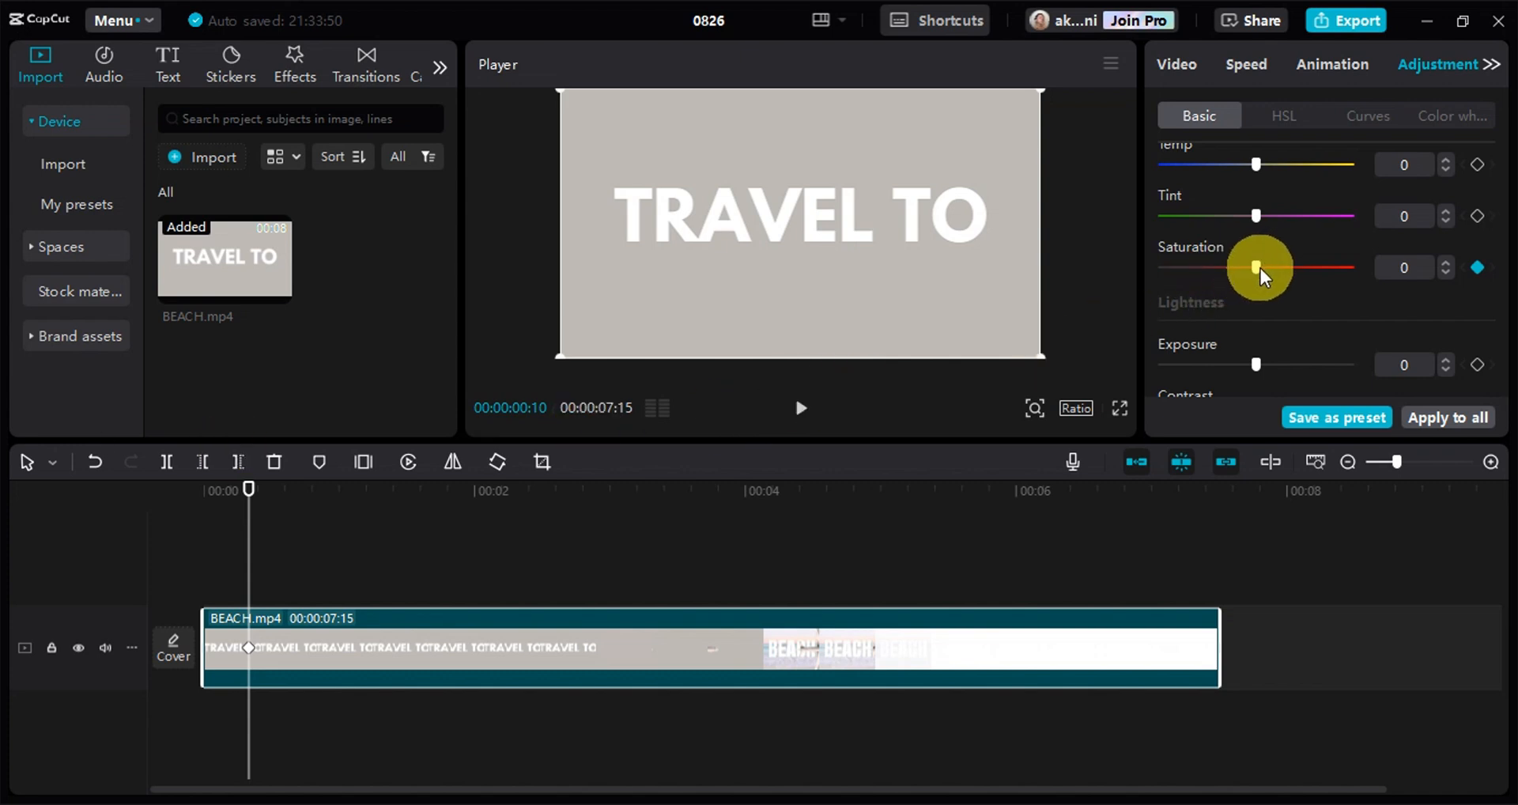
left_click_drag(1257, 267, 1332, 269)
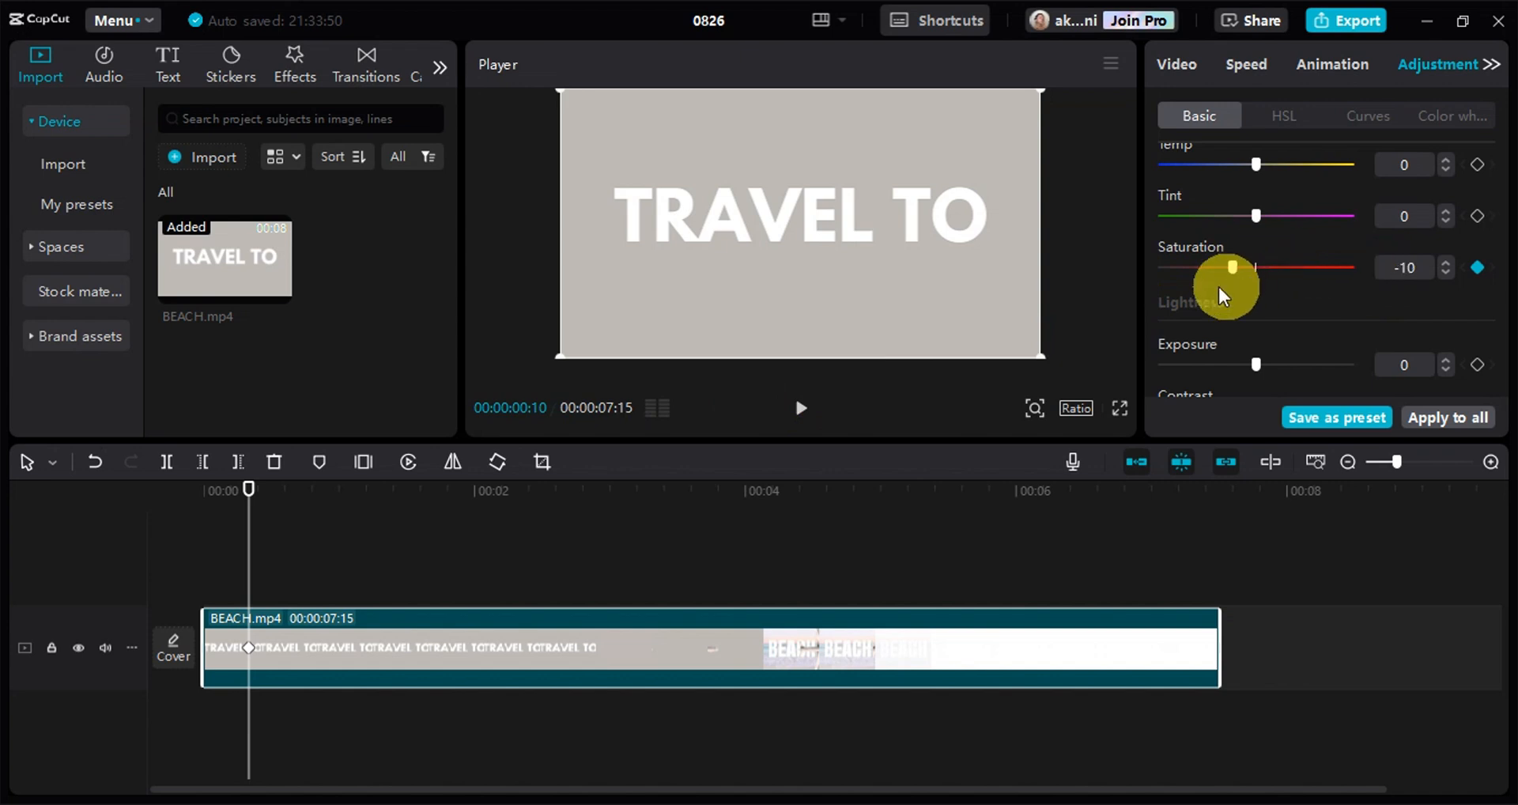
left_click_drag(1220, 287, 1256, 269)
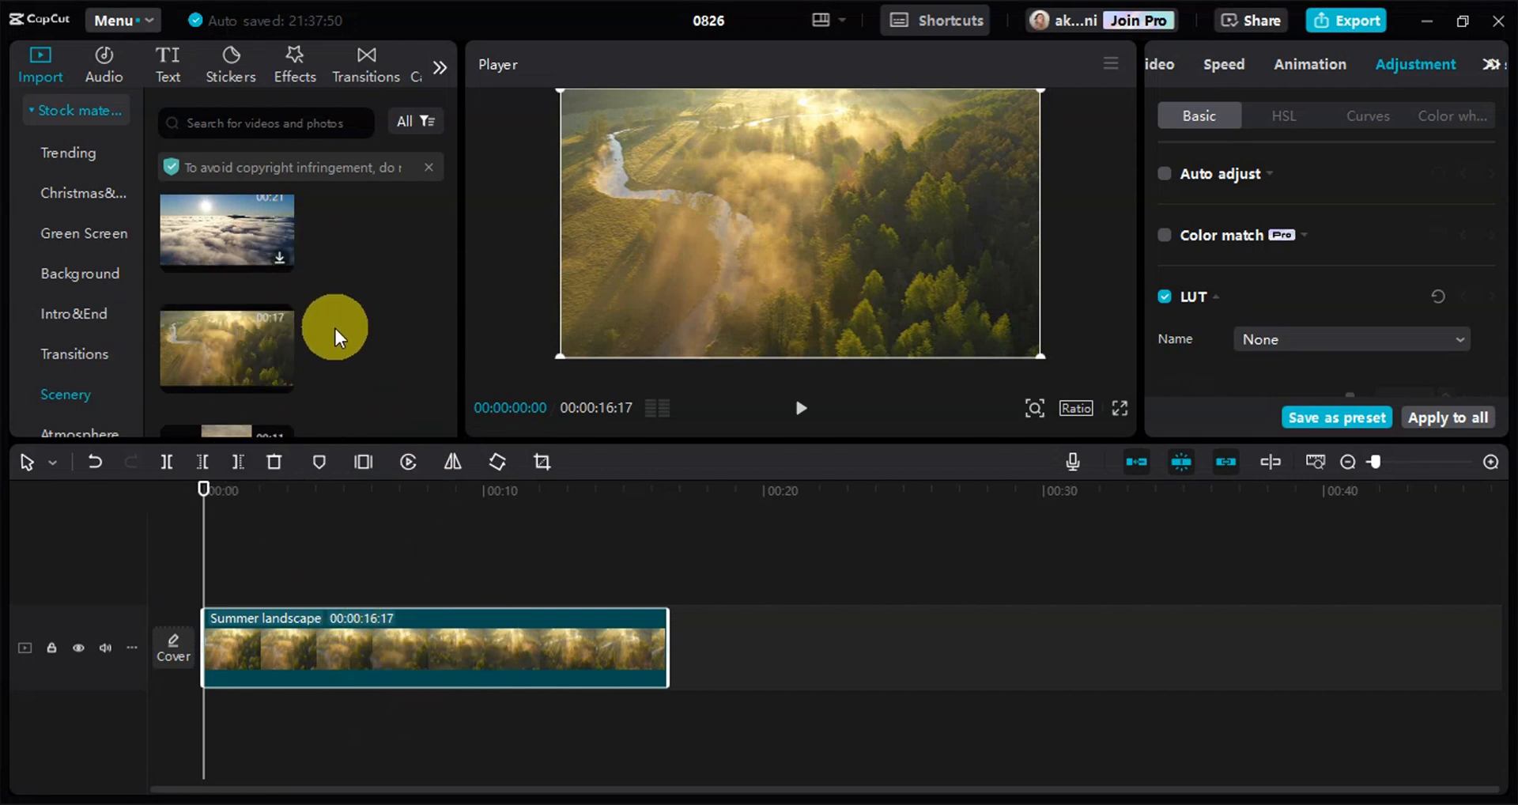
scroll(333, 325, "down", 3)
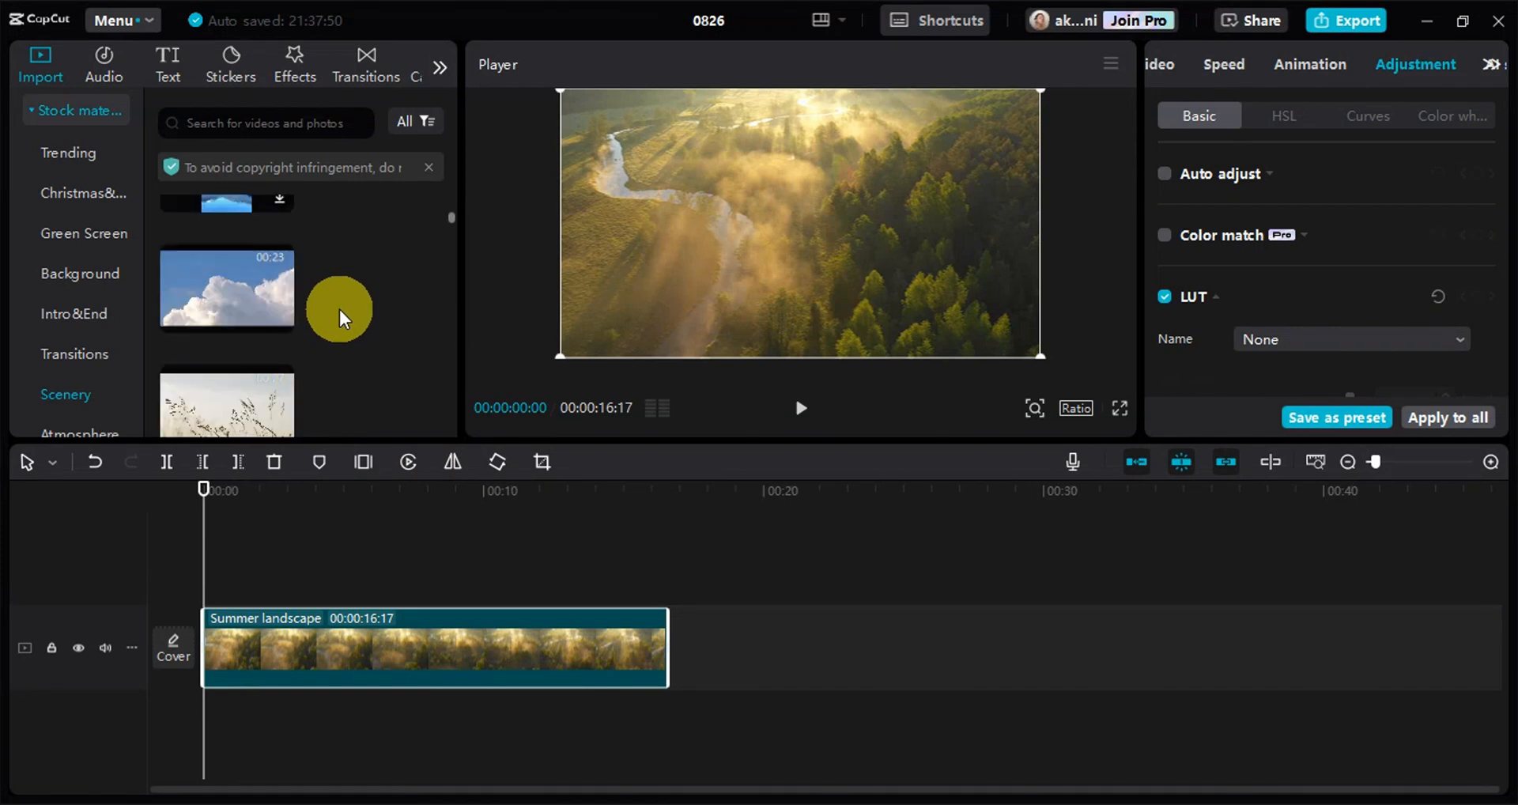
scroll(340, 310, "down", 2)
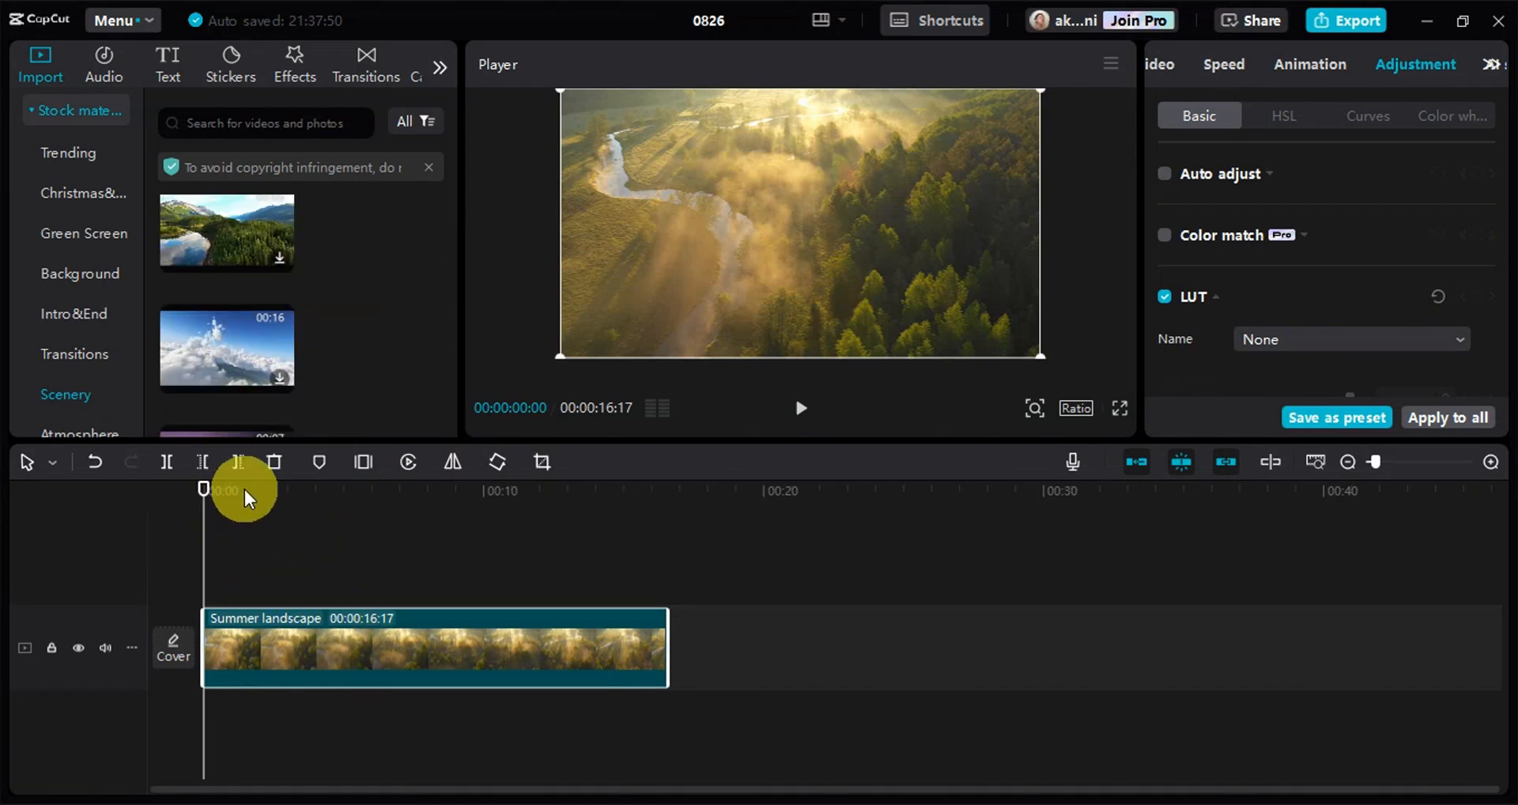
- Add a Saturation keyframe to the Summer landscape clip at 00:00:03:24 and raise its saturation to 41
left_click_drag(250, 486, 310, 508)
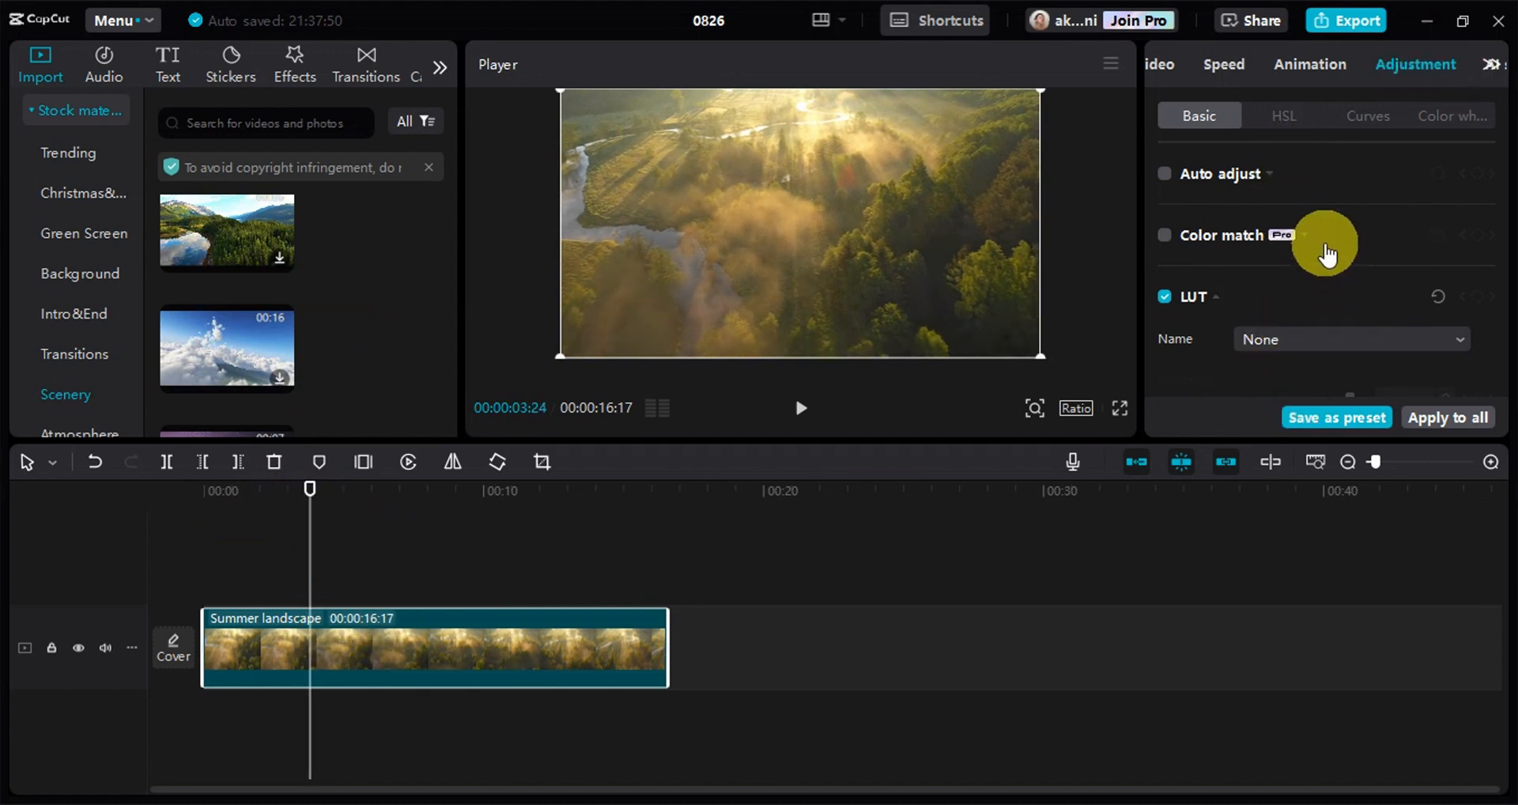
scroll(1331, 277, "down", 10)
scroll(1331, 277, "up", 10)
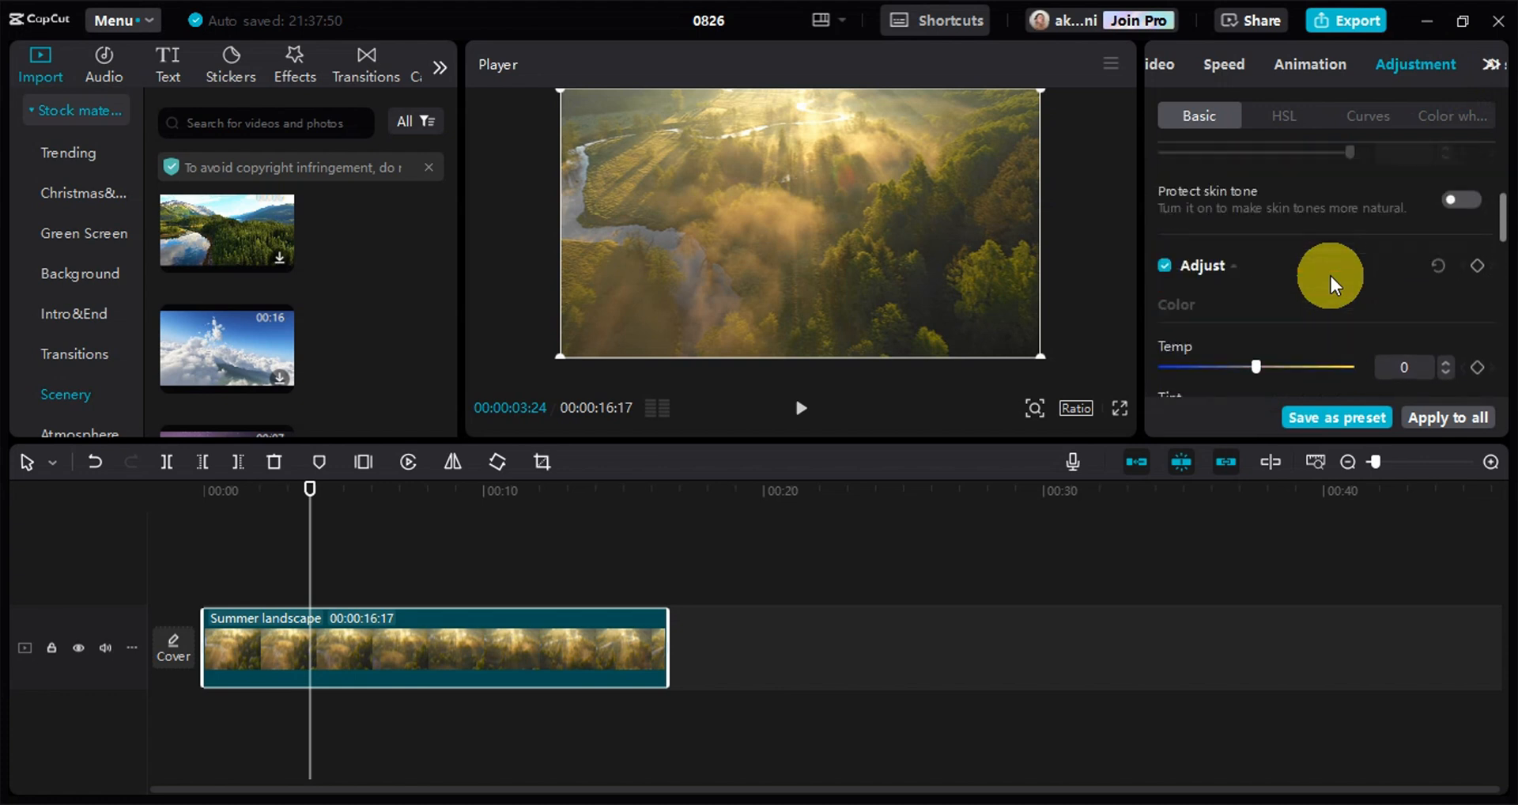
scroll(1331, 276, "down", 7)
scroll(1337, 280, "up", 3)
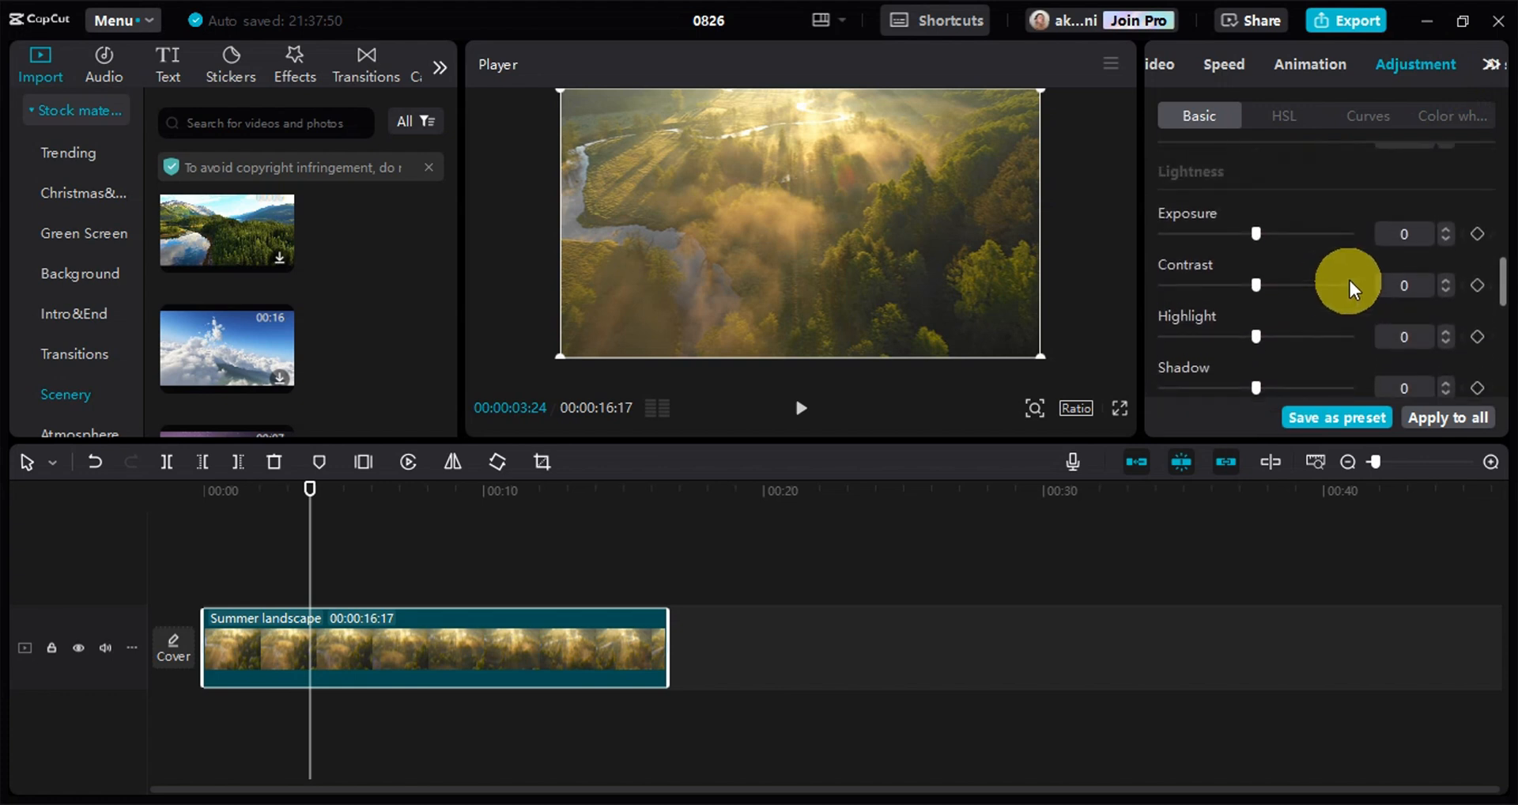
left_click(1479, 200)
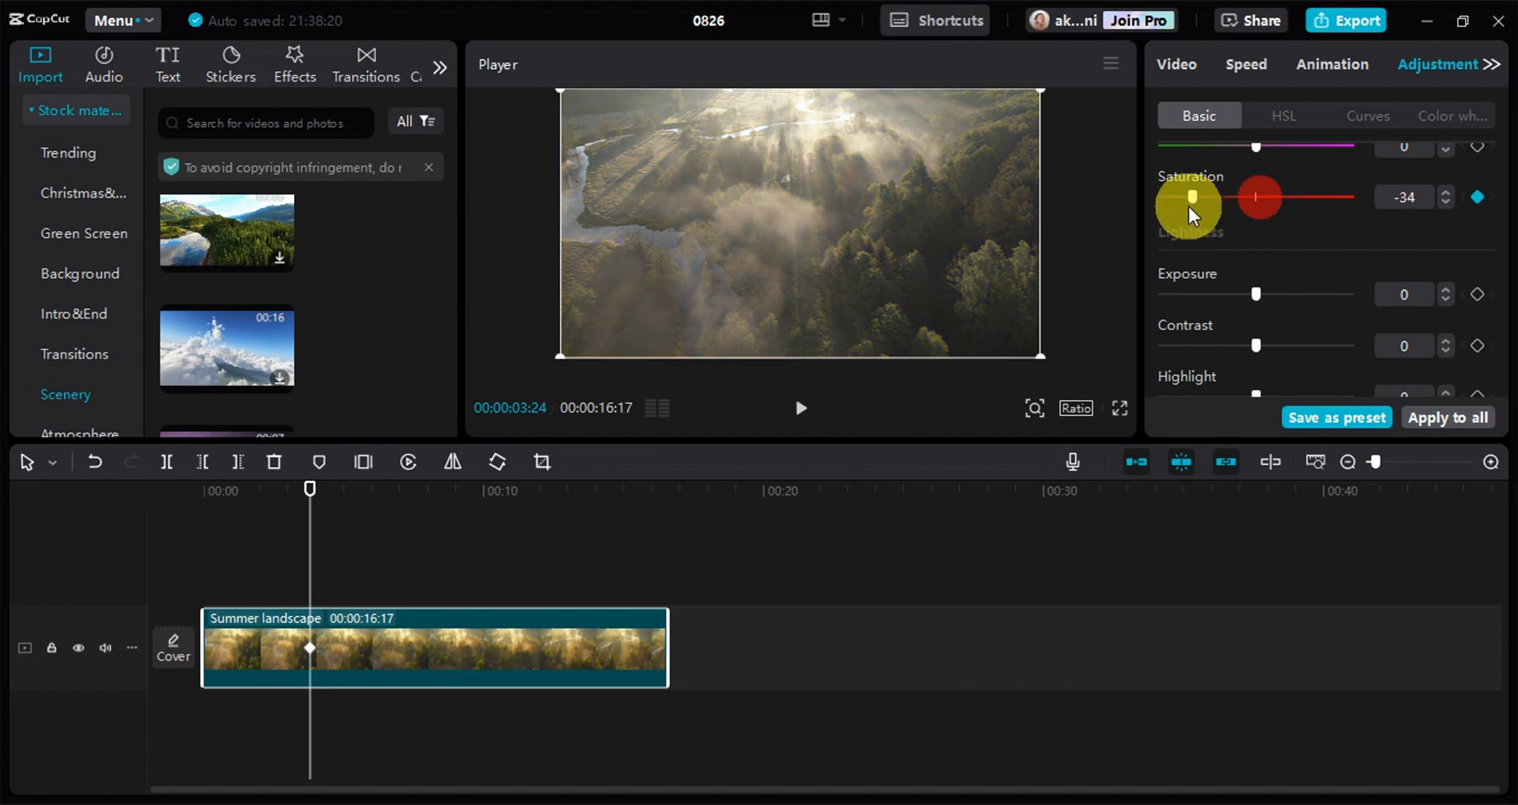
left_click_drag(1188, 206, 1302, 217)
left_click_drag(1210, 220, 1333, 213)
left_click_drag(317, 527, 316, 575)
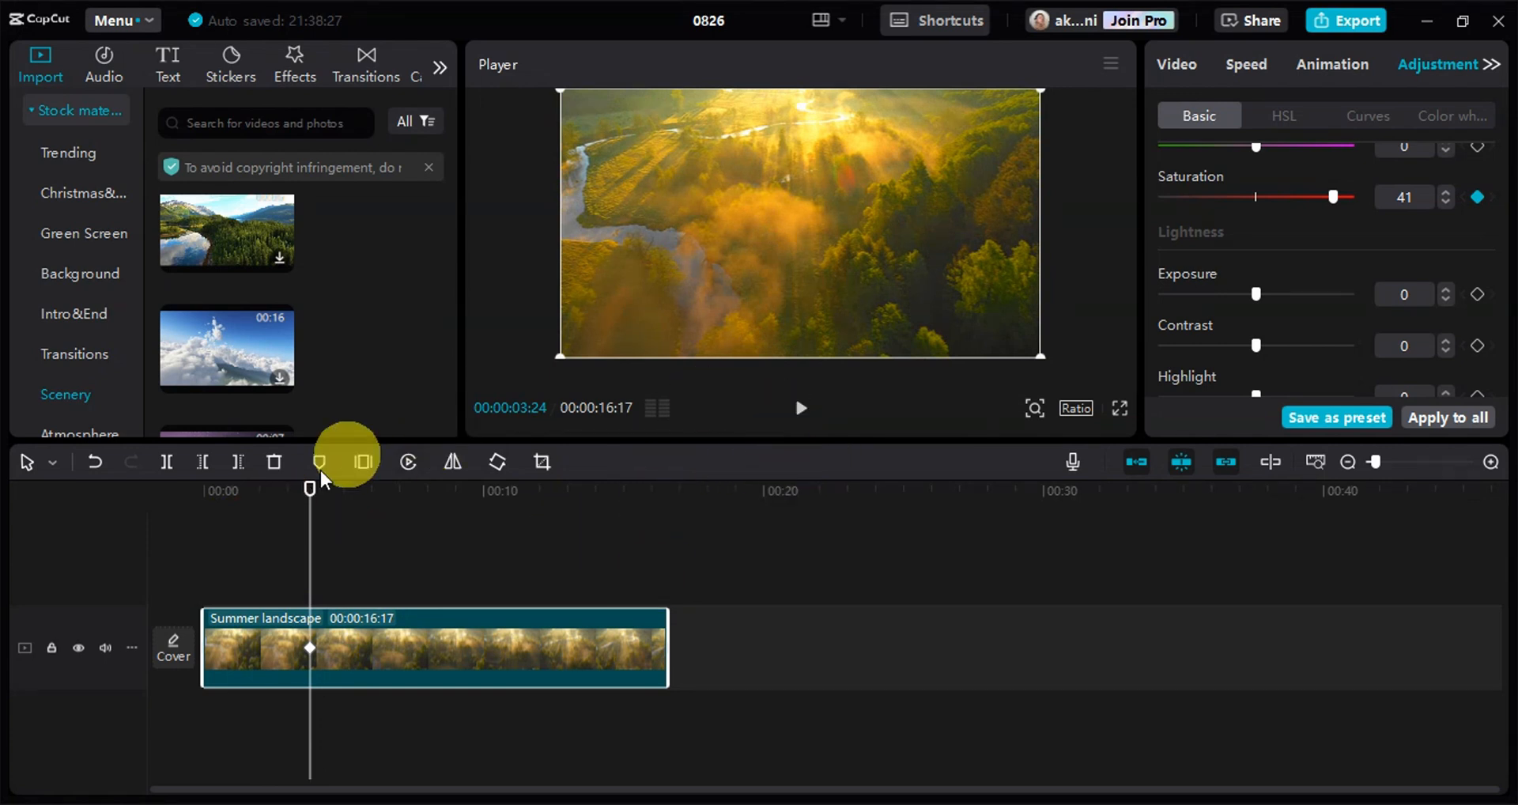
- Add a Saturation keyframe at the very start of the Summer landscape clip and lower its saturation to -50
left_click_drag(309, 530, 171, 540)
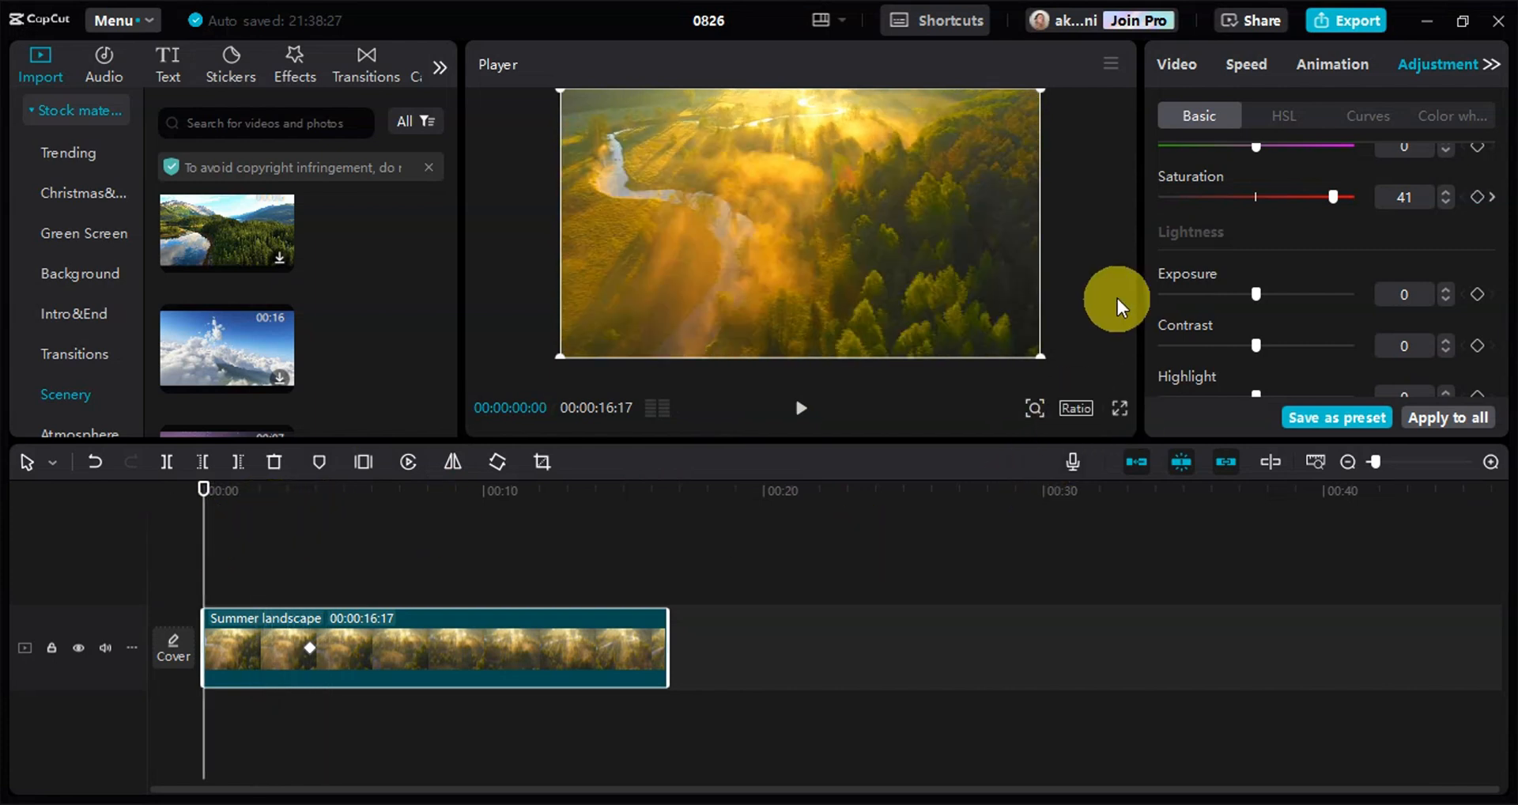
scroll(1186, 329, "up", 5)
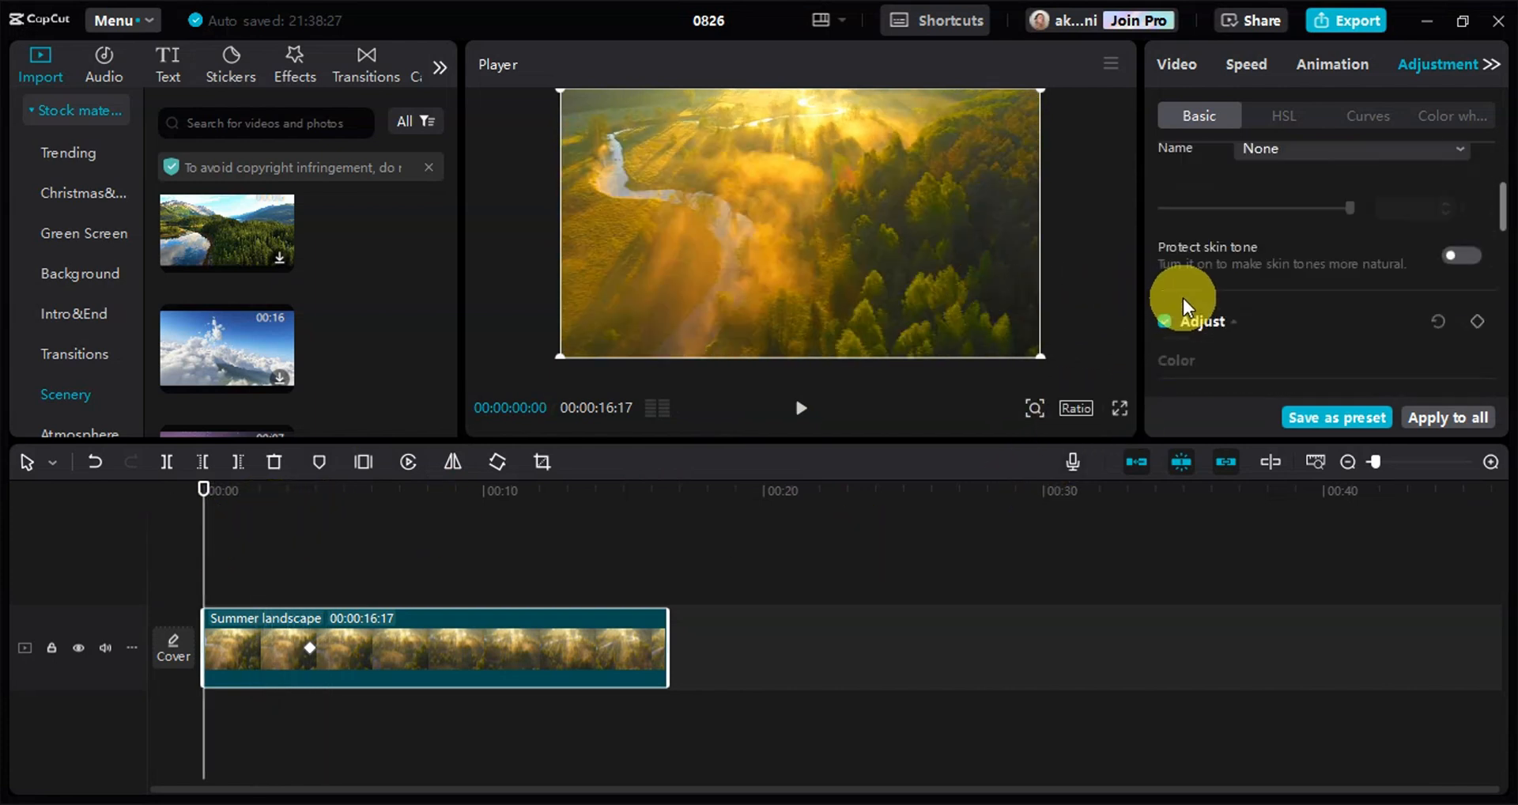
scroll(1191, 288, "down", 8)
scroll(1195, 289, "up", 5)
scroll(1196, 291, "down", 3)
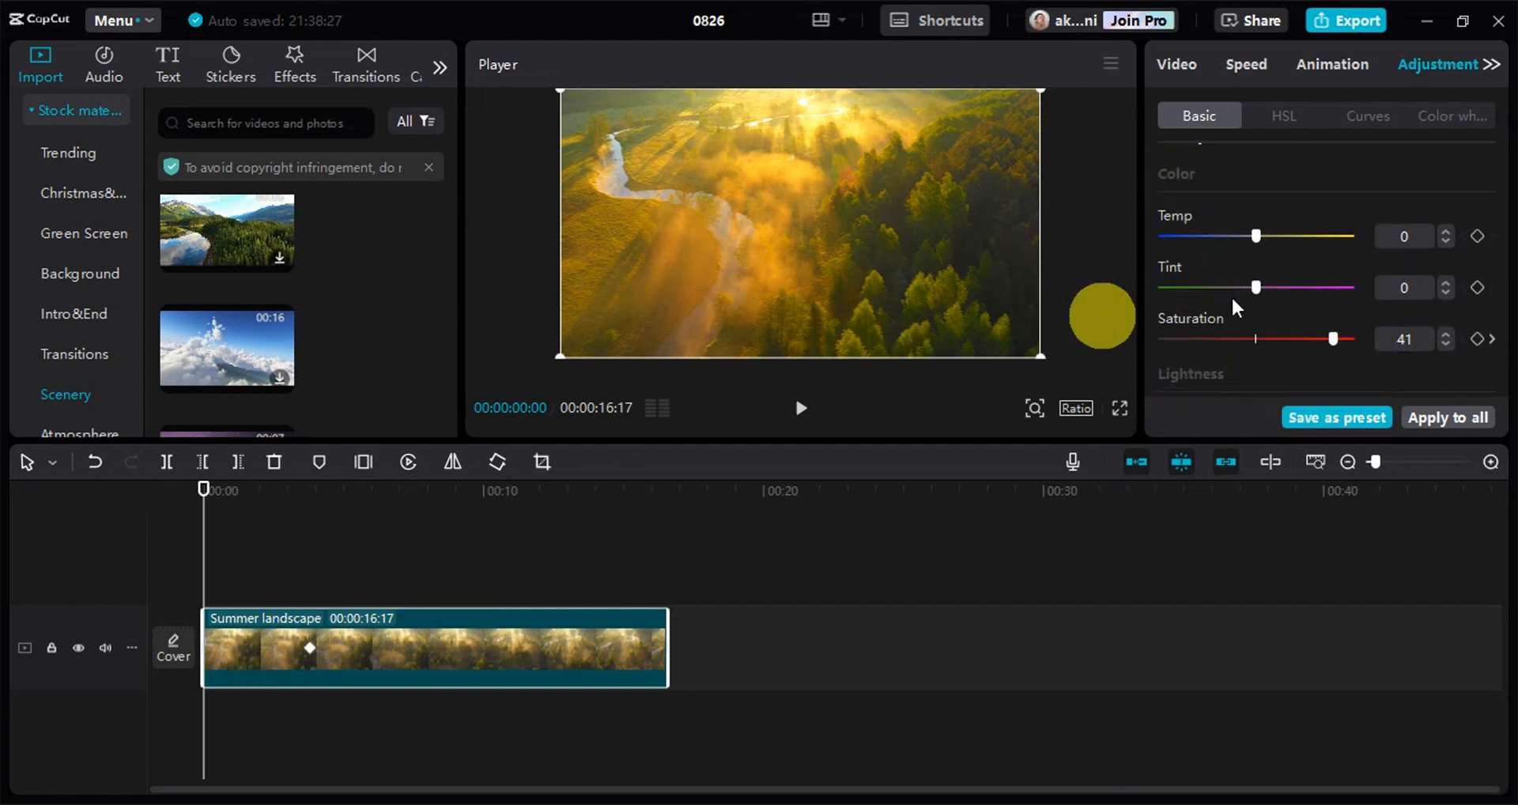
left_click(1477, 342)
left_click(1341, 342)
left_click_drag(1335, 339, 1134, 344)
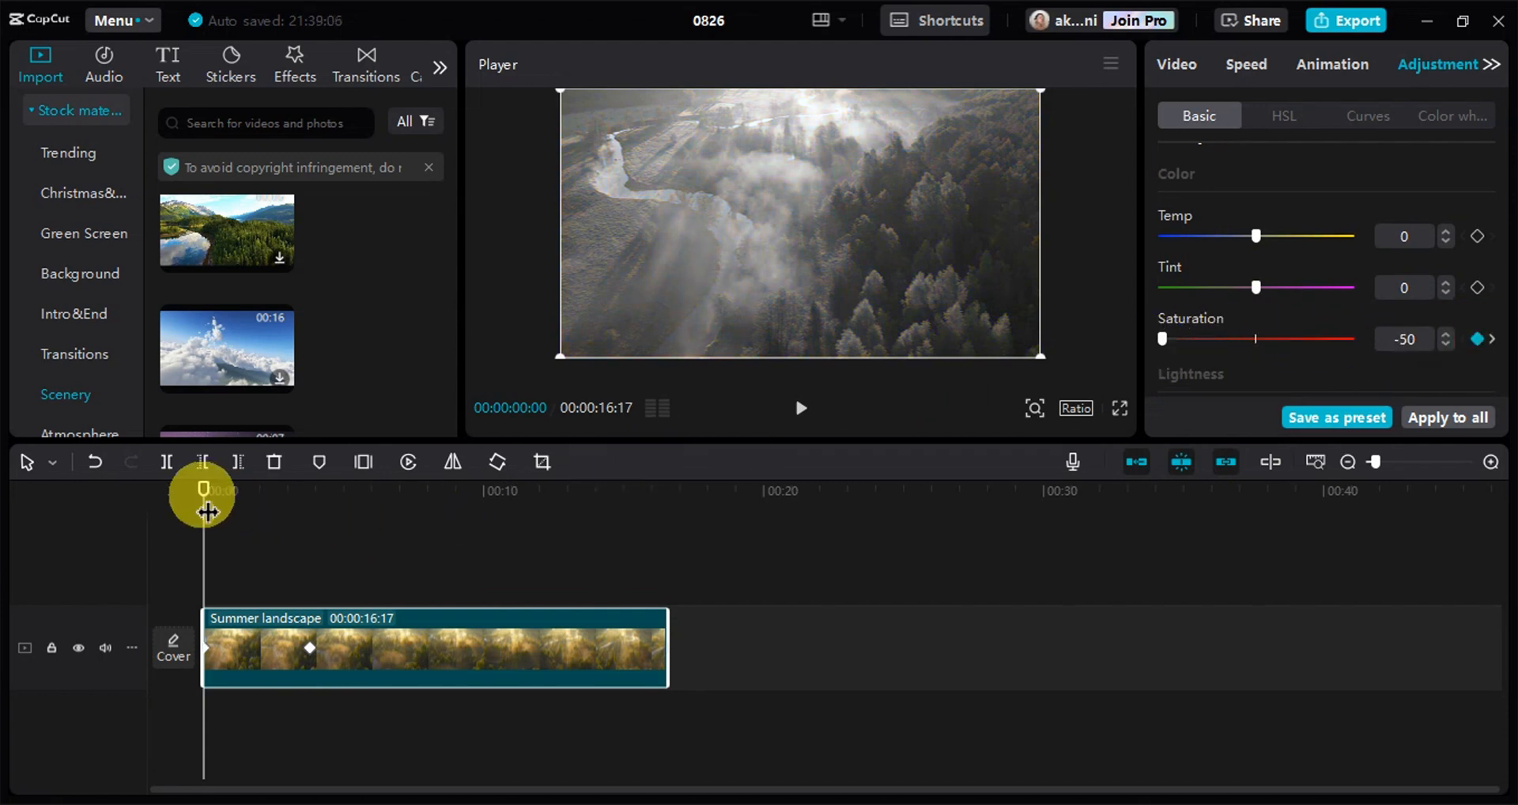
- Play the Summer landscape clip from its start to preview the keyframed saturation change
left_click_drag(203, 506, 185, 584)
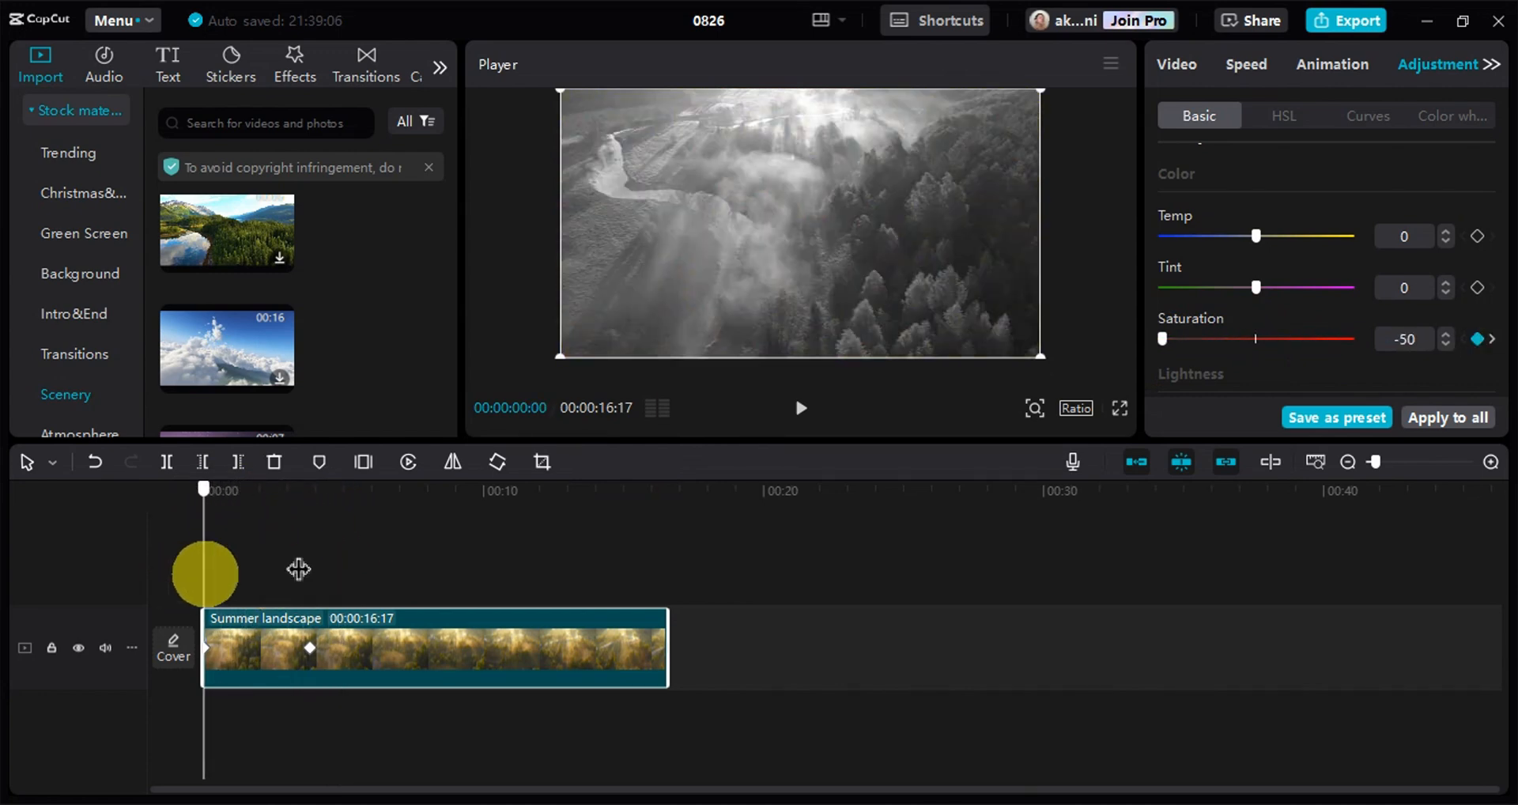
left_click(1491, 339)
left_click_drag(313, 571, 173, 589)
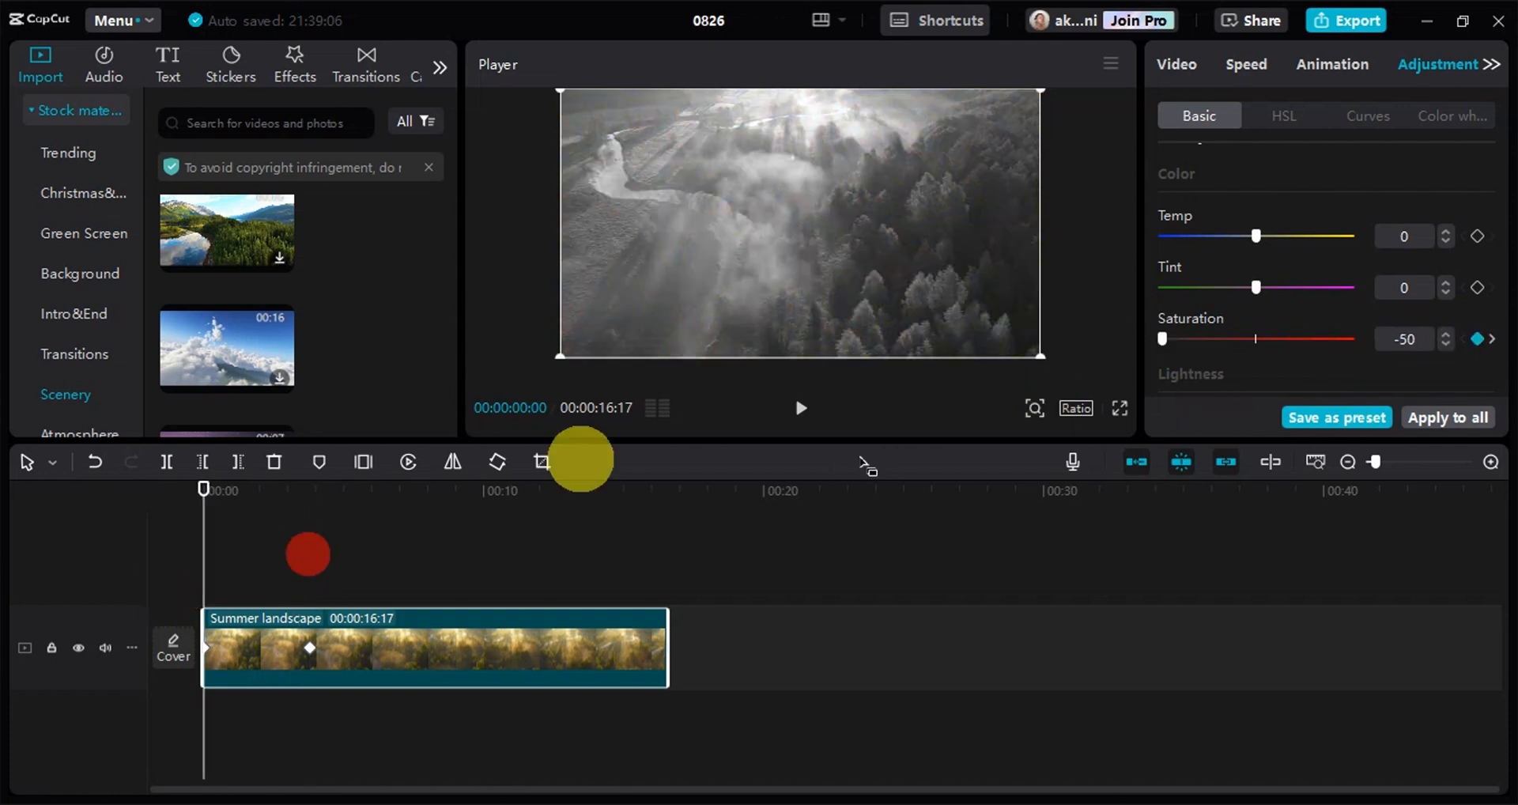
left_click(800, 408)
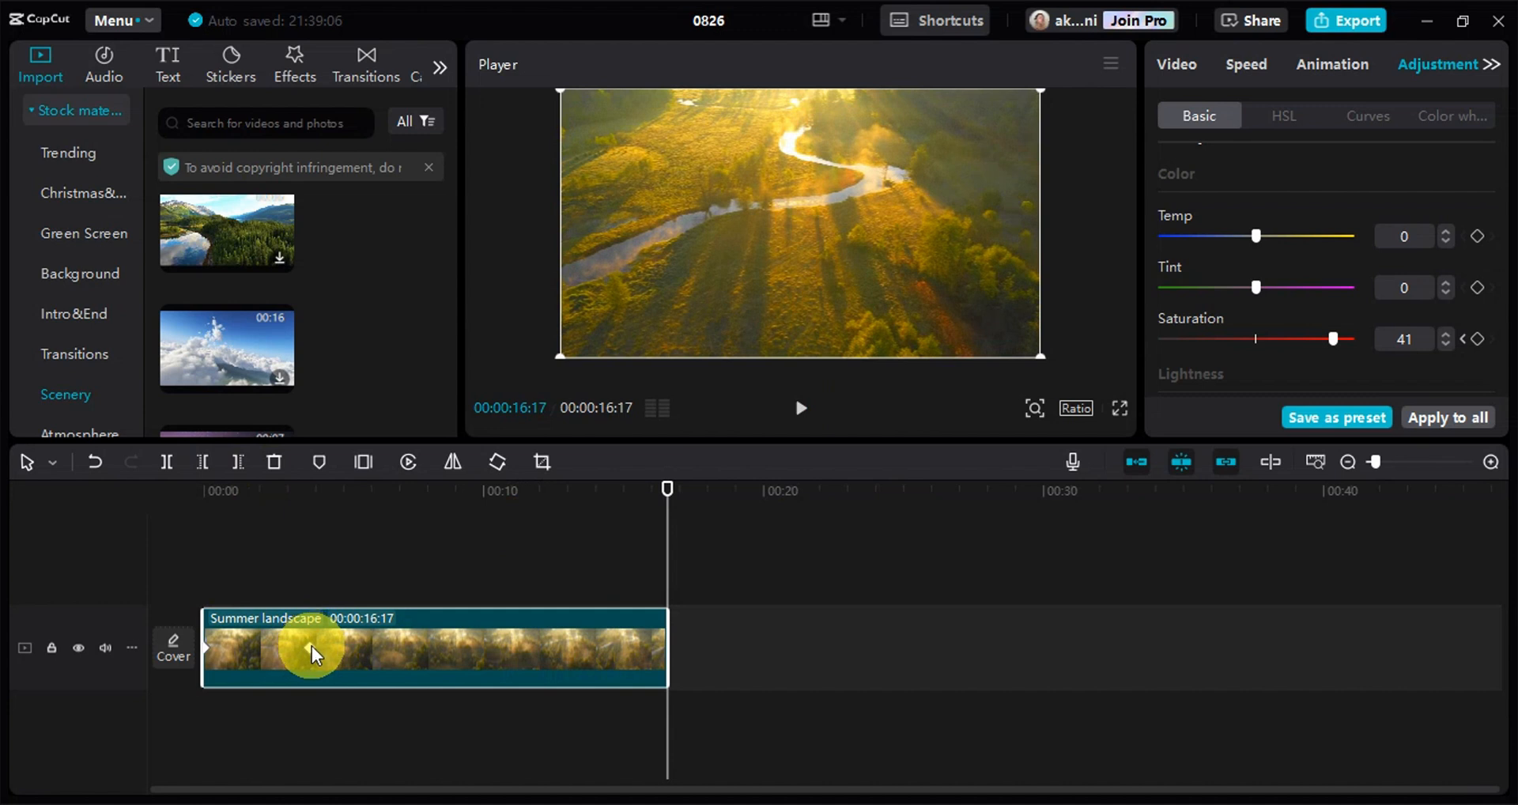
- Move the second Saturation keyframe earlier to about 1 second and play the clip from the start
left_click(309, 648)
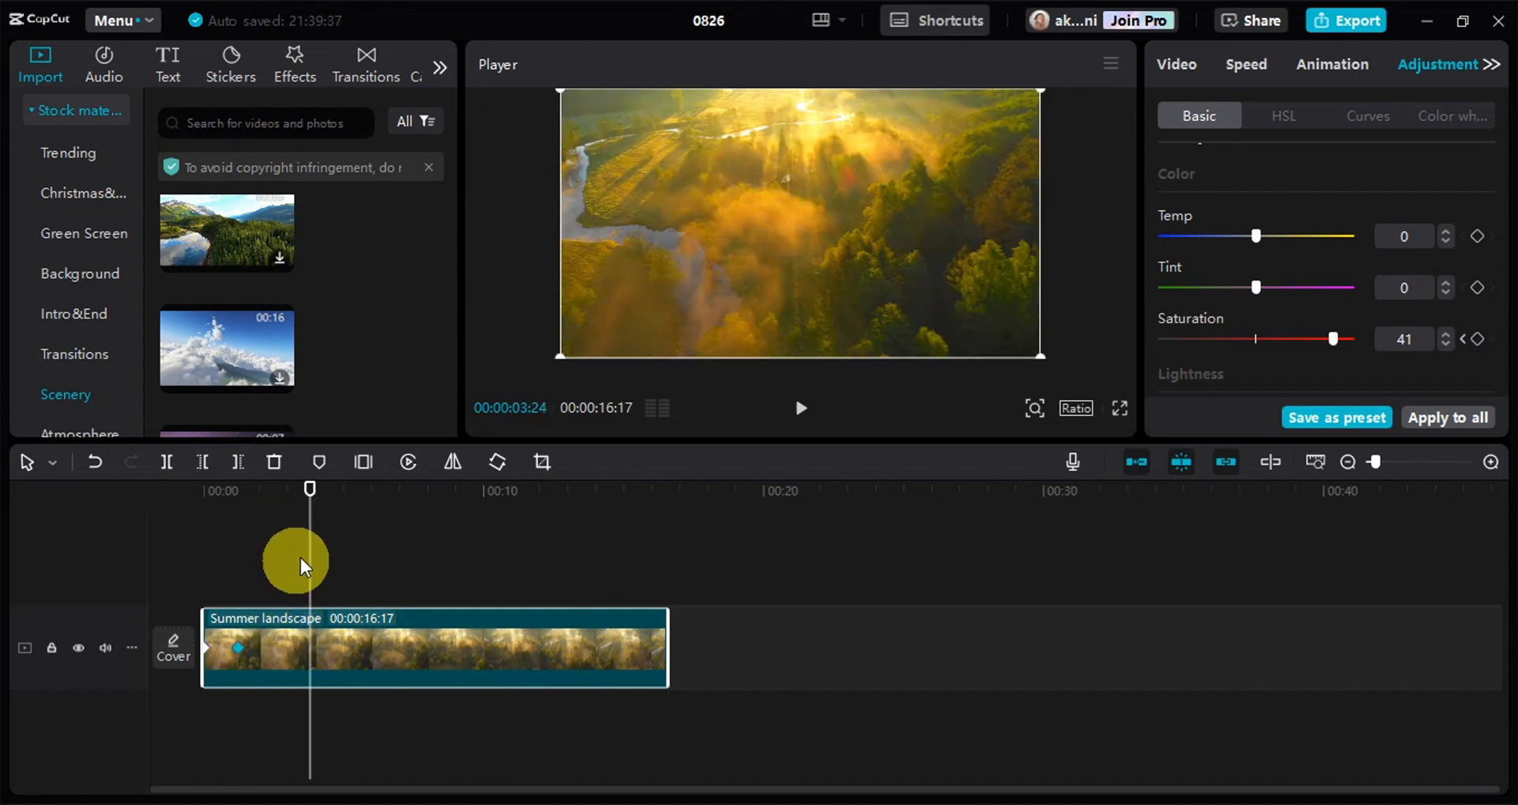
left_click_drag(305, 554, 193, 566)
left_click(801, 410)
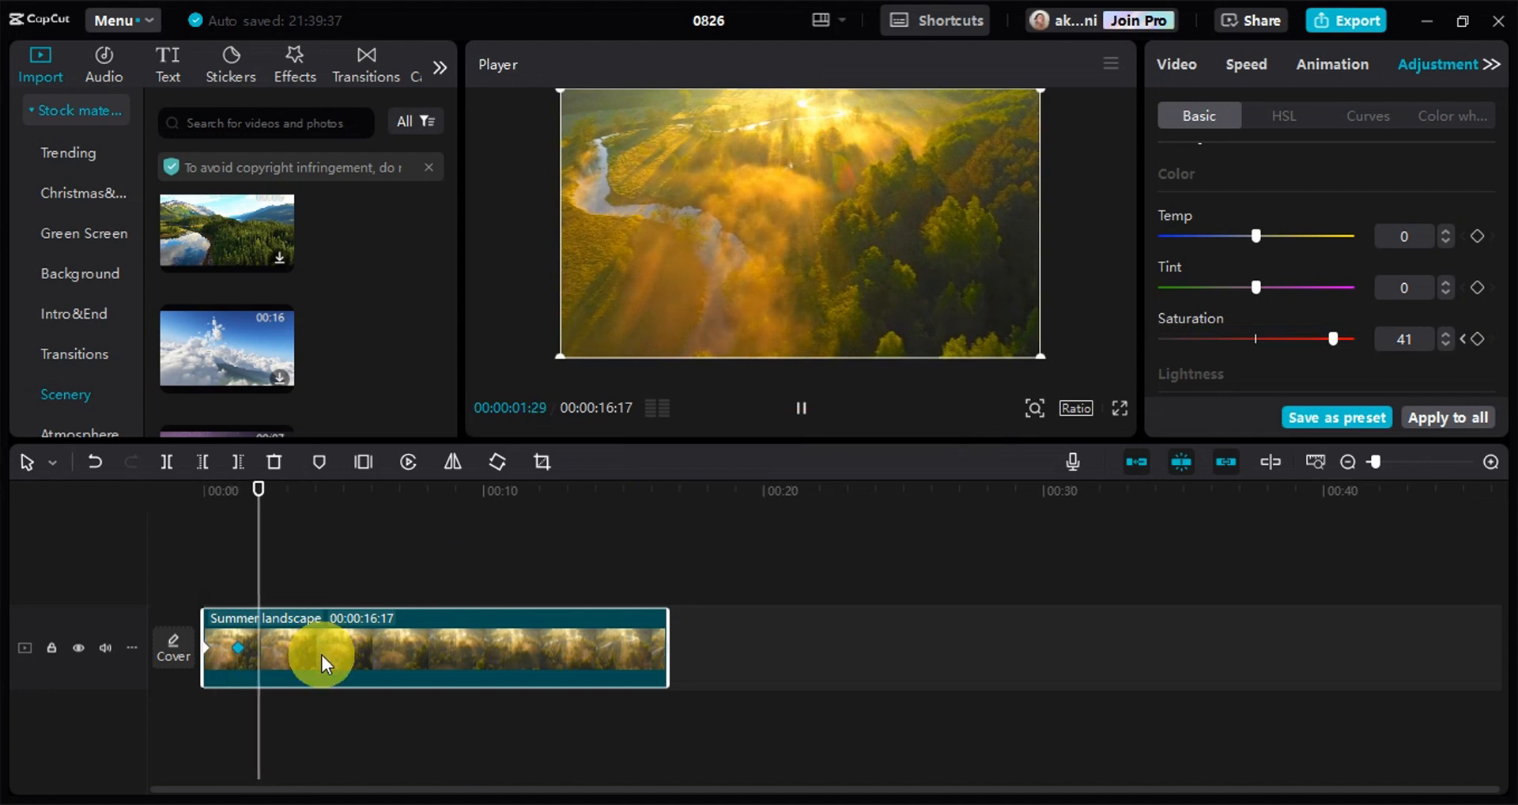
- Move the second Saturation keyframe to about 11 seconds, preview the slower colour change, and return the playhead to the start
left_click(240, 652)
key("Delete")
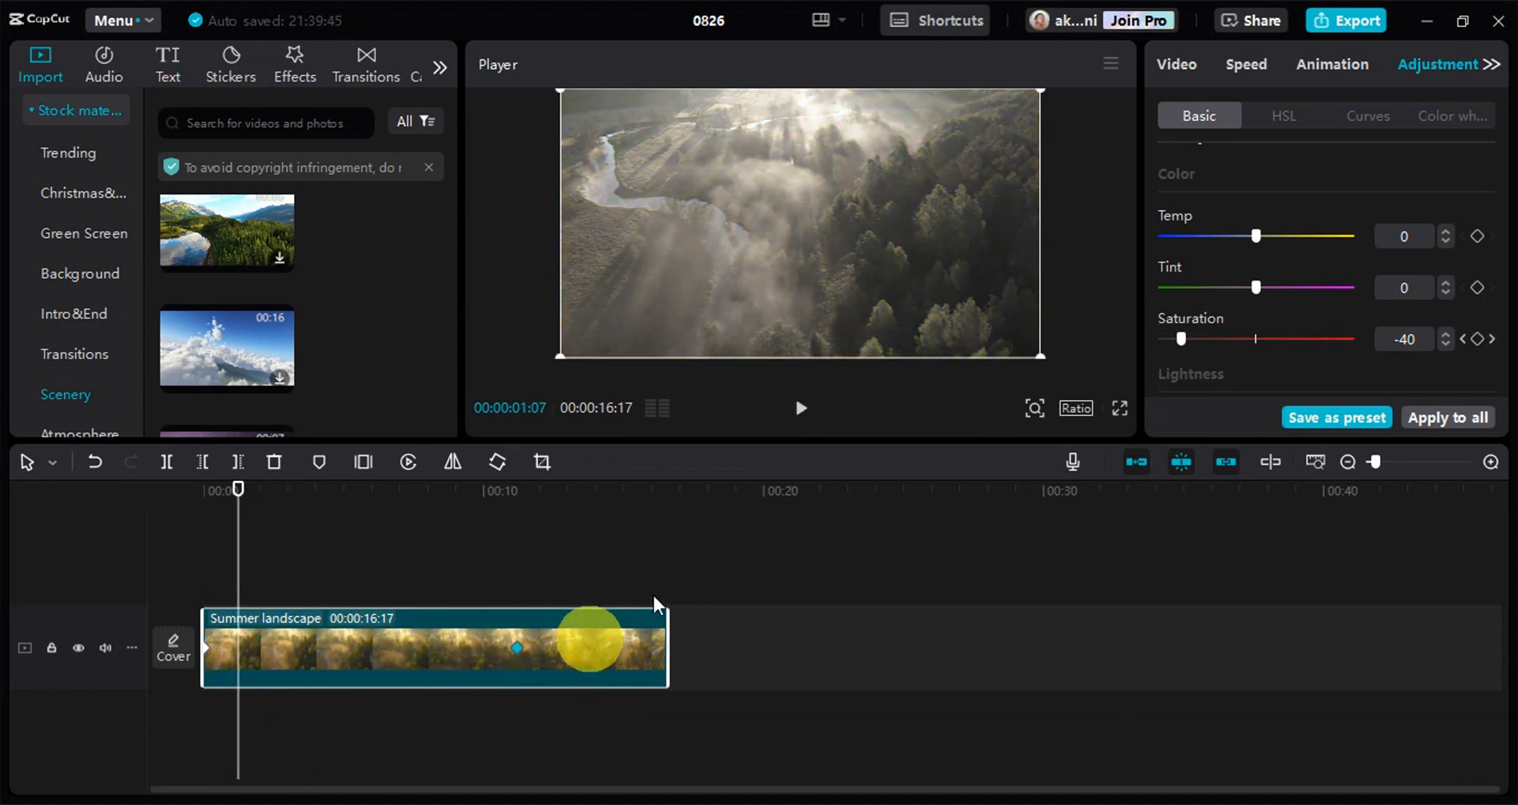
left_click_drag(246, 509, 209, 509)
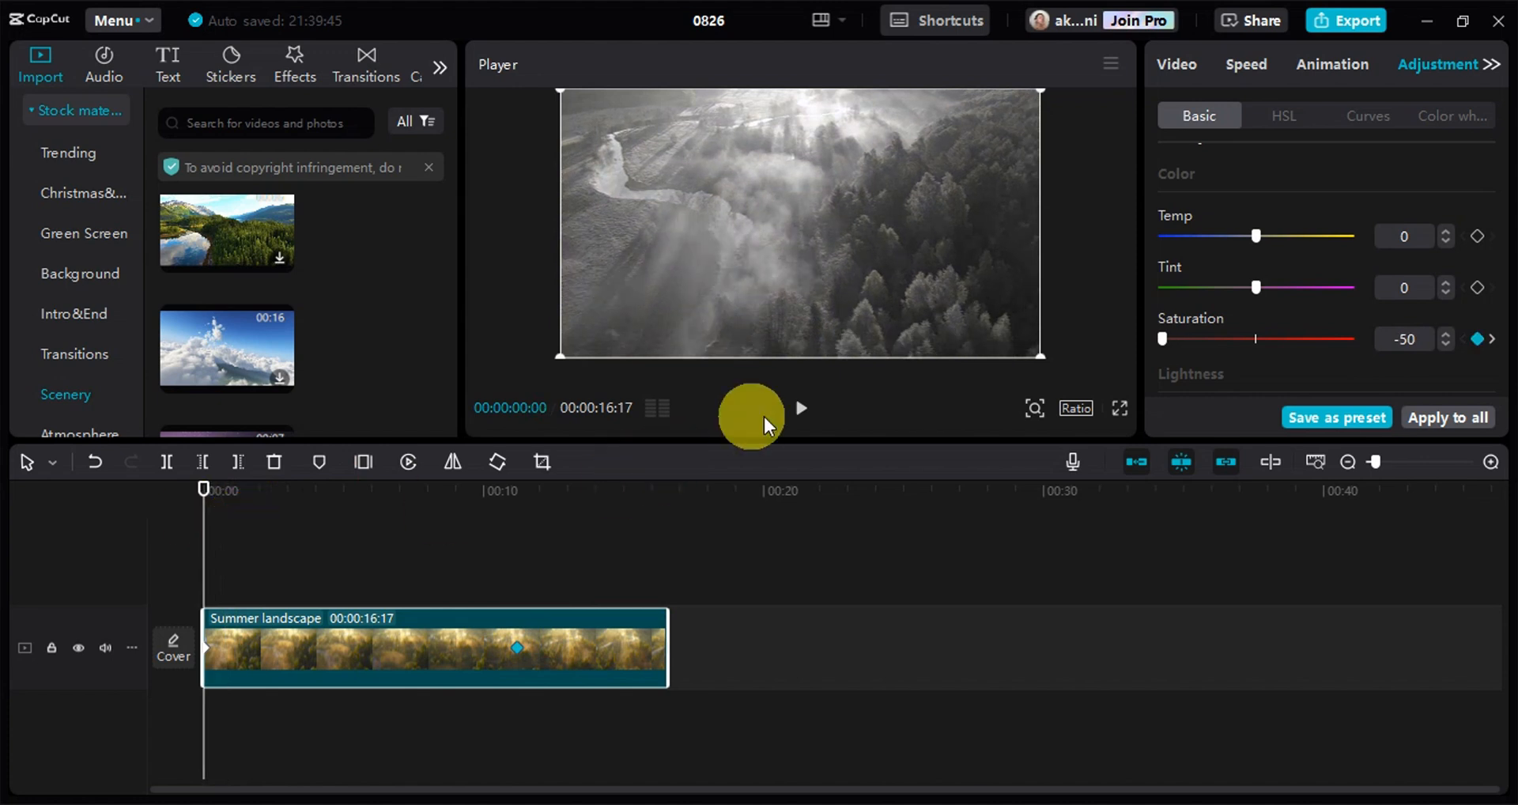
left_click(797, 421)
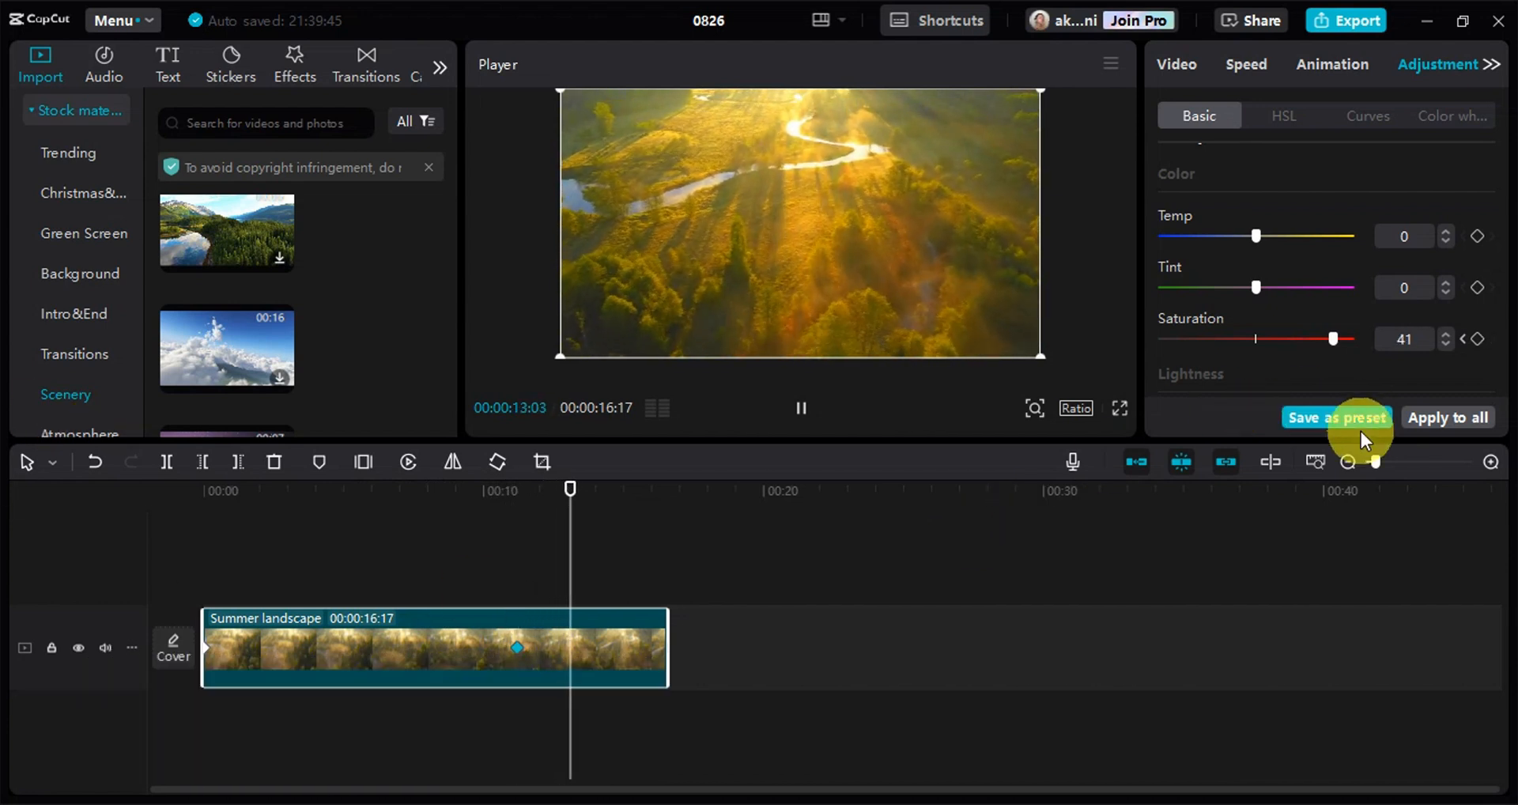
left_click(518, 545)
left_click_drag(515, 509, 207, 566)
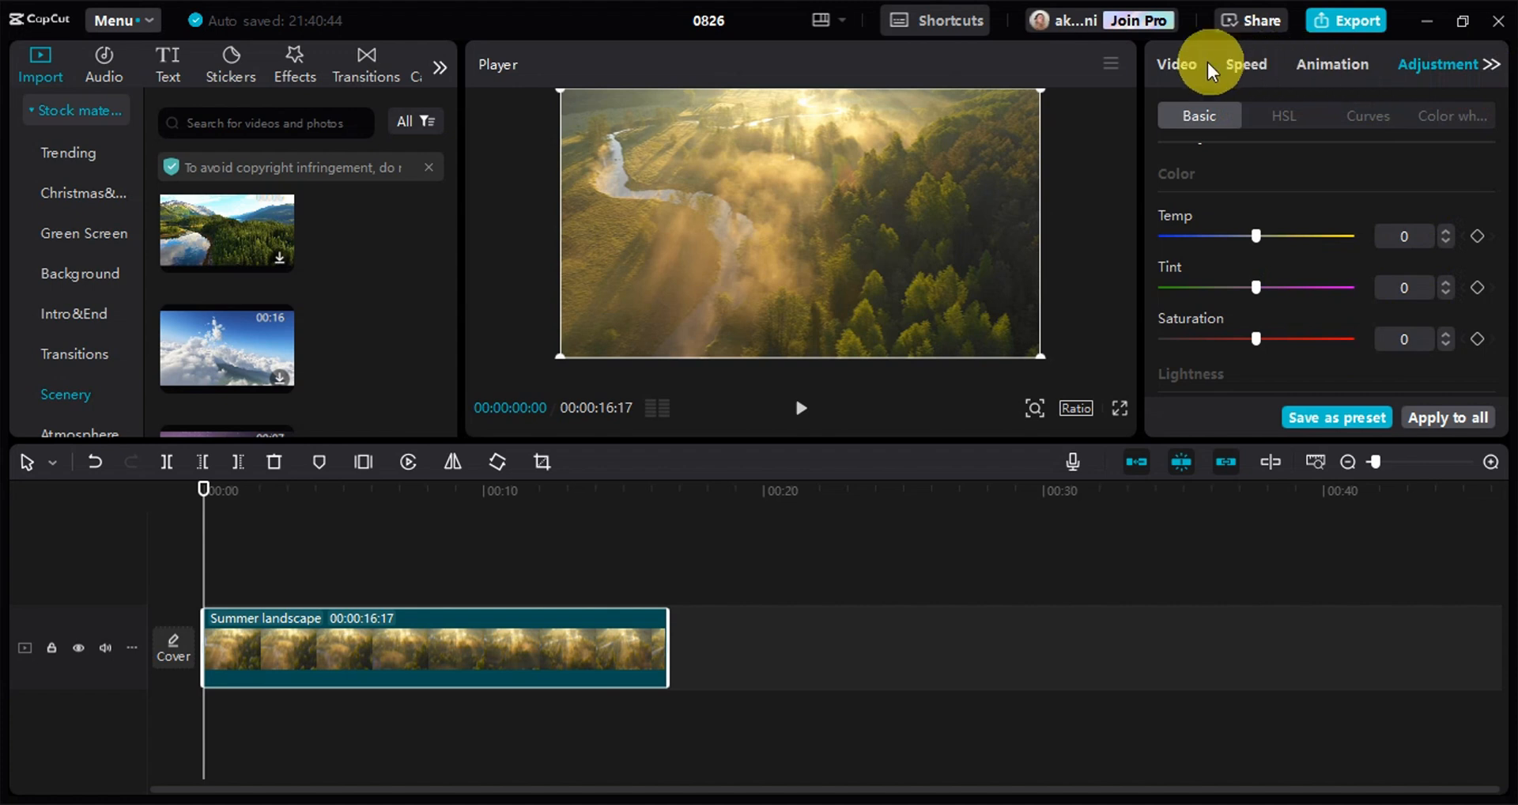
- Animate the Summer landscape clip's scale with keyframes from 100% at its start to 246% at its end, and return to the first keyframe
left_click(1180, 65)
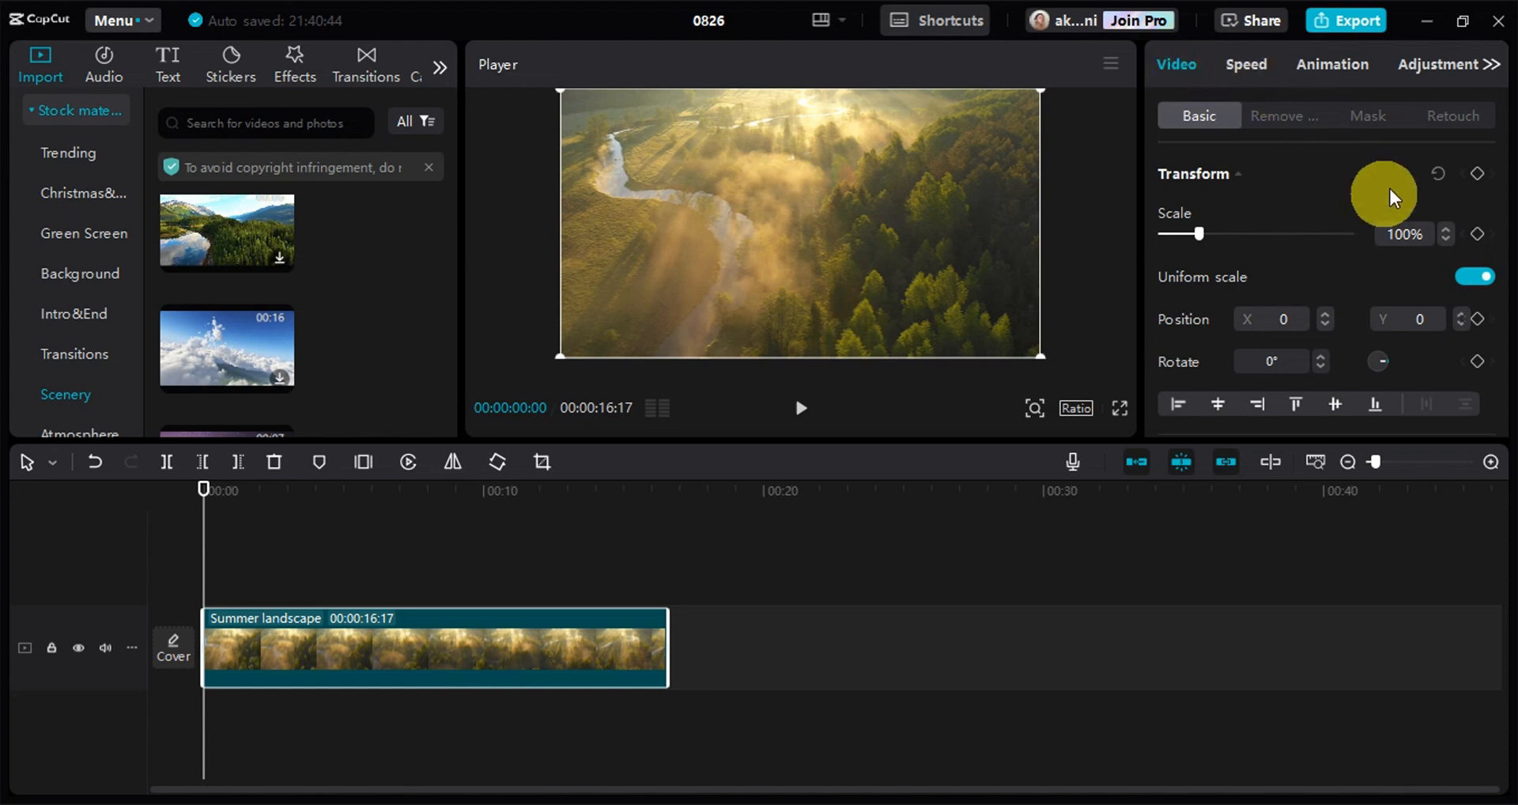
left_click(1477, 235)
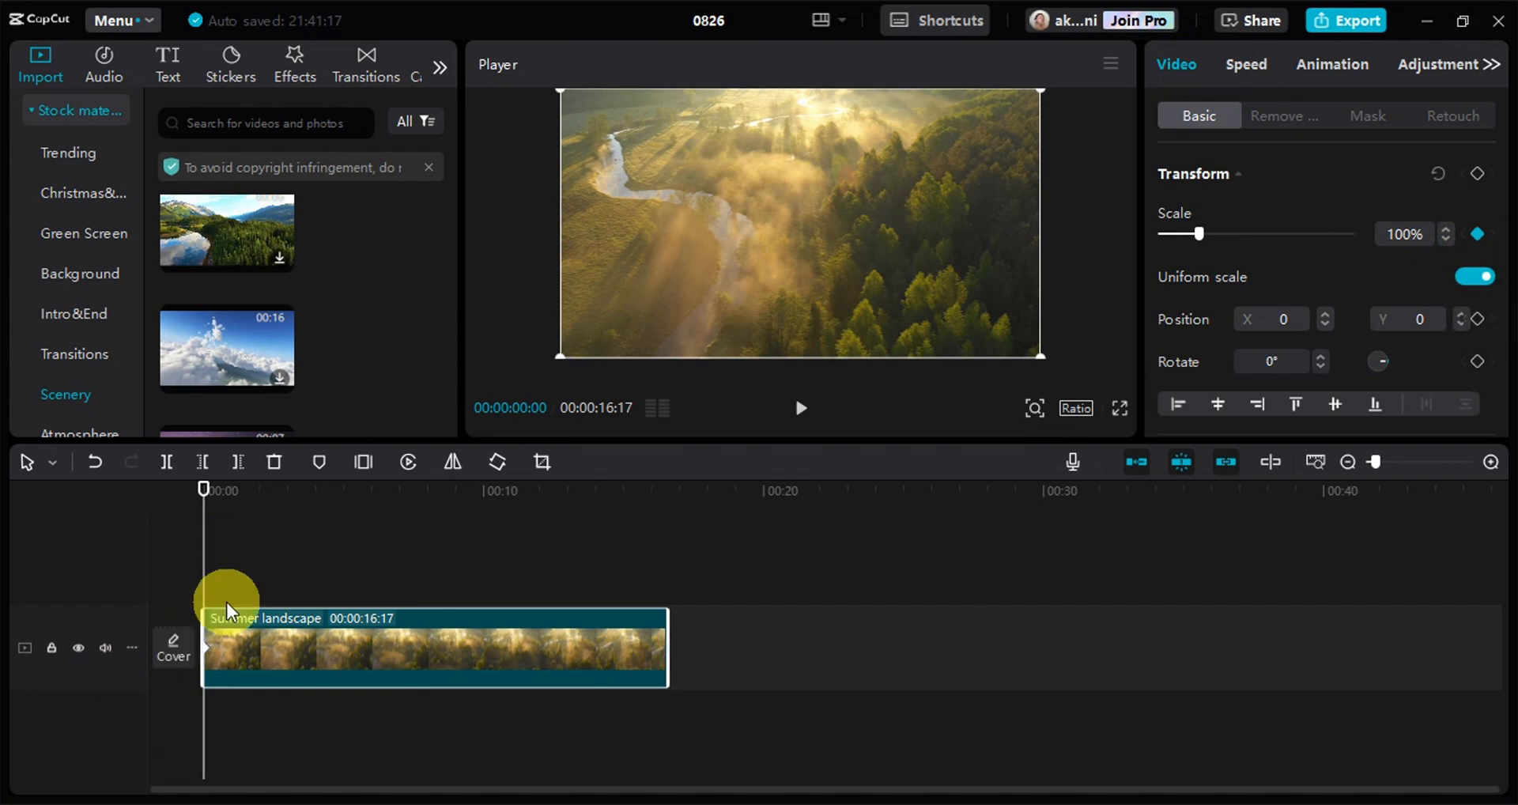
left_click_drag(210, 569, 685, 619)
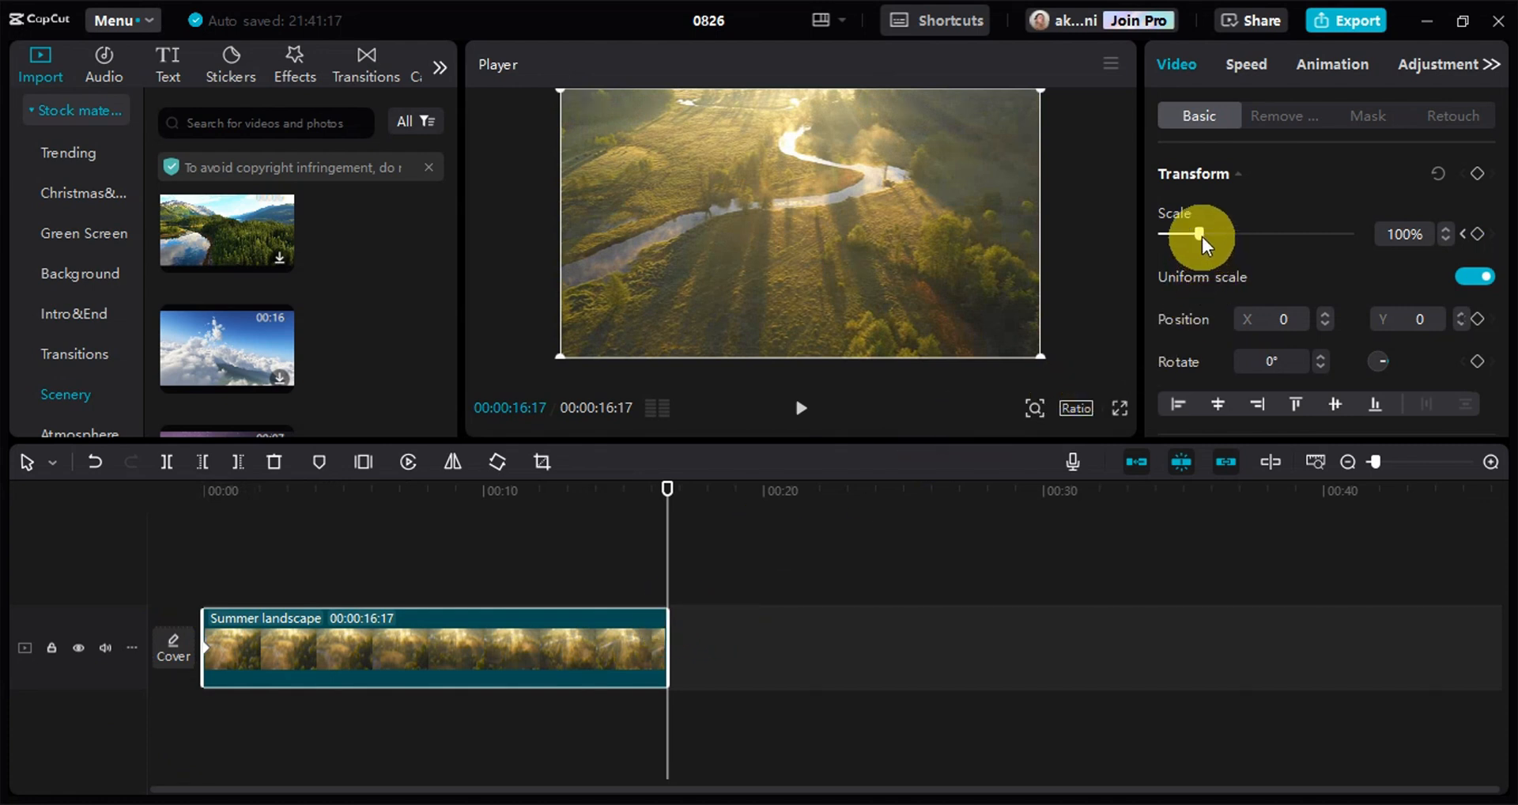
left_click_drag(1202, 235, 1256, 241)
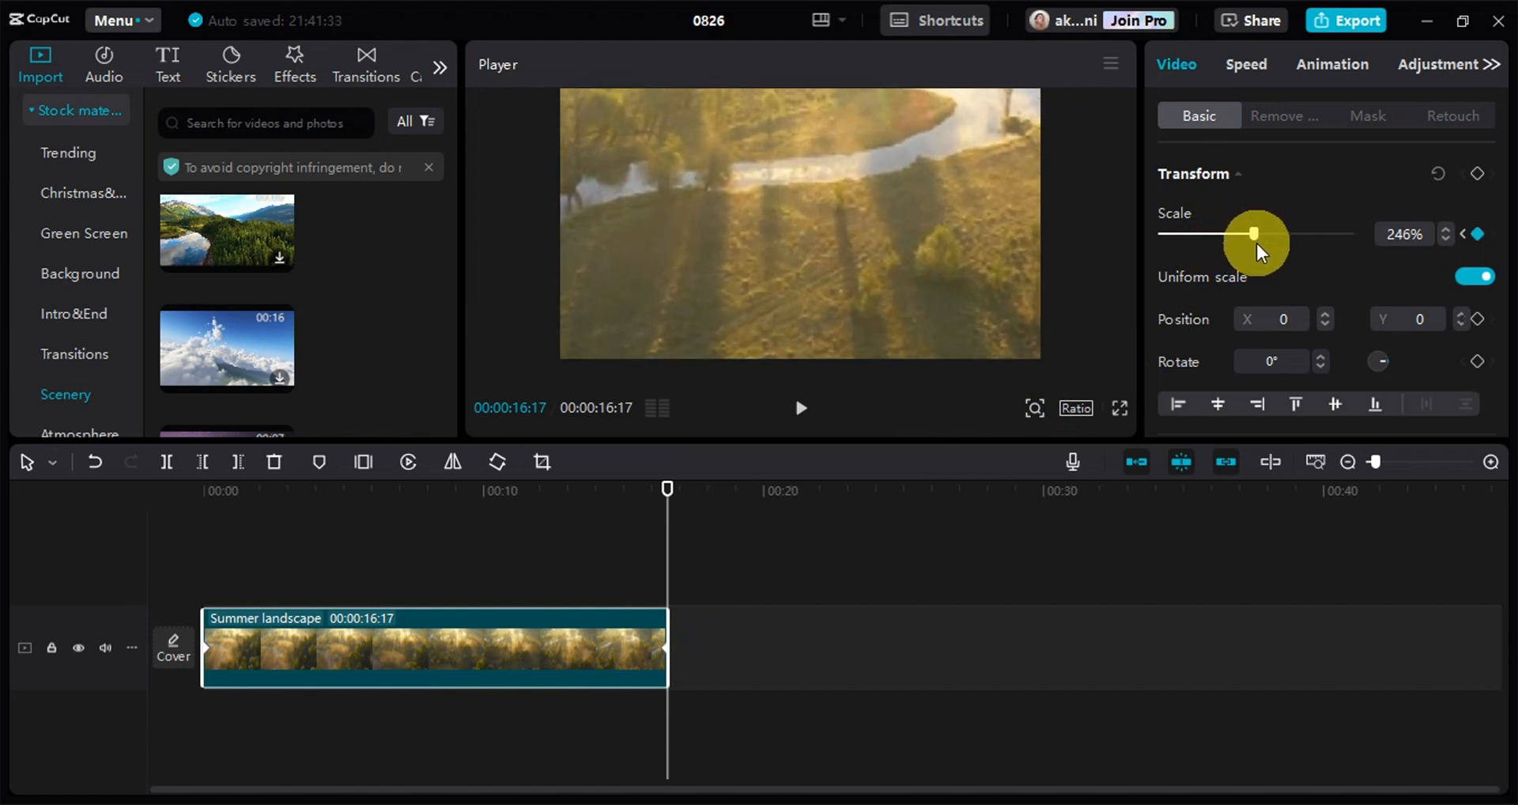
left_click(1462, 233)
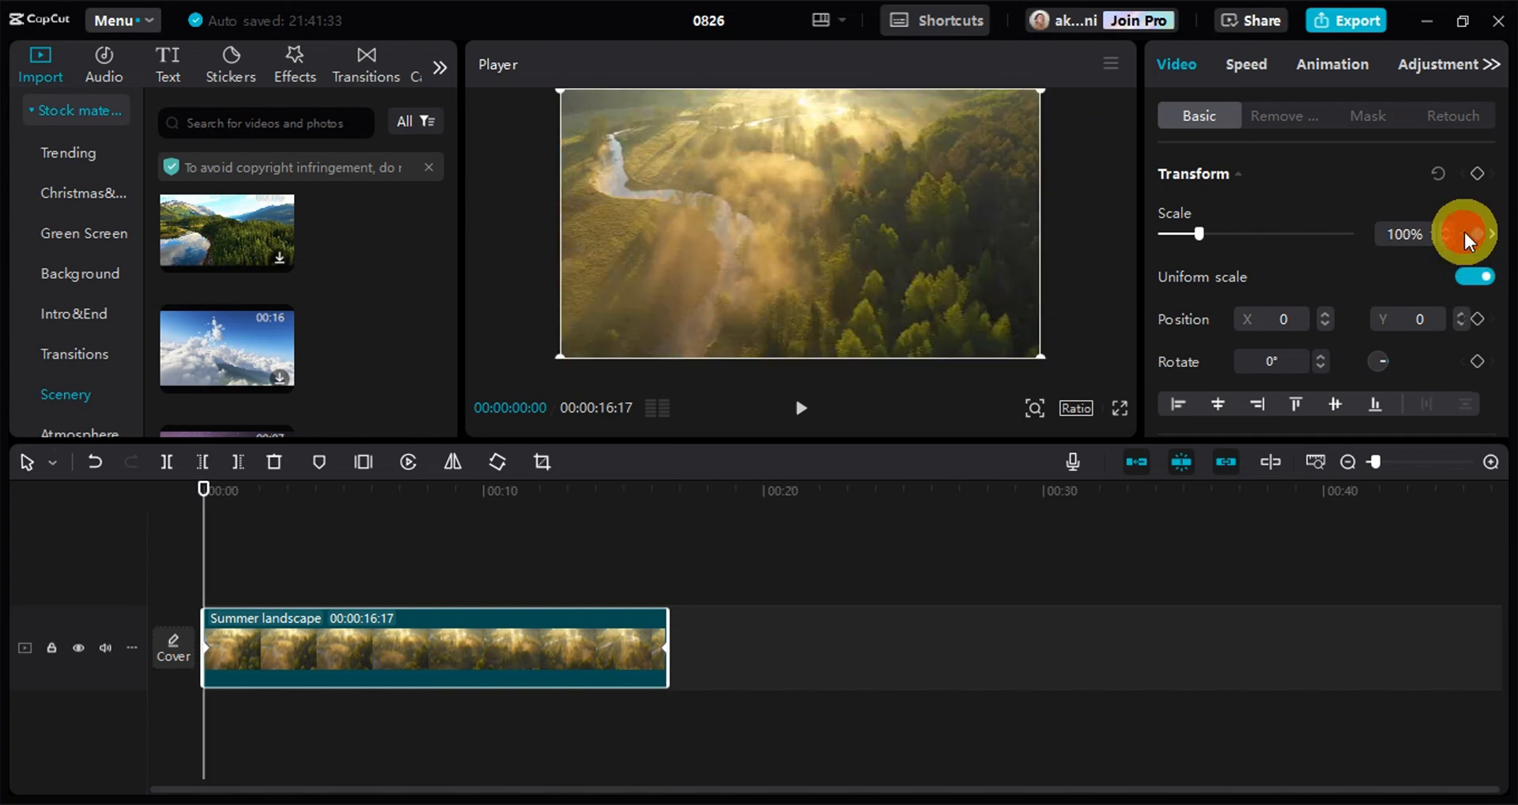
- Play the Summer landscape clip from its start to preview the keyframed scale change
left_click(801, 409)
left_click_drag(261, 501, 125, 508)
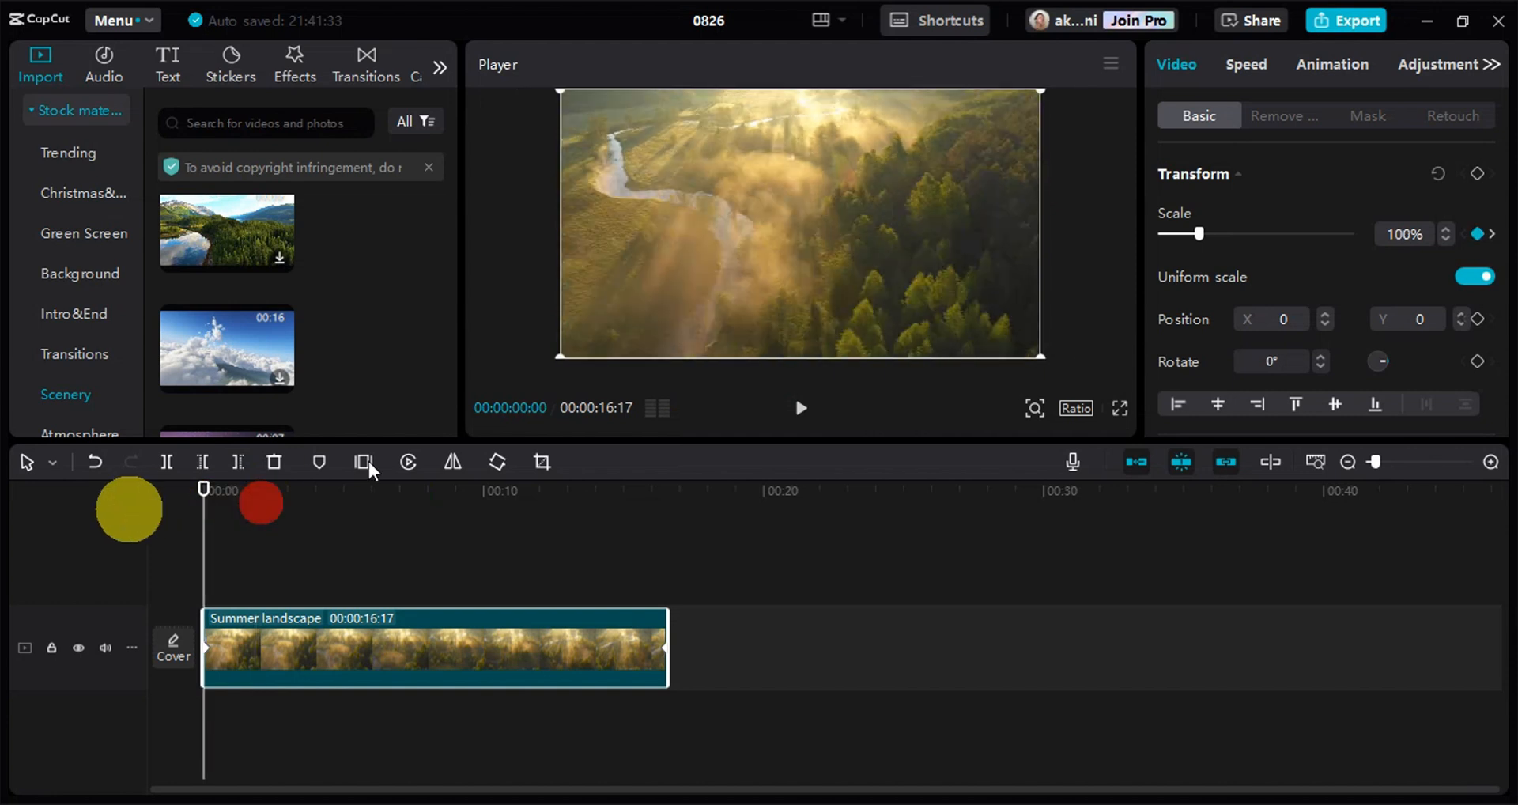
left_click(792, 408)
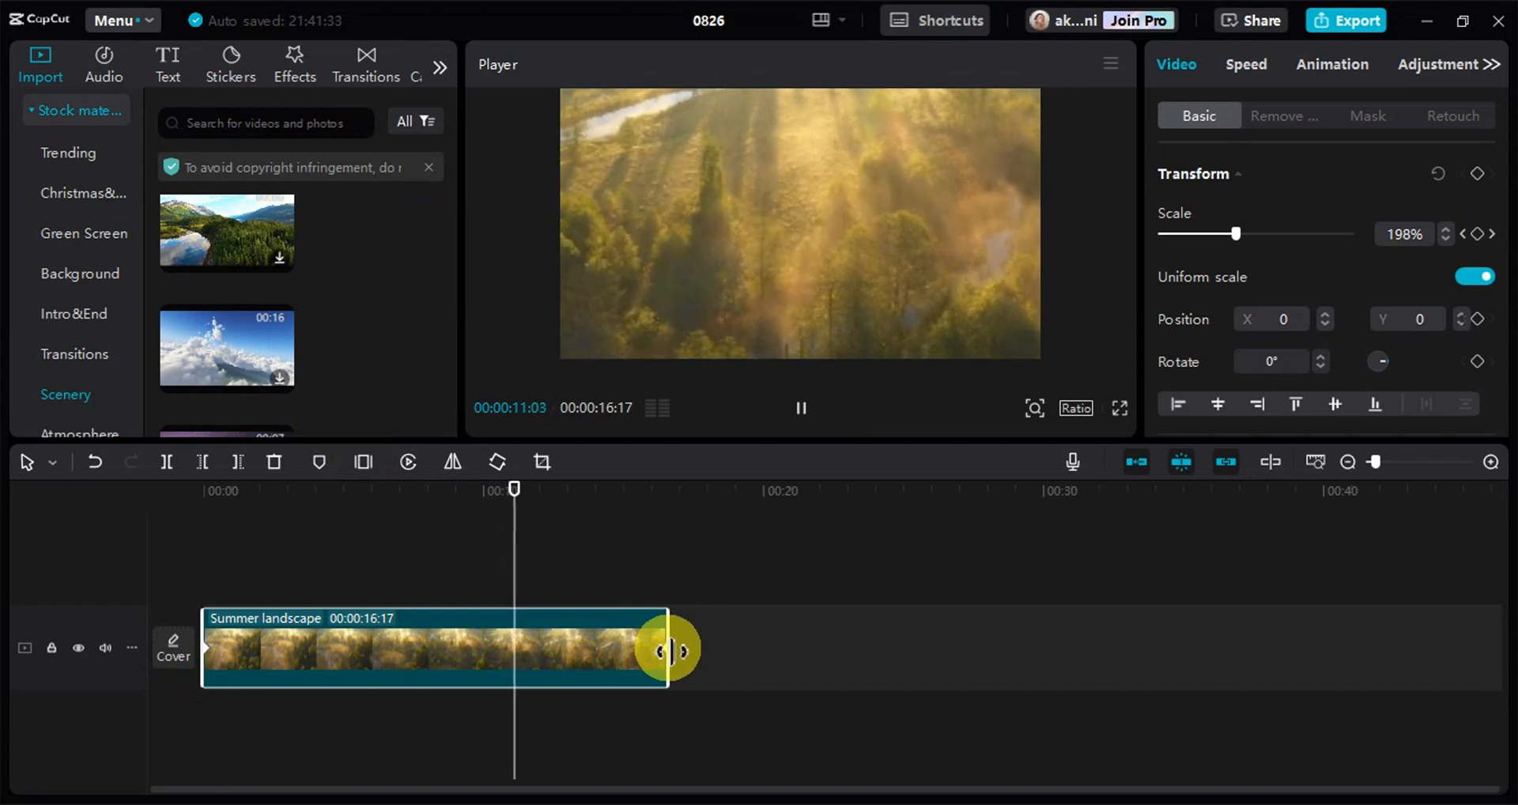
left_click_drag(667, 649, 650, 650)
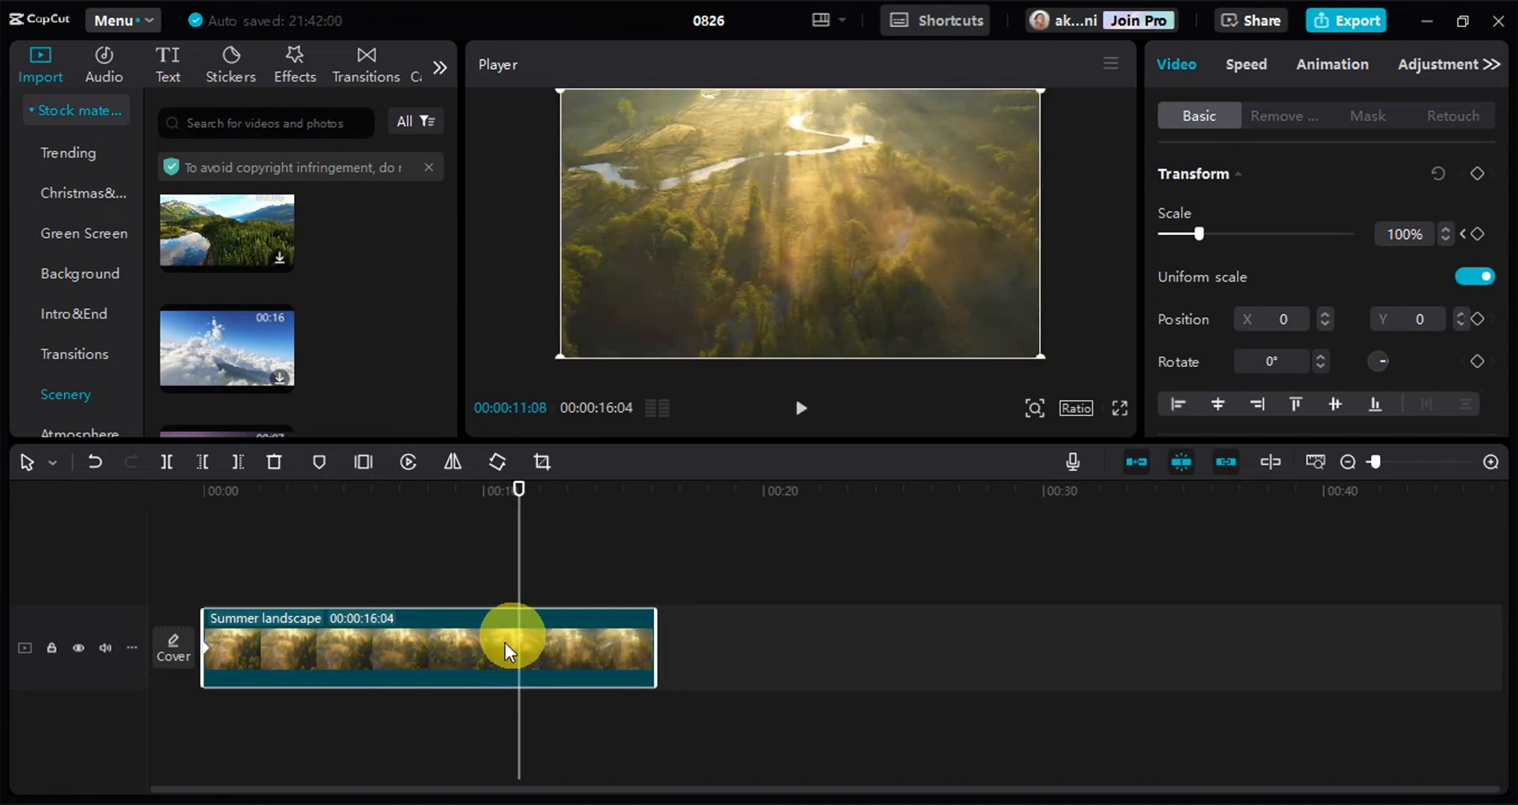
key("ctrl+z")
key("ctrl+z")
key("ctrl+z")
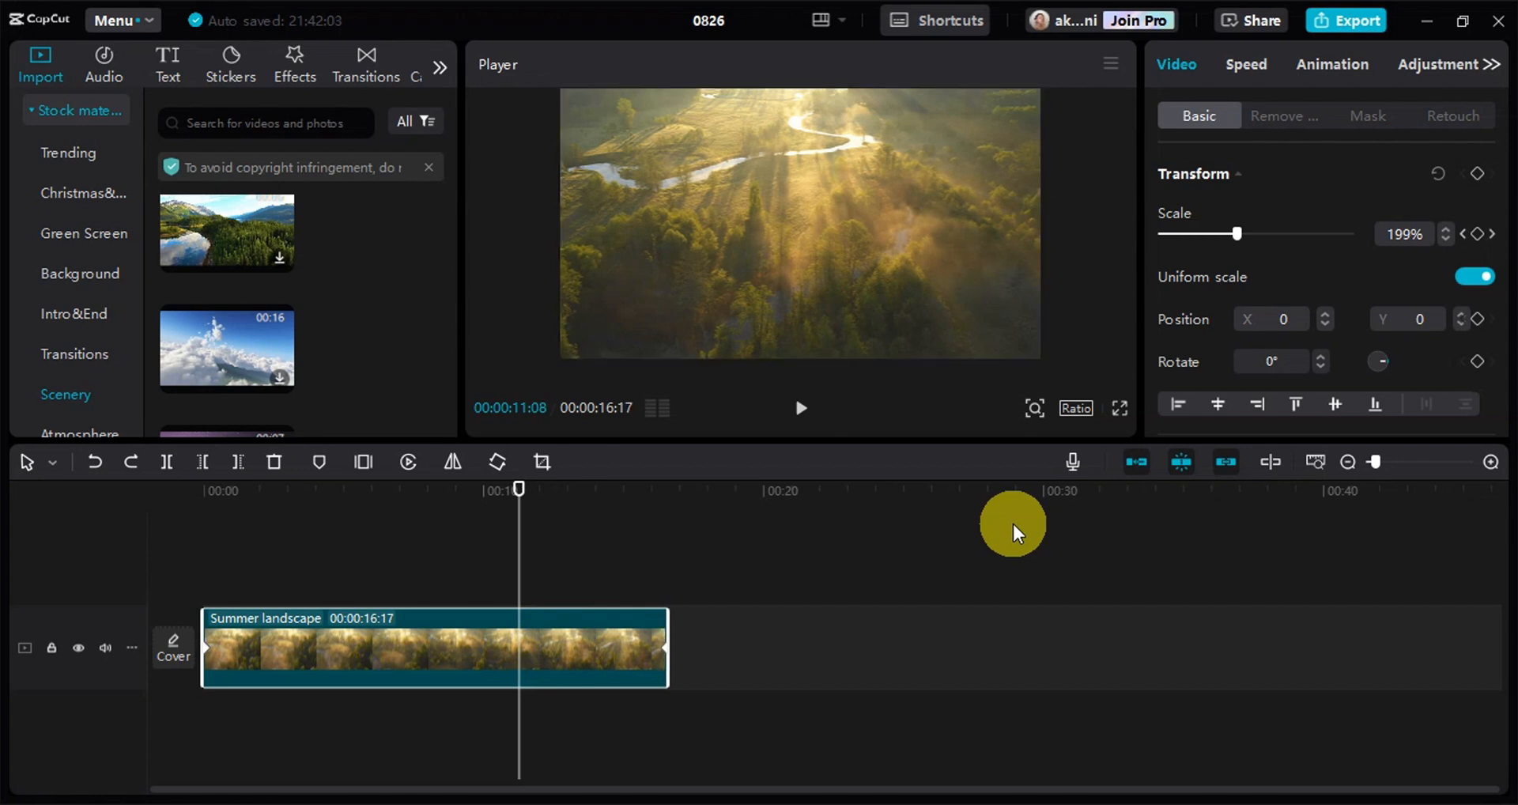
- Move the end Scale keyframe earlier to about 7 seconds and play the Summer landscape clip from the start
left_click(663, 652)
left_click_drag(662, 649, 707, 658)
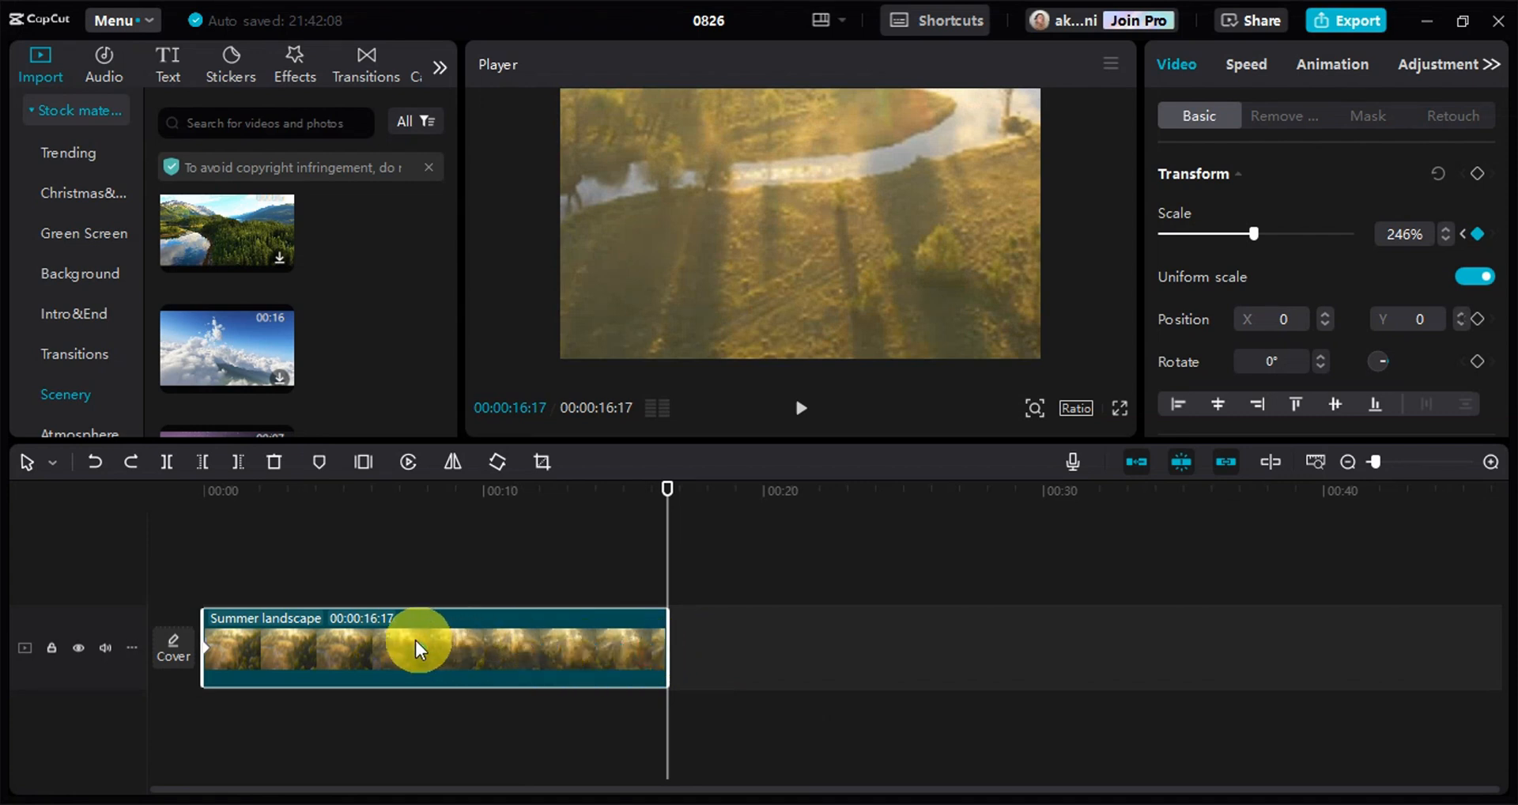
left_click(211, 491)
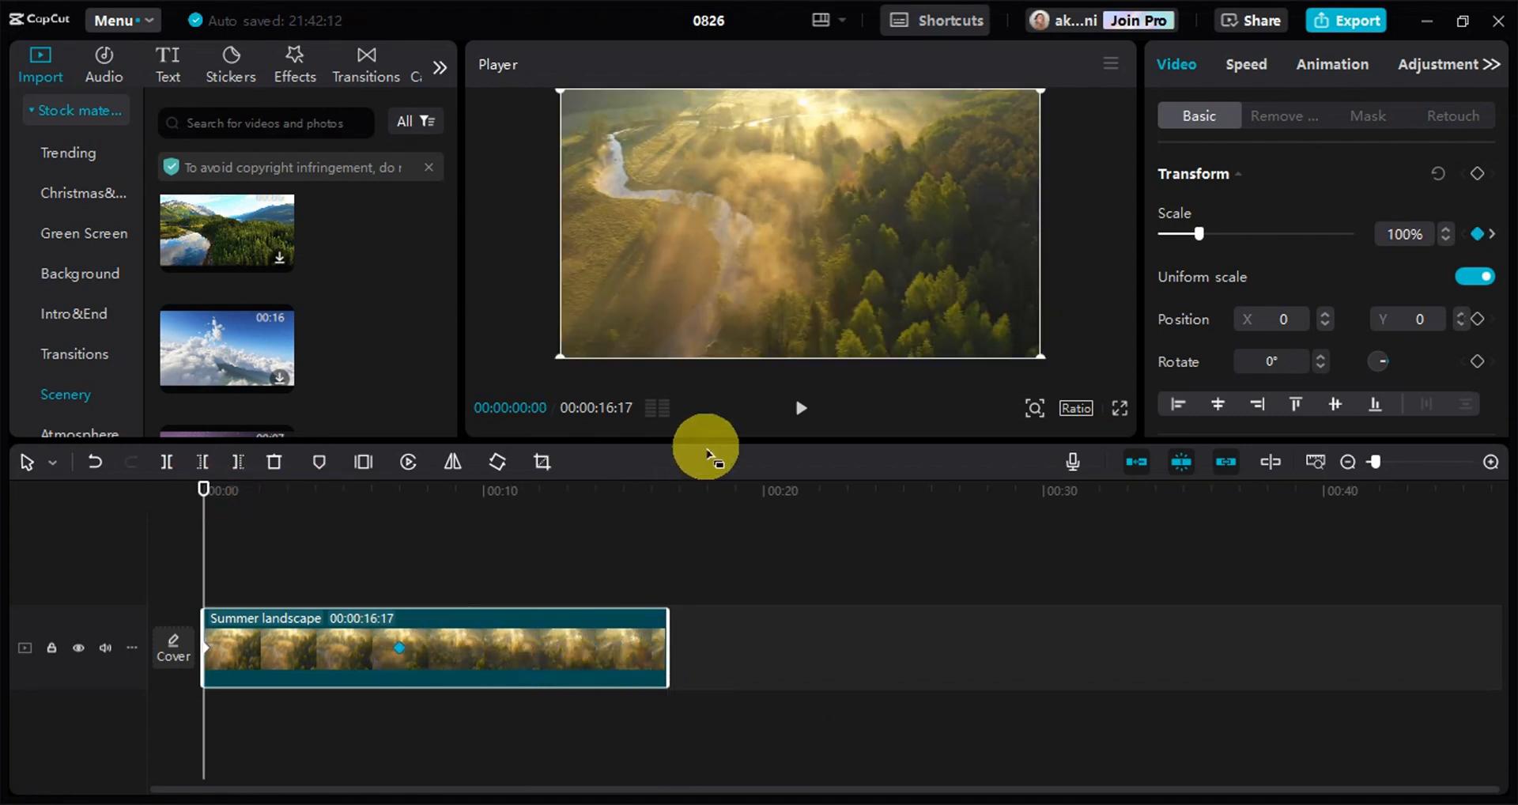
left_click(799, 409)
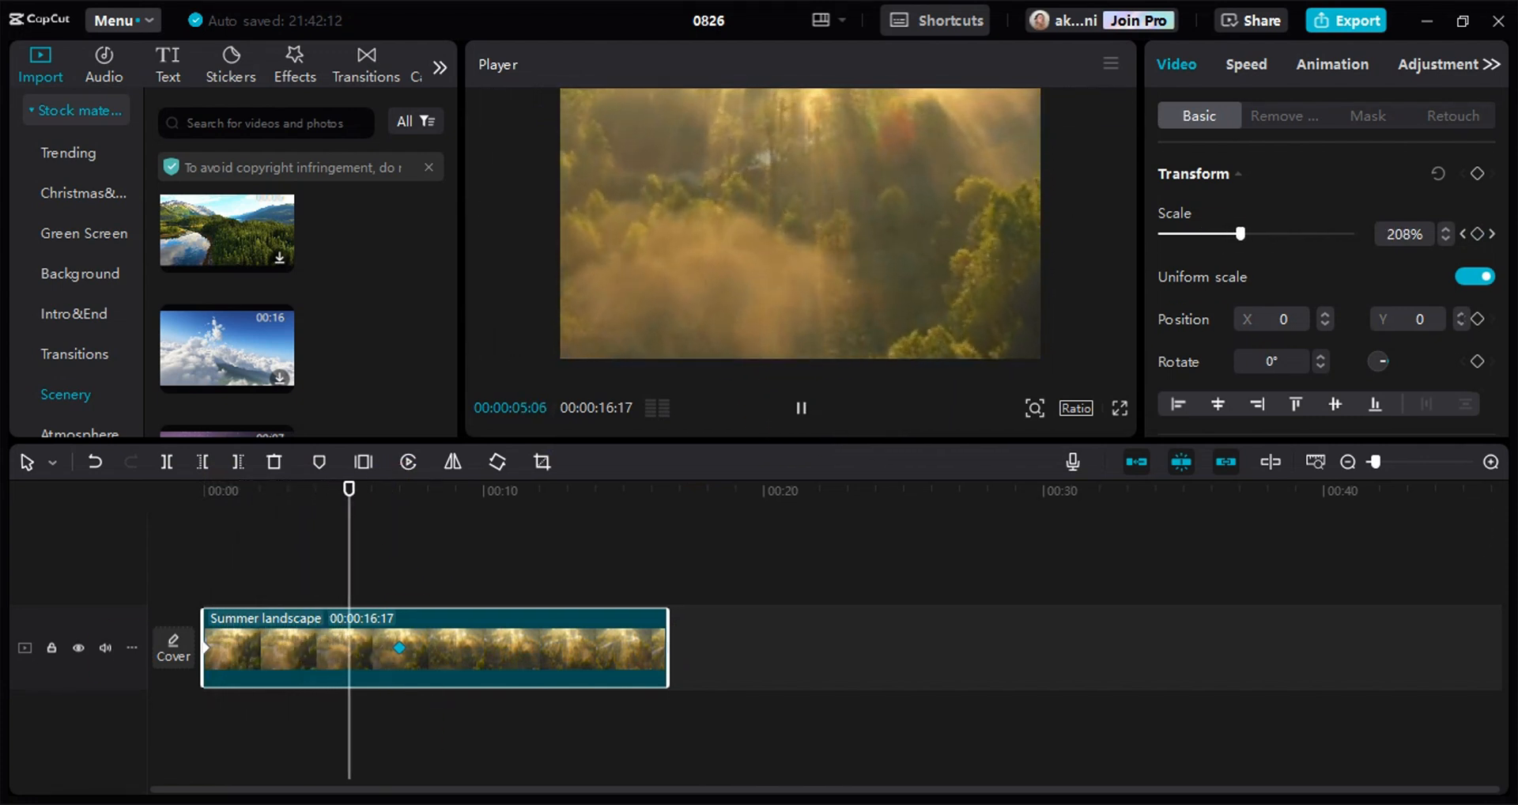
left_click(731, 530)
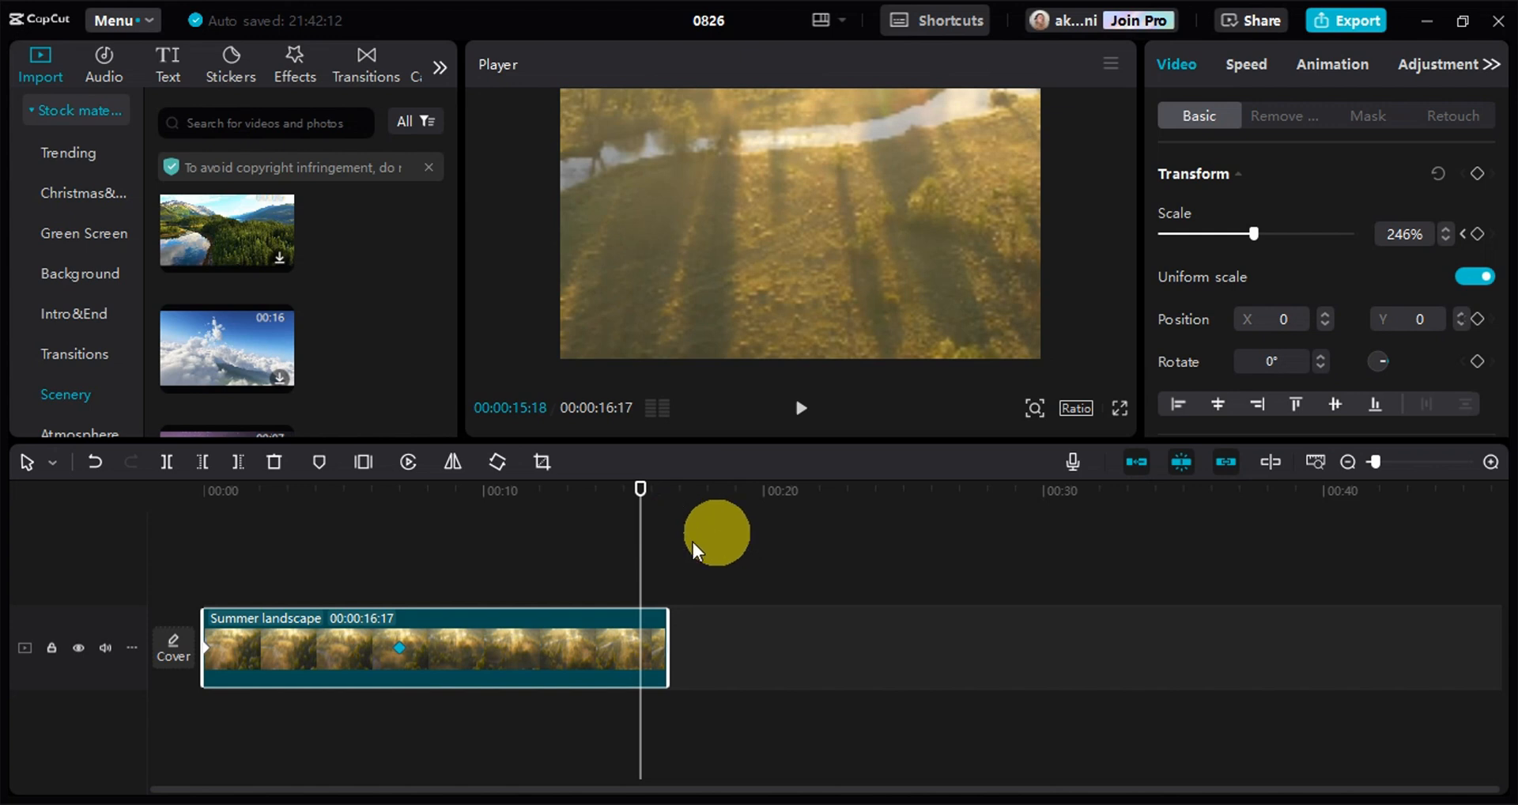
- Move the starting Scale keyframe to about 5.5 seconds, just before the second Scale keyframe
left_click_drag(206, 500, 330, 504)
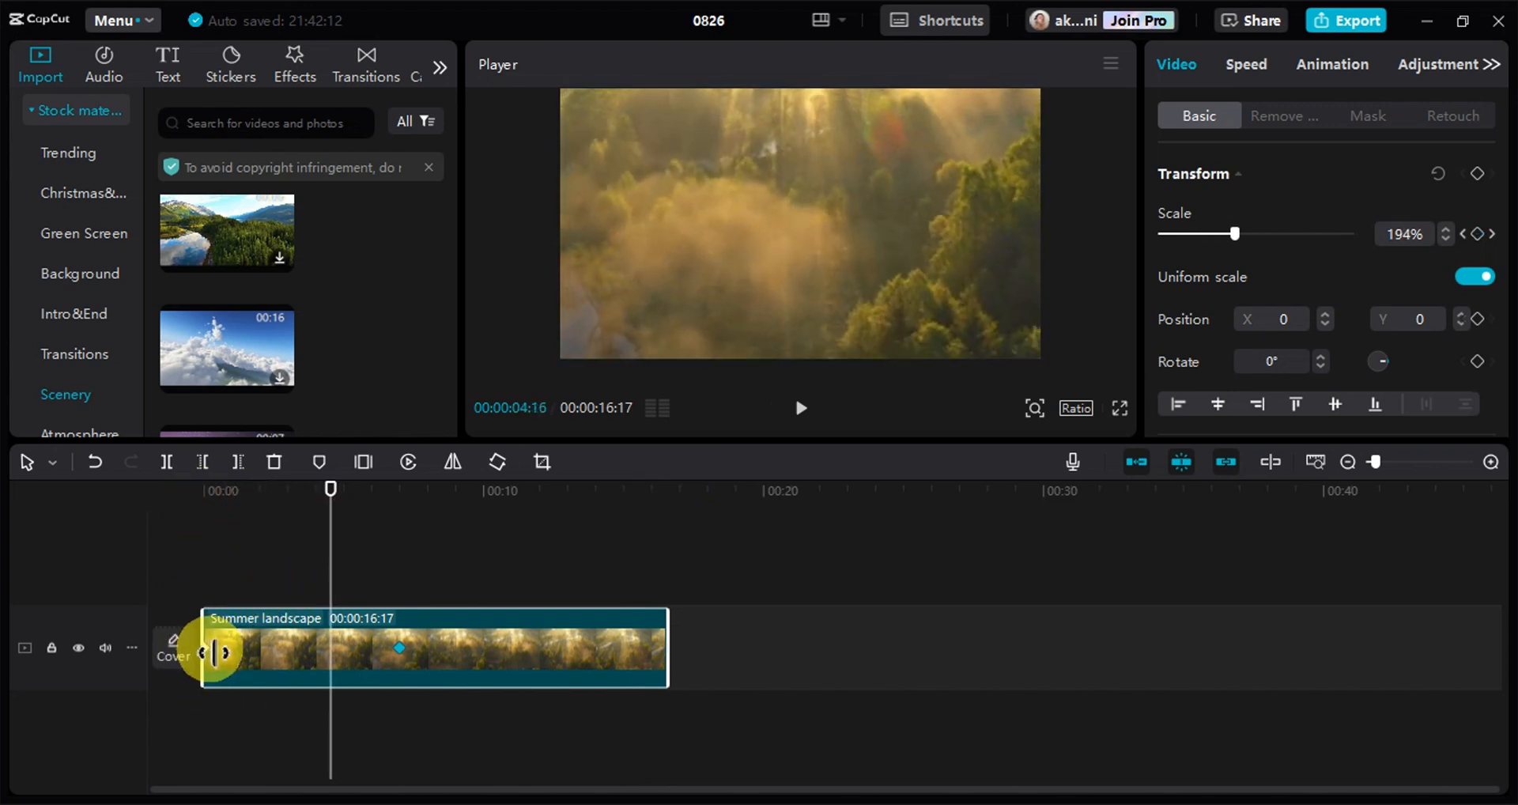
left_click(212, 650)
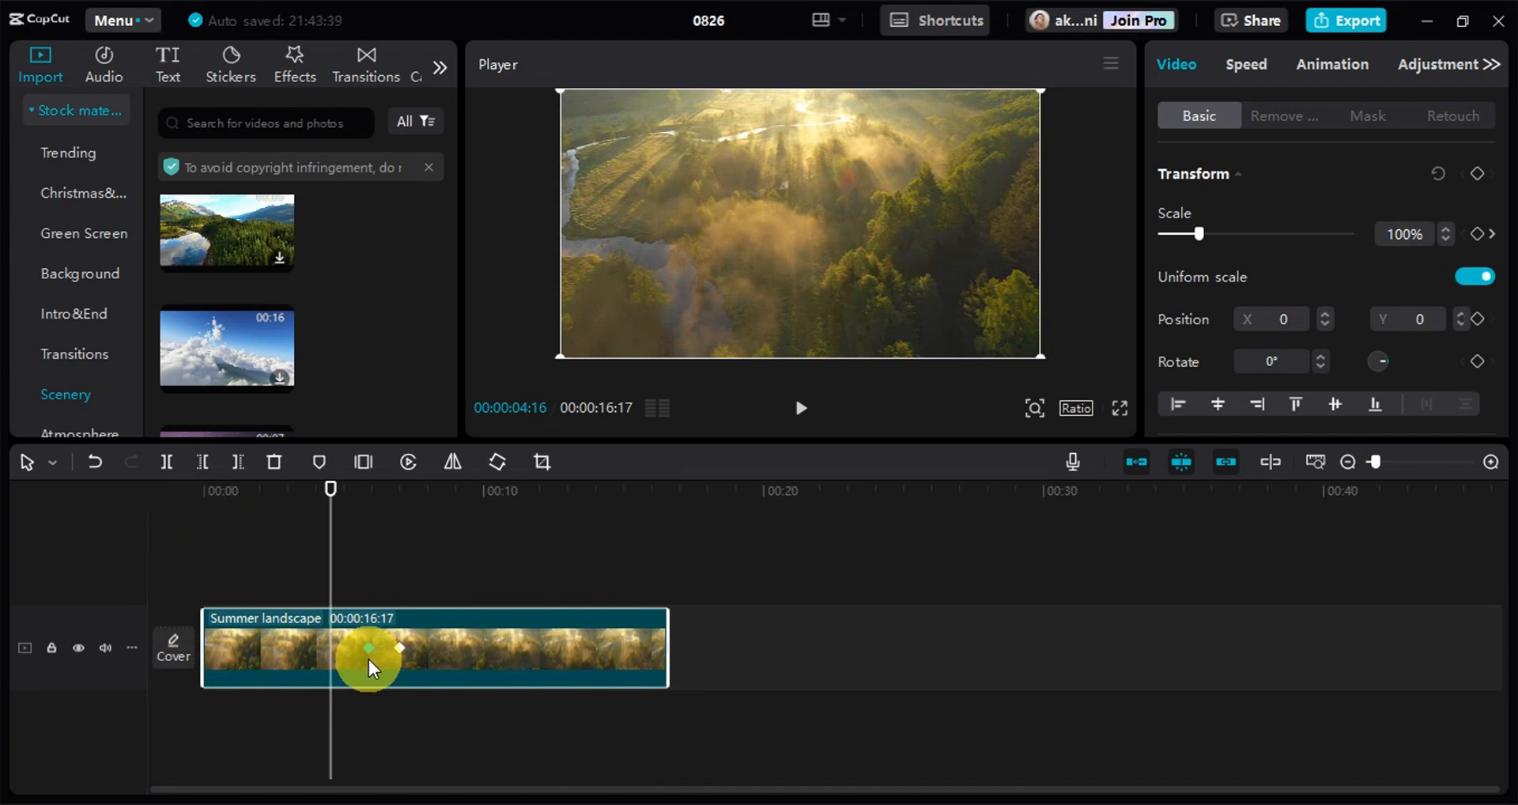
left_click(366, 649)
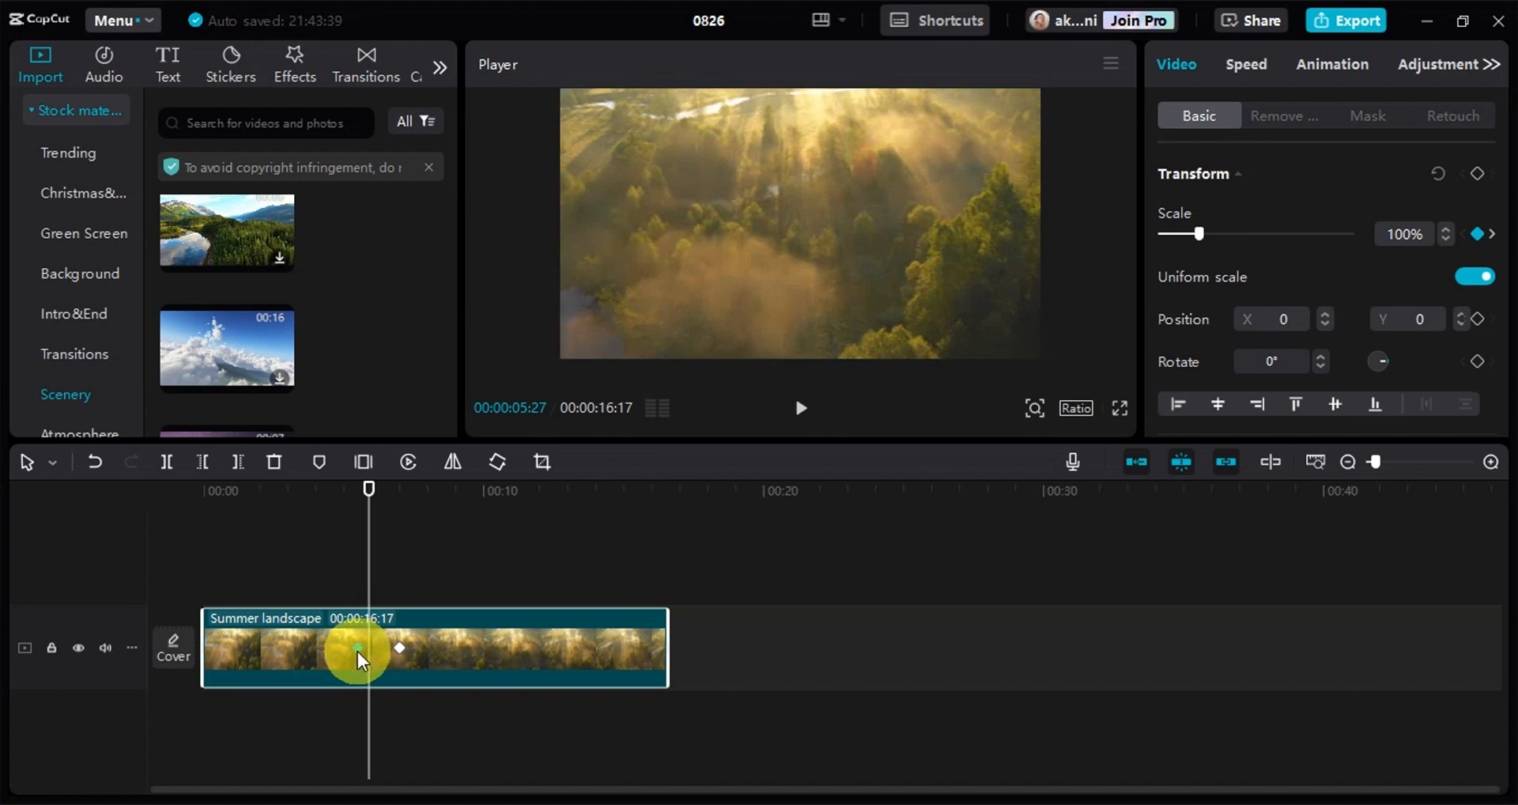
left_click_drag(376, 559, 361, 585)
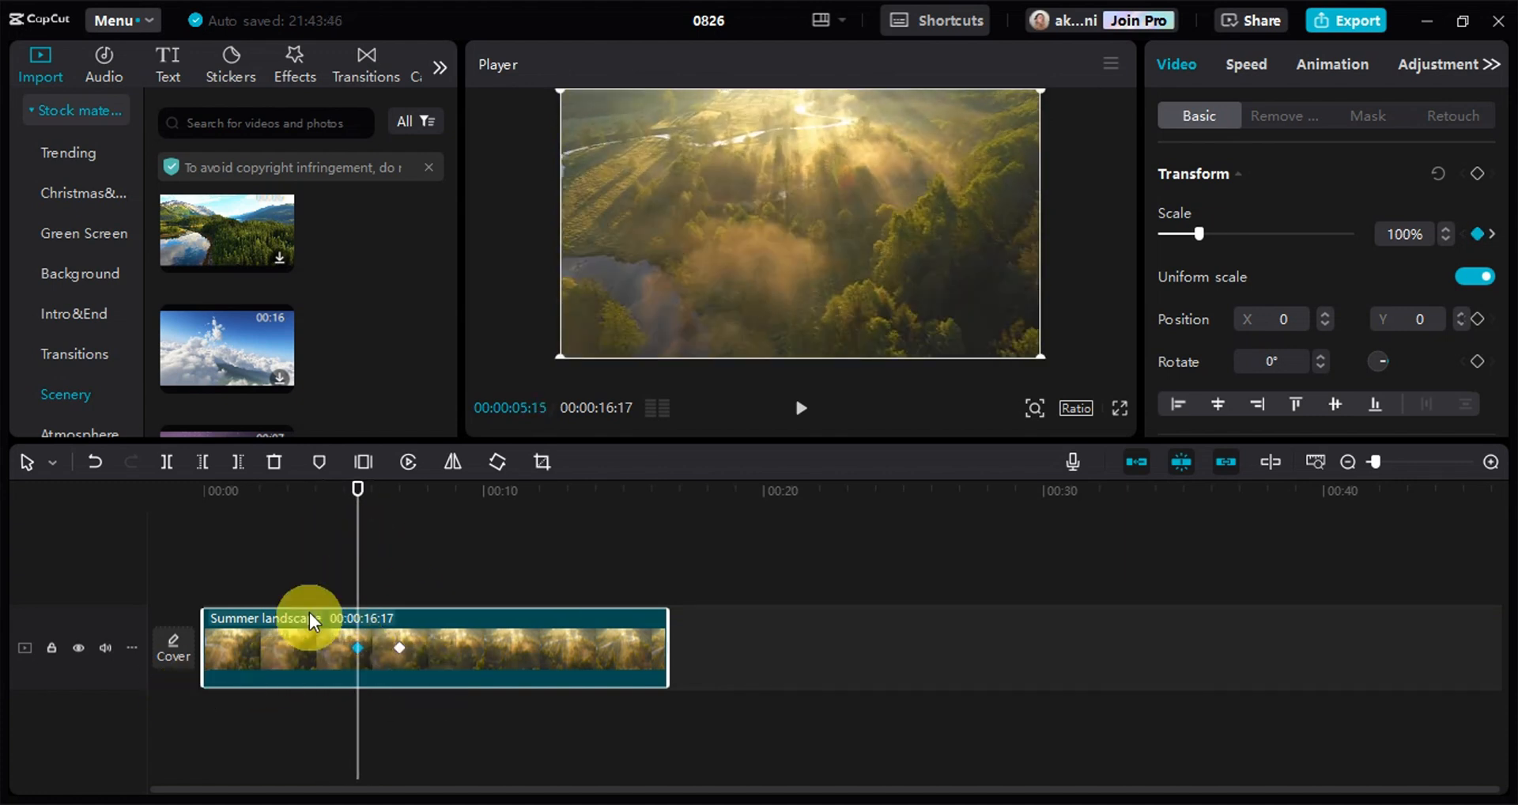
- Preview the faster scale change by playing the clip from before the first Scale keyframe
mouse_move(362, 505)
left_mouse_down()
mouse_move(400, 501)
mouse_move(324, 506)
left_mouse_up()
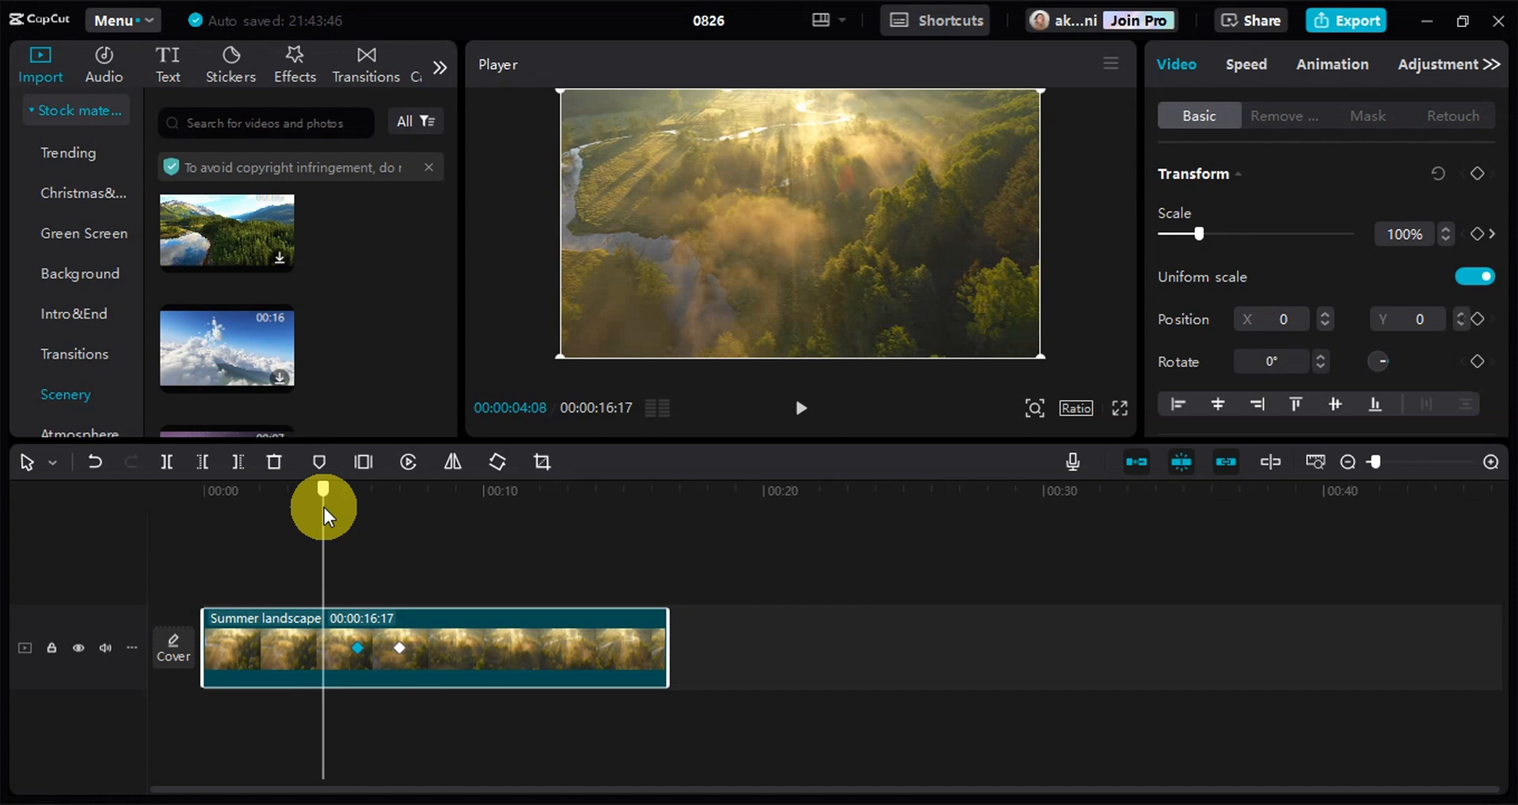
left_click(796, 421)
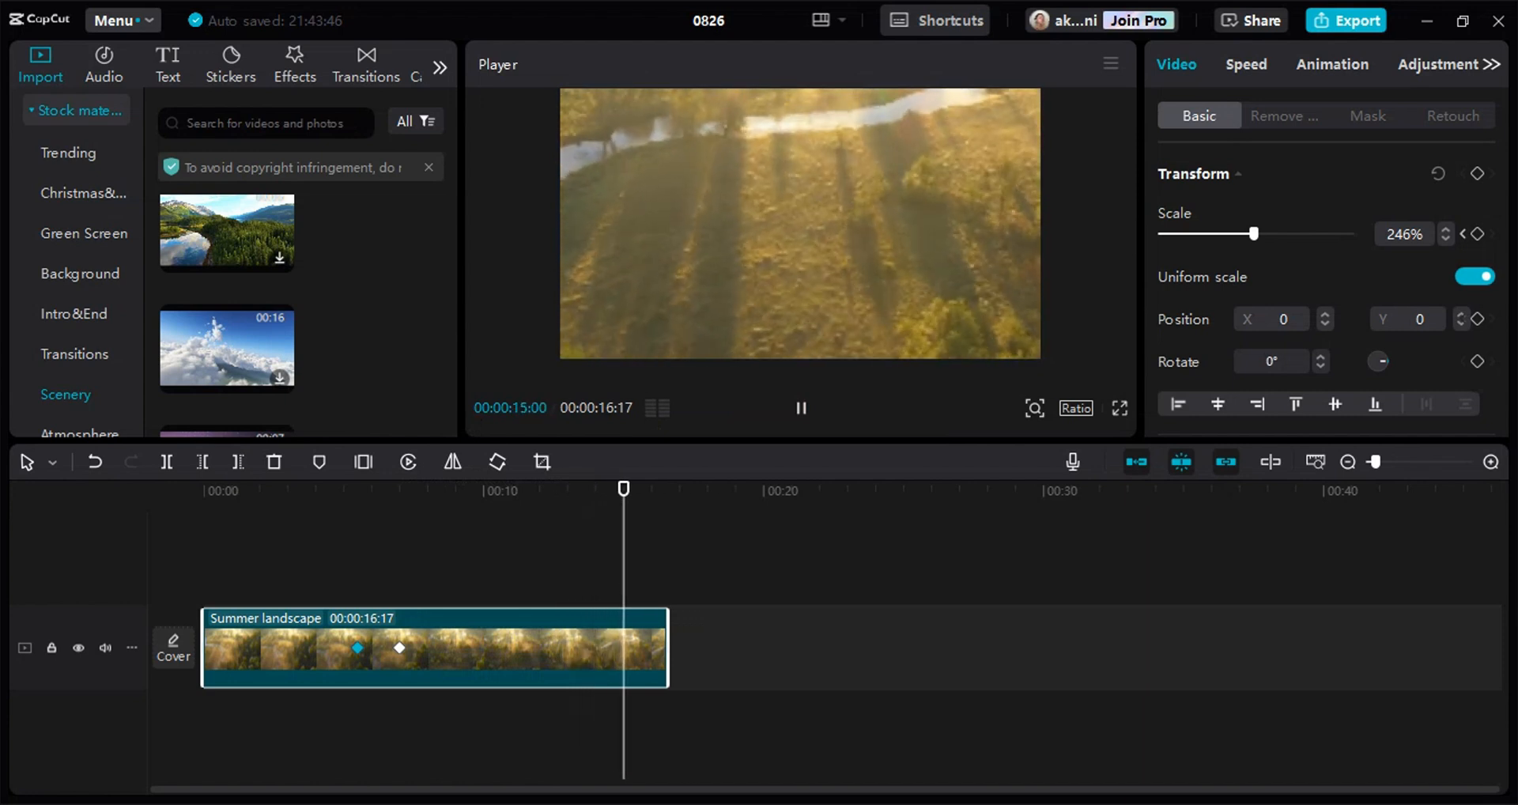
left_click(799, 409)
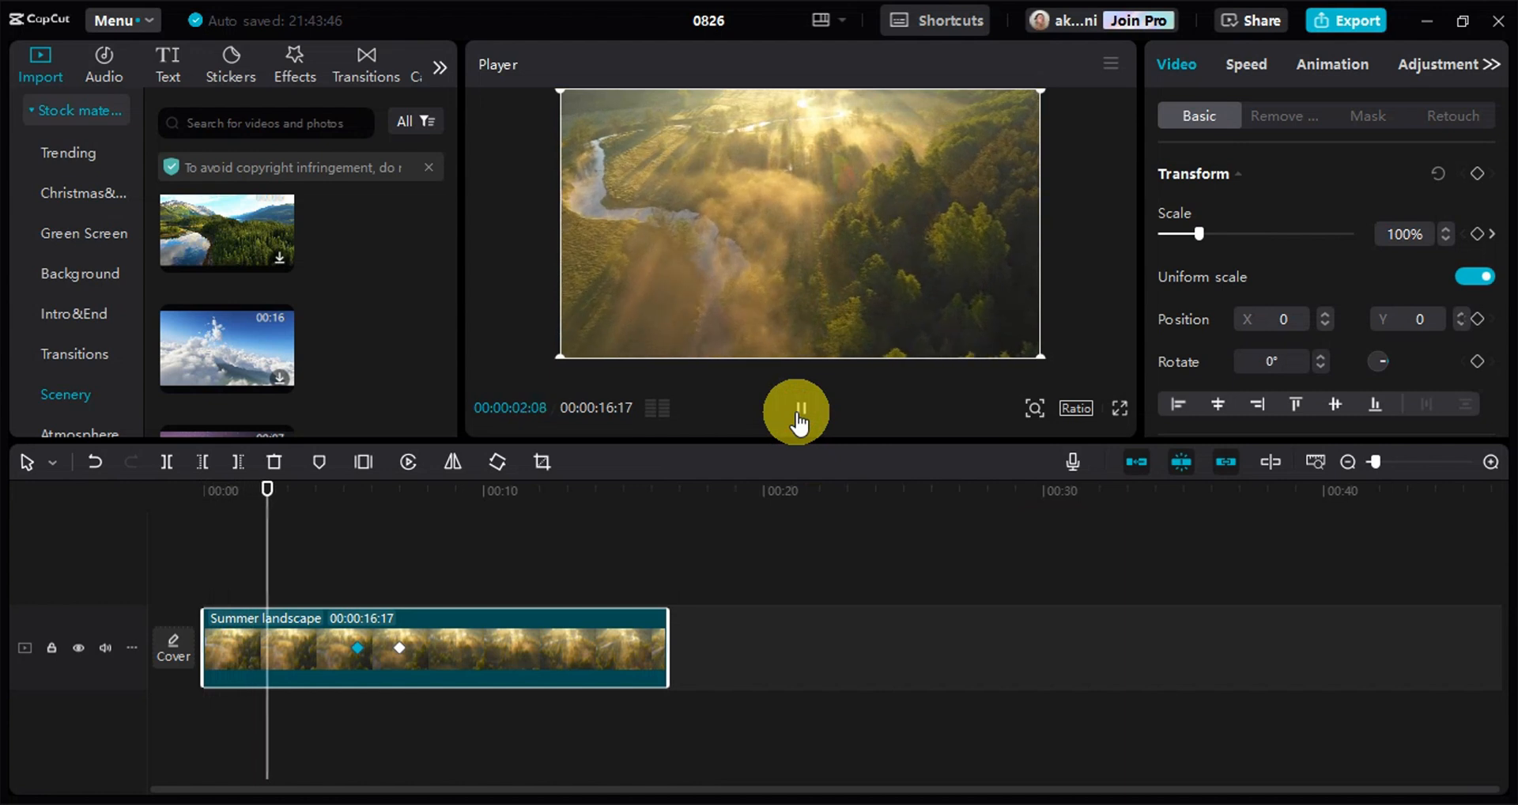
left_click(796, 411)
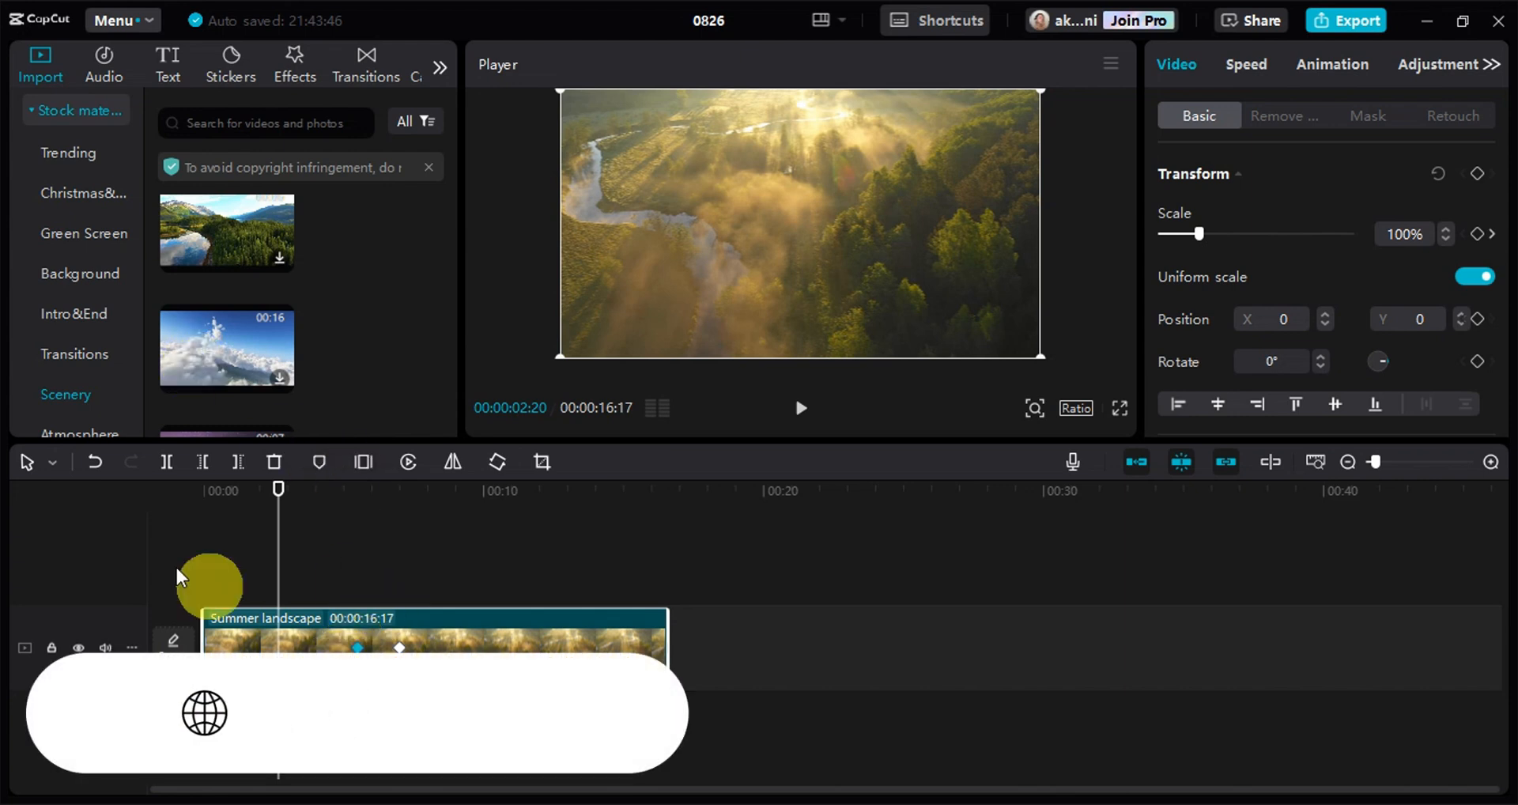
- Delete both Scale keyframes from the Summer landscape clip
left_click(359, 648)
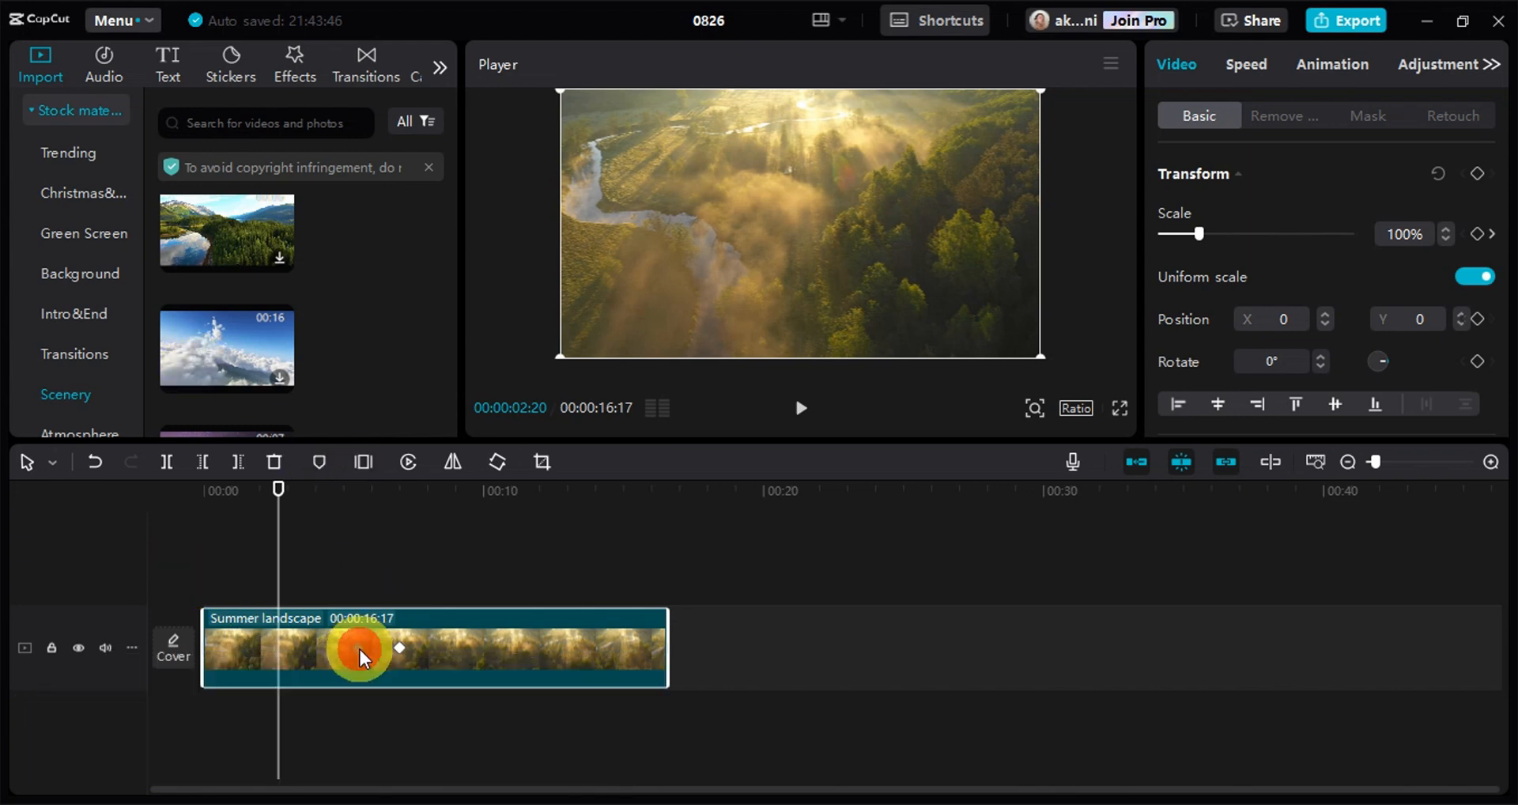
right_click(387, 668)
left_click(388, 684)
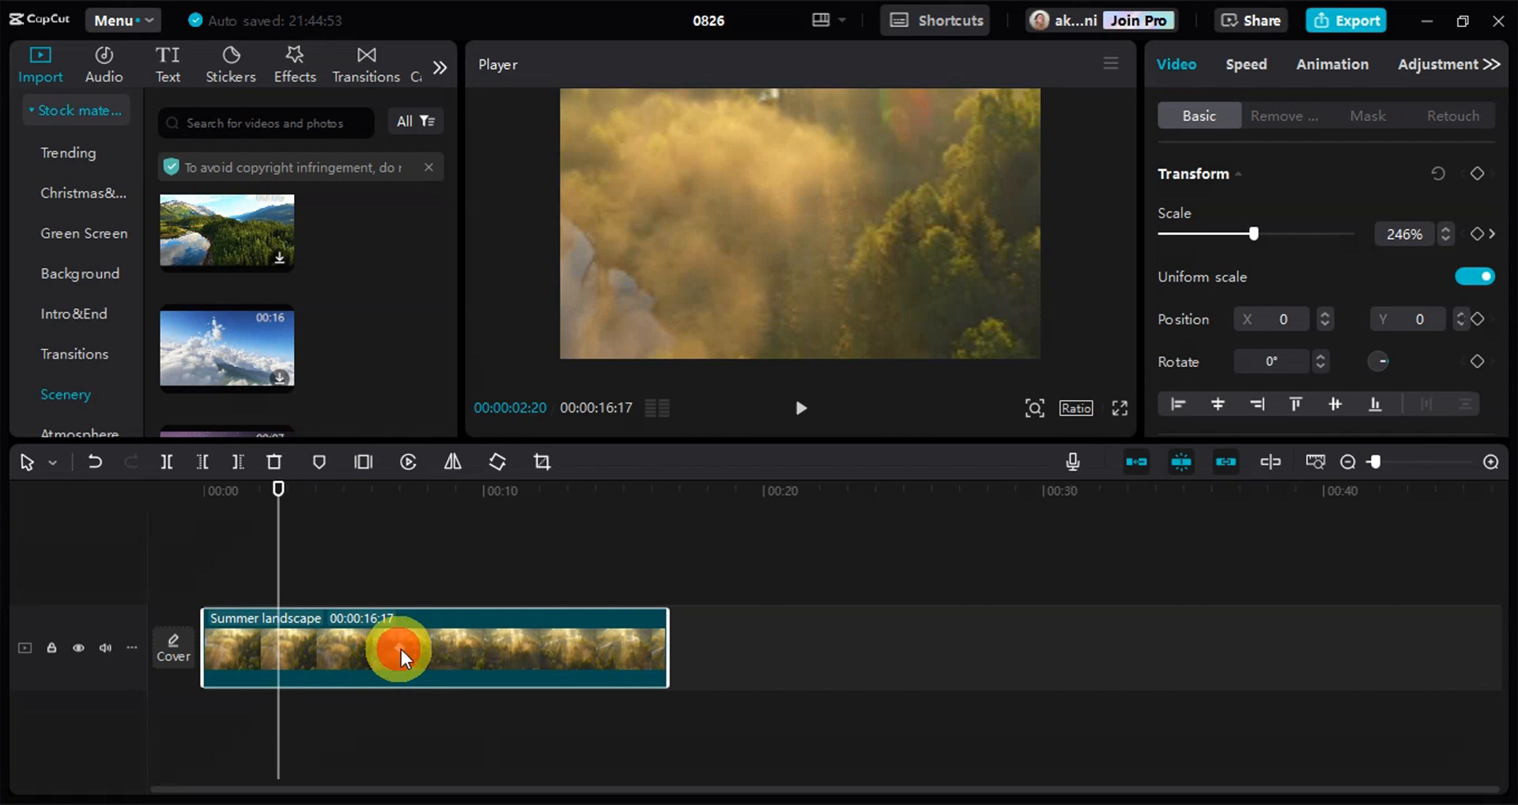
right_click(401, 648)
left_click(464, 702)
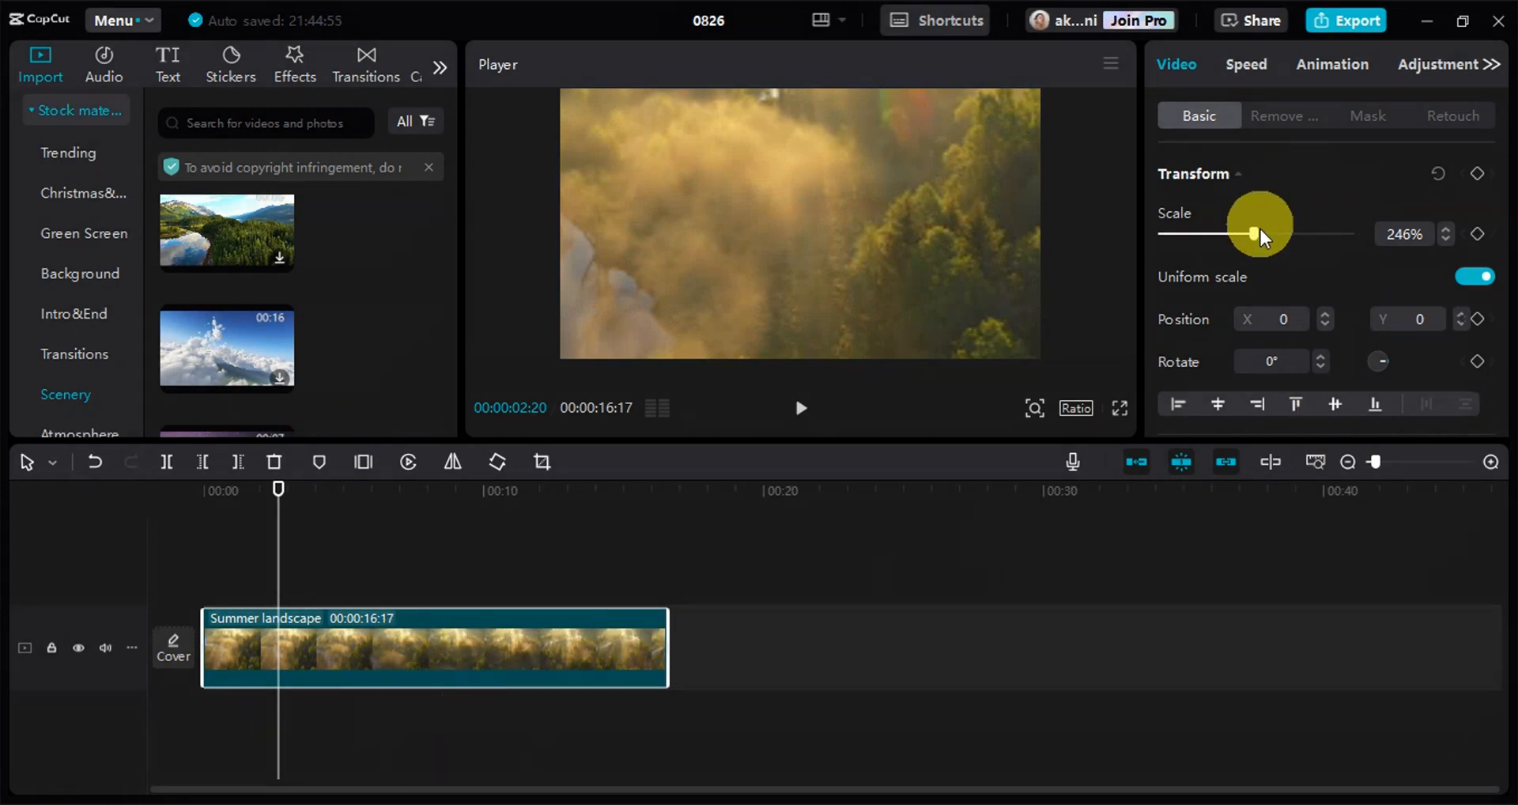
- Set the Summer landscape clip's scale to 100%
left_click_drag(1254, 231, 1198, 235)
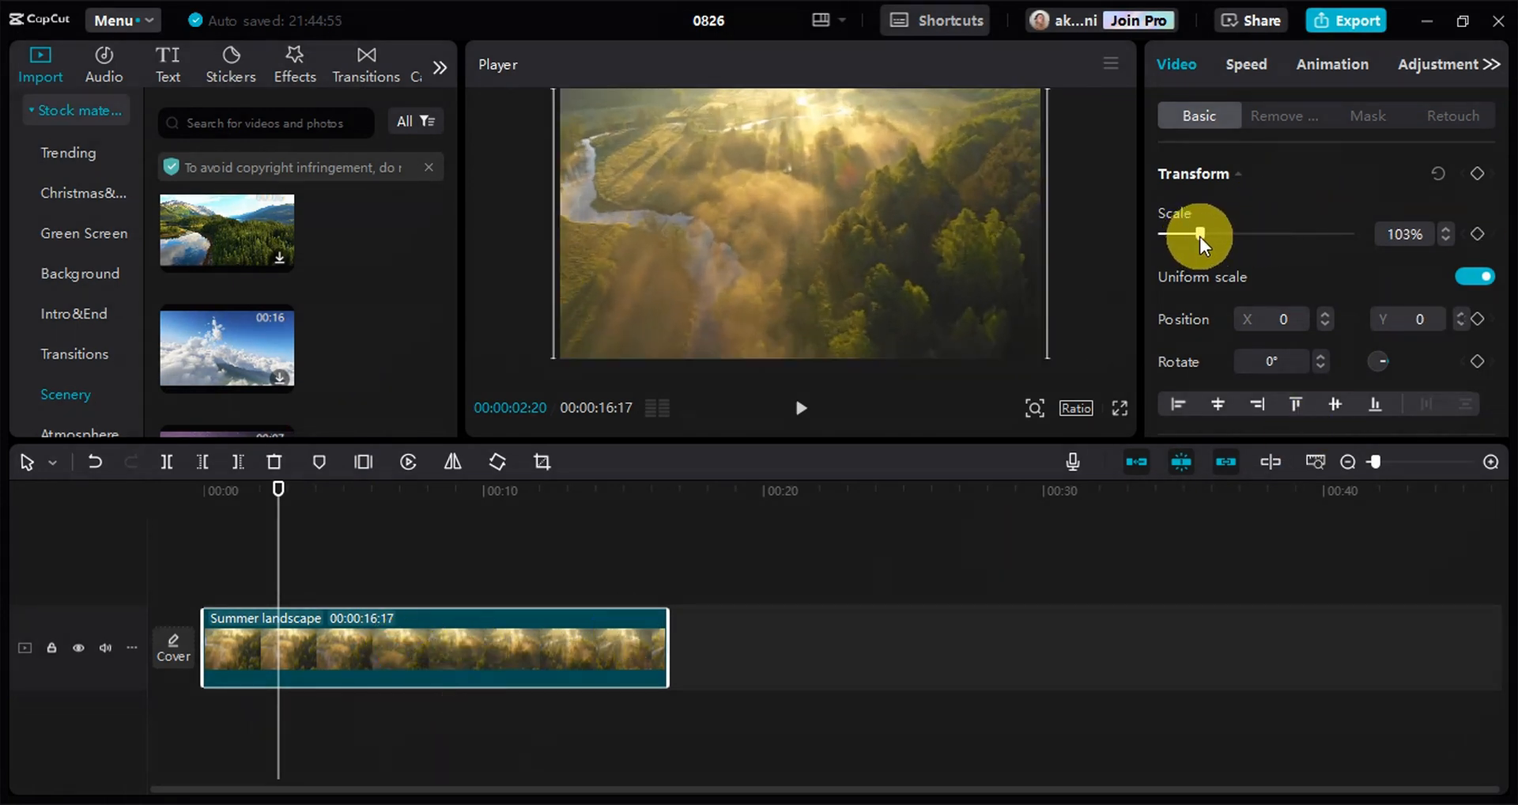
left_click(1380, 237)
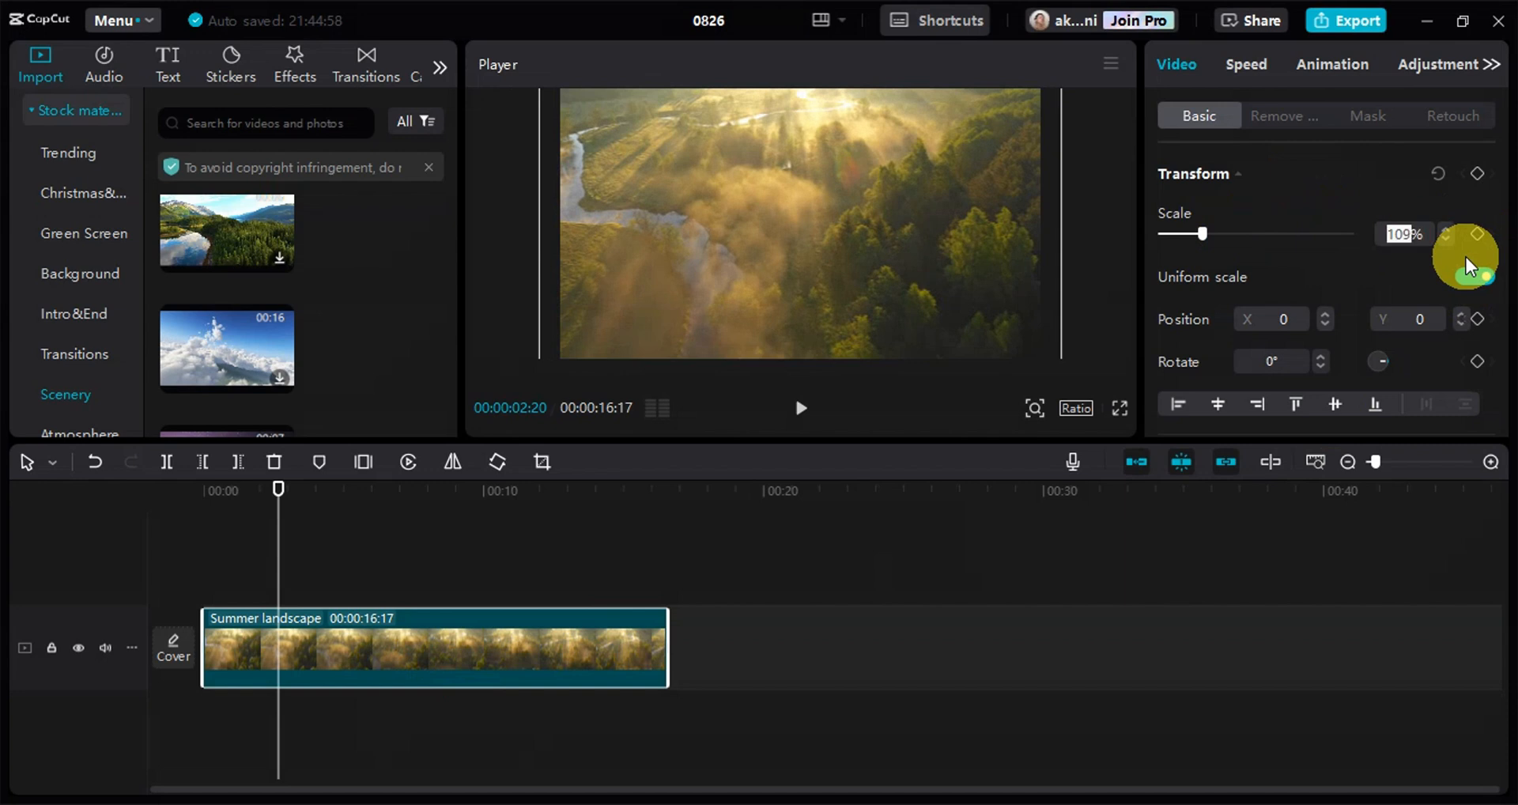
key("BackSpace")
type("100")
key("Return")
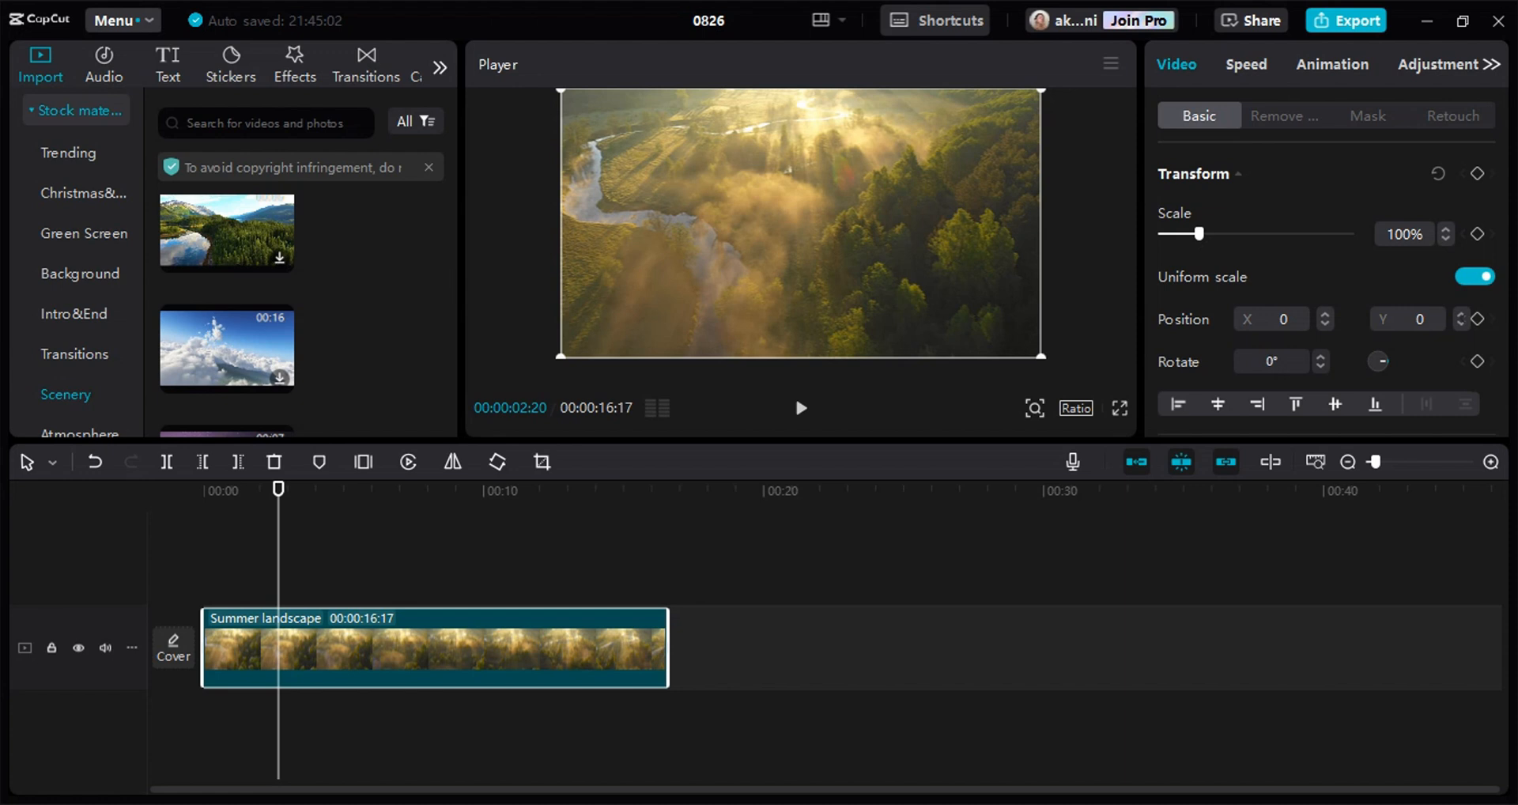
- Return the playhead to the start and add the star-eyed yellow smiley sticker above the clip
left_click_drag(278, 507, 125, 510)
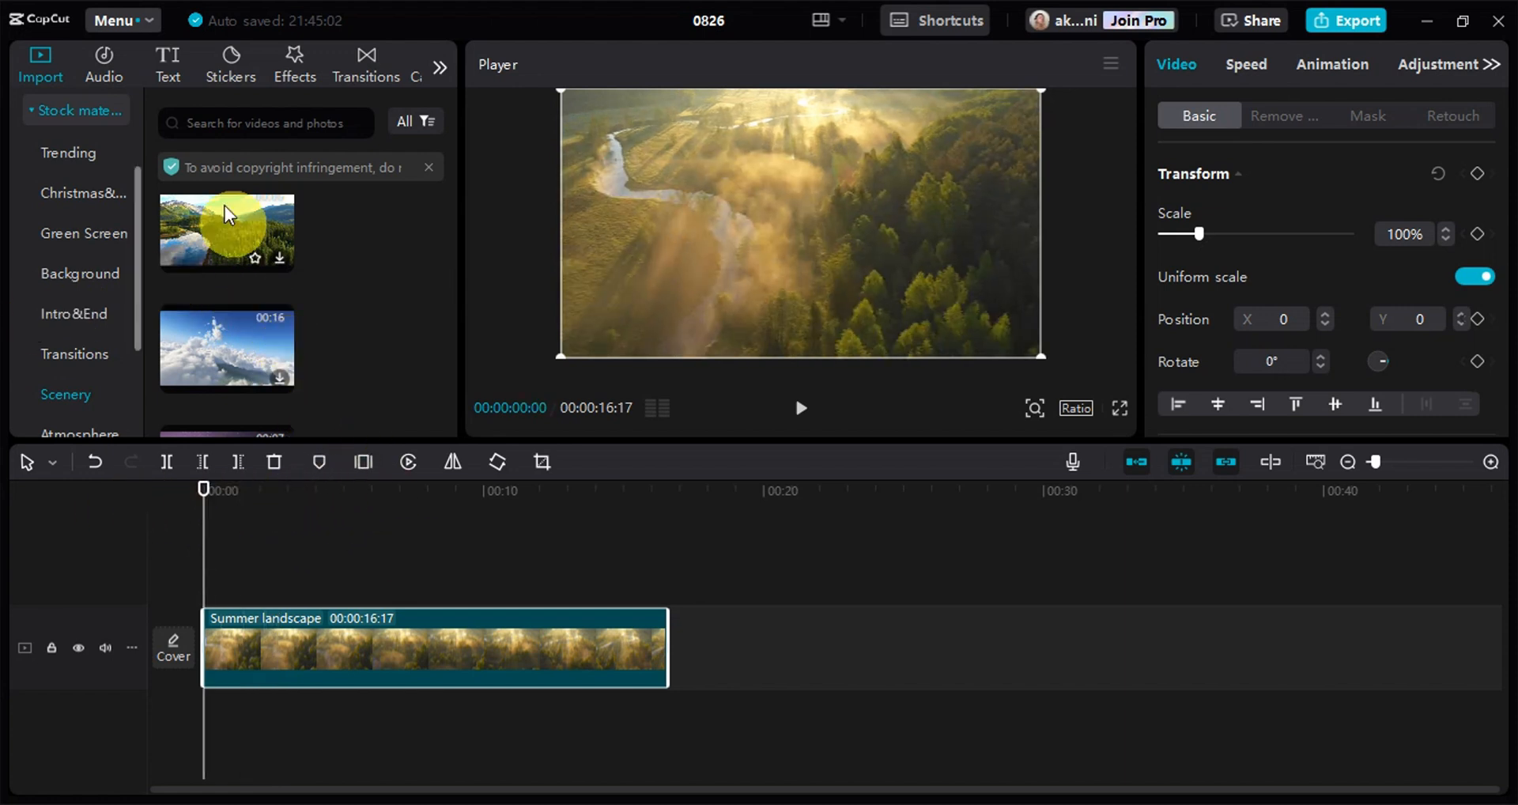
left_click(234, 62)
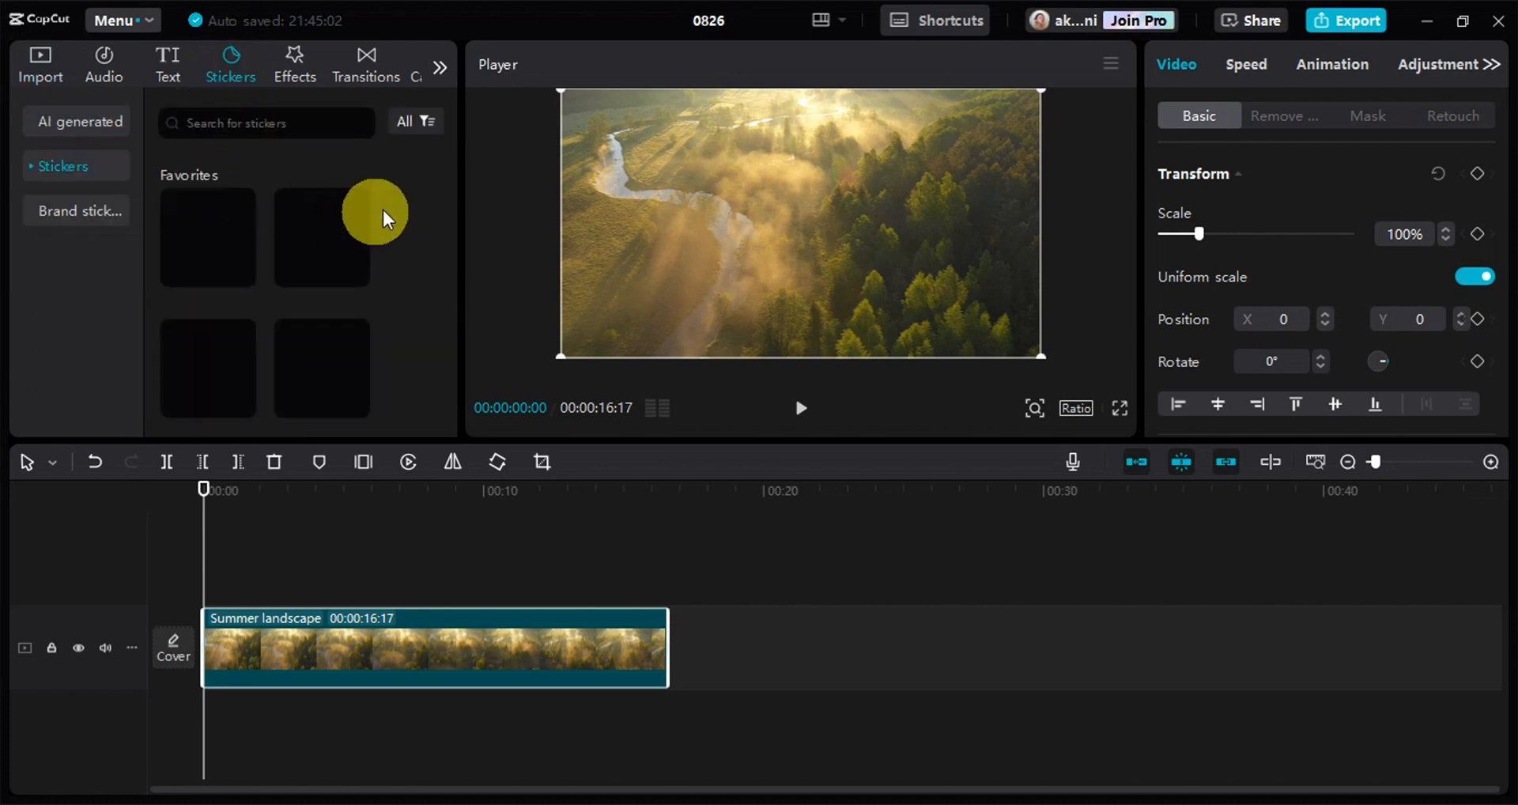
scroll(420, 244, "down", 3)
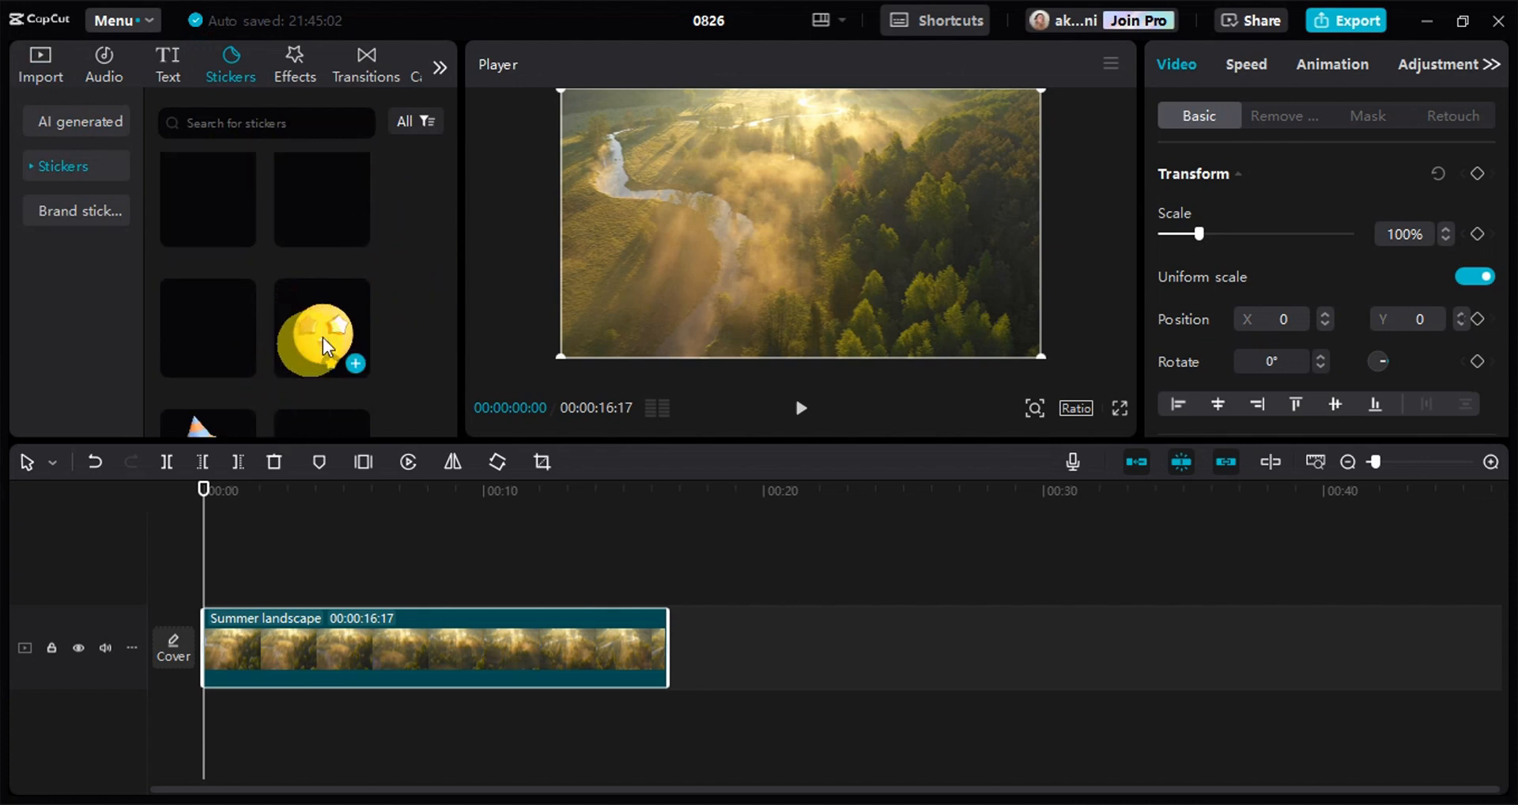
left_click(354, 366)
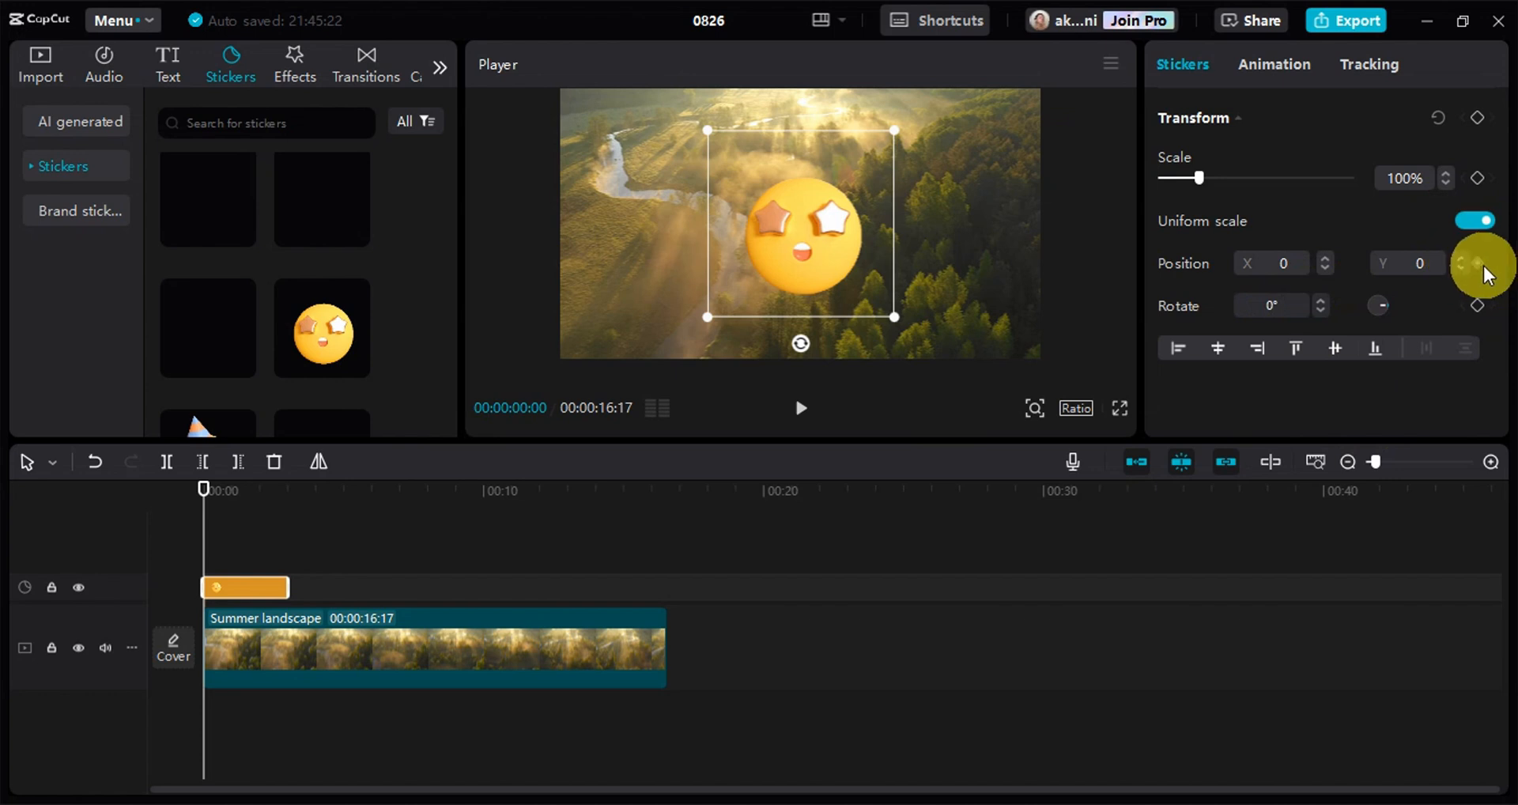
- Keyframe the smiley sticker's position at X -1366, Y 0 at the start and extend the sticker to the video clip's end
left_click_drag(779, 231, 636, 231)
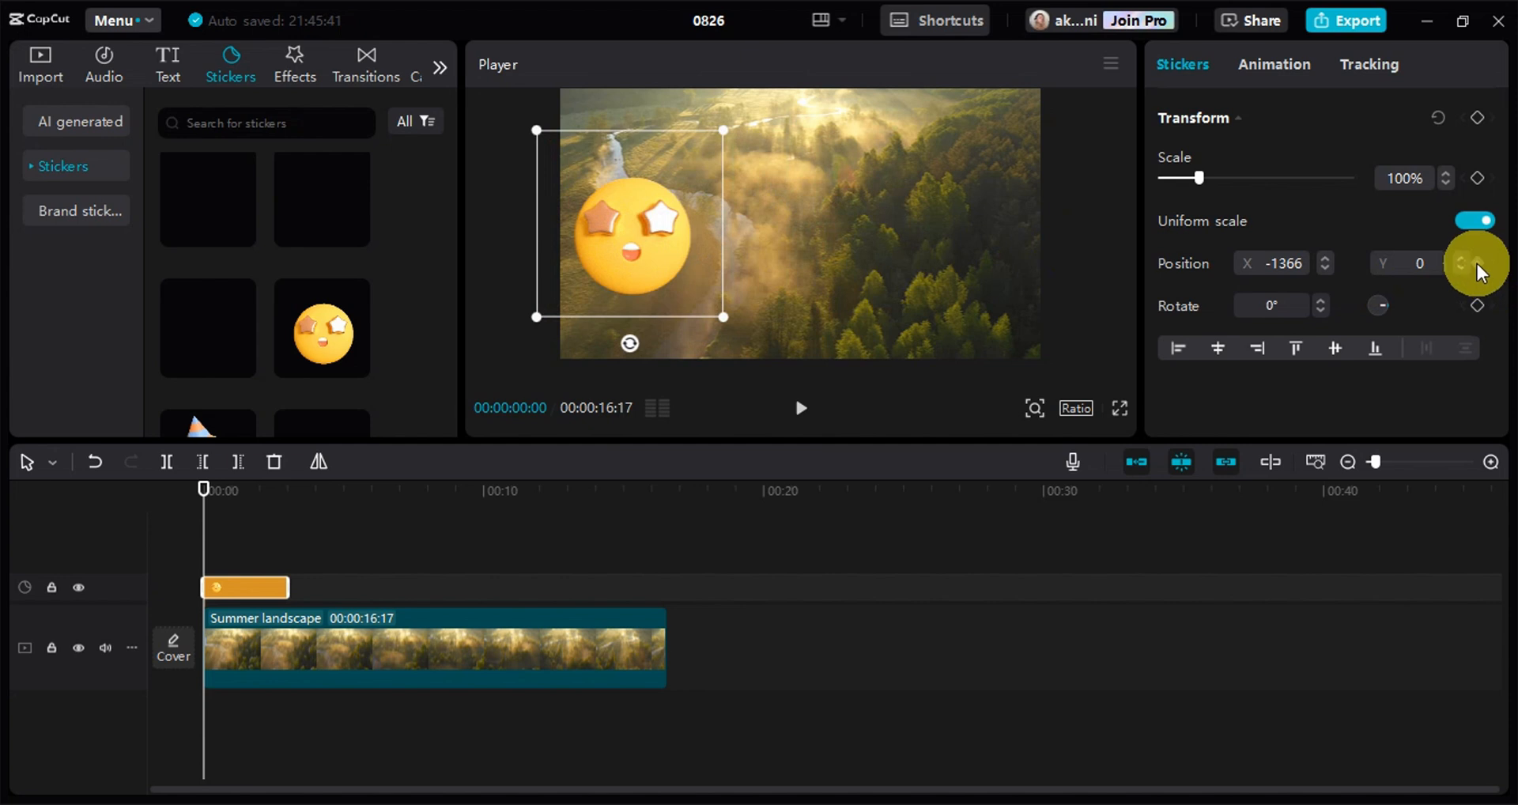
left_click(1477, 264)
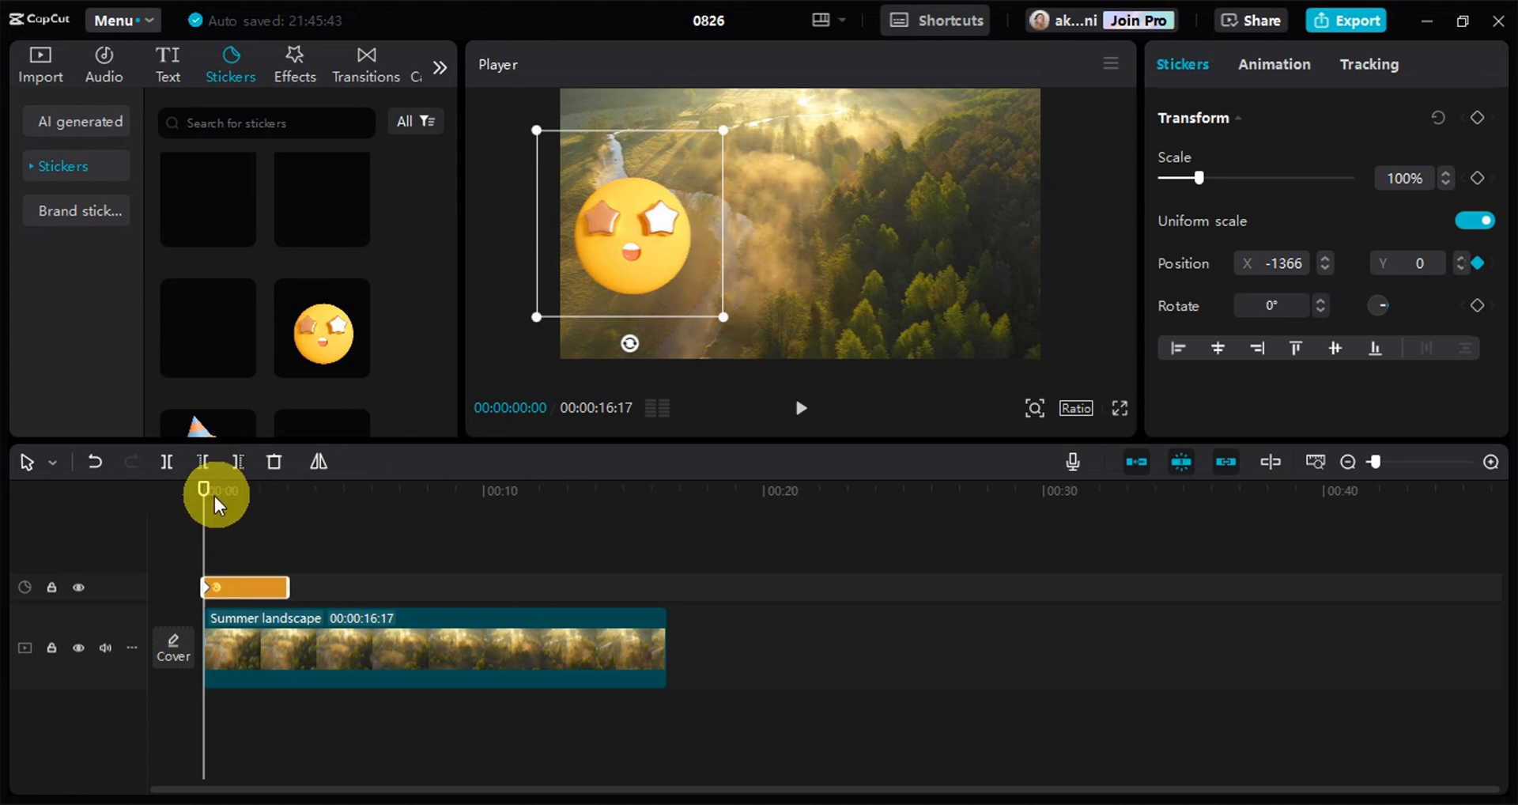
left_click_drag(204, 496, 258, 506)
left_click_drag(286, 587, 661, 589)
- Keyframe the sticker's position at X 1173, Y 0 at 00:00:15:24 and play the movement from the start
left_click(622, 491)
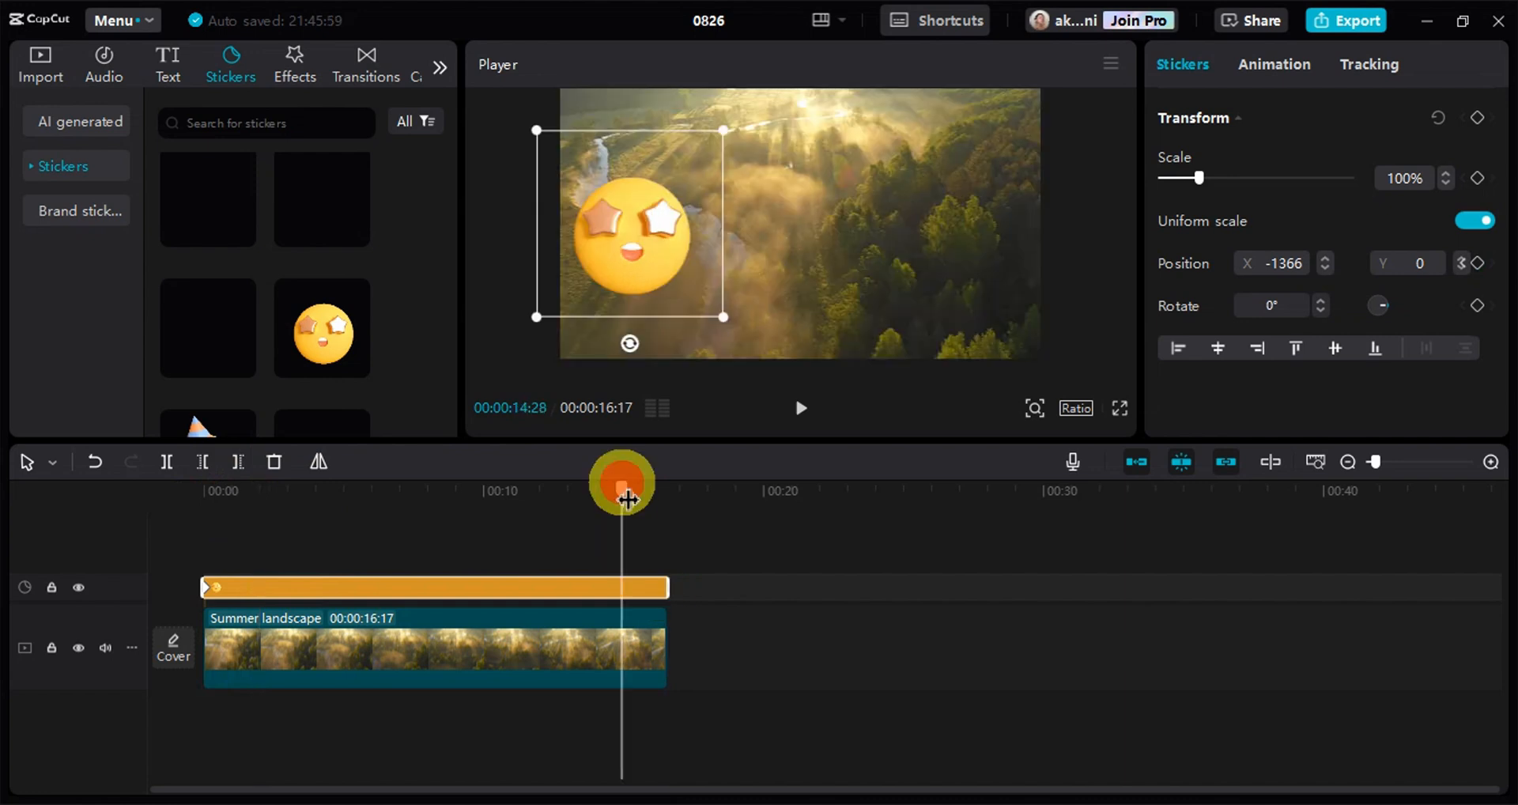
left_click_drag(627, 498, 645, 501)
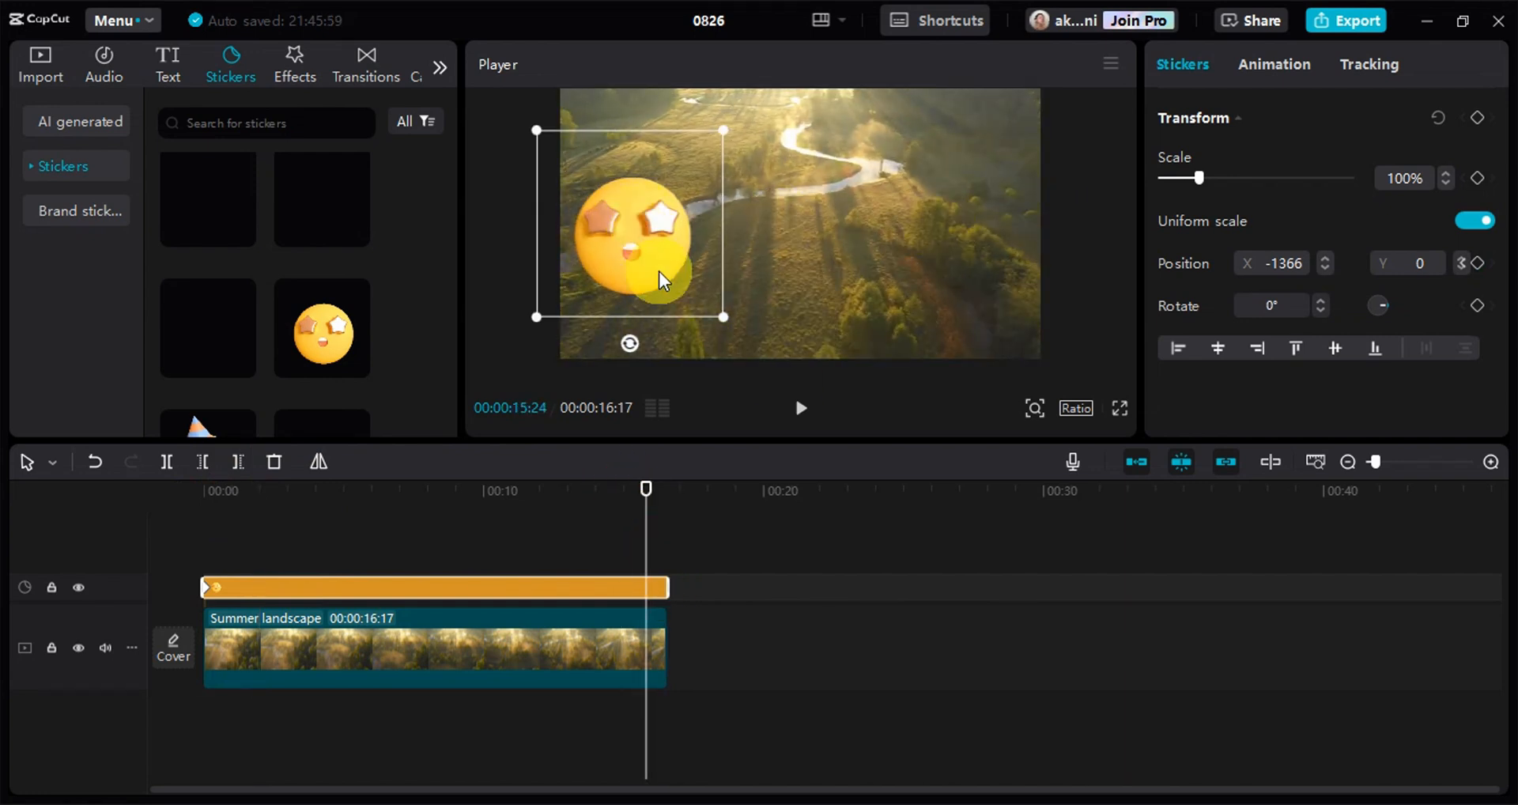
left_click_drag(658, 272, 975, 274)
left_click(1478, 263)
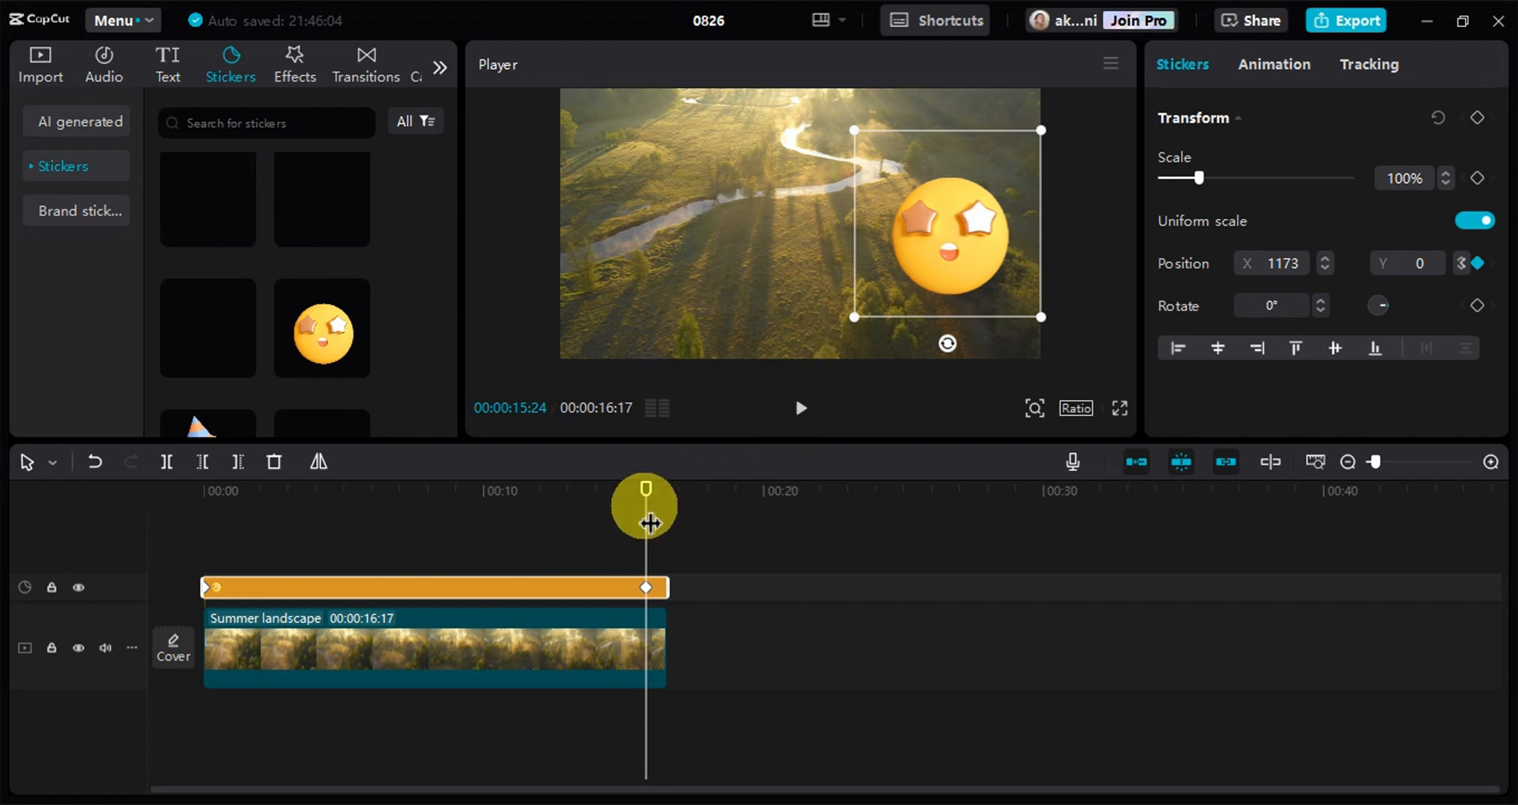
left_click_drag(647, 500, 209, 496)
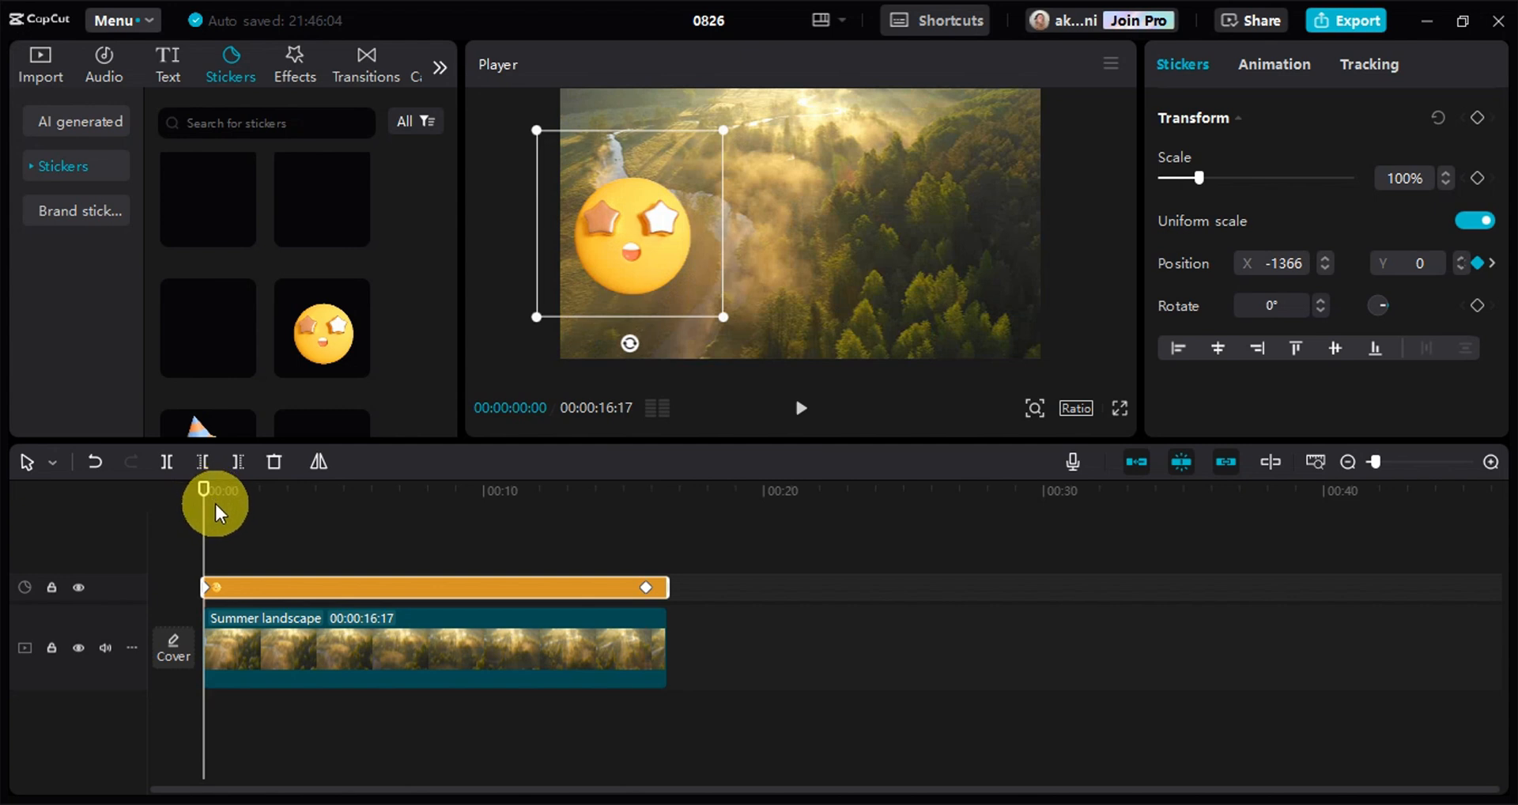
left_click(803, 411)
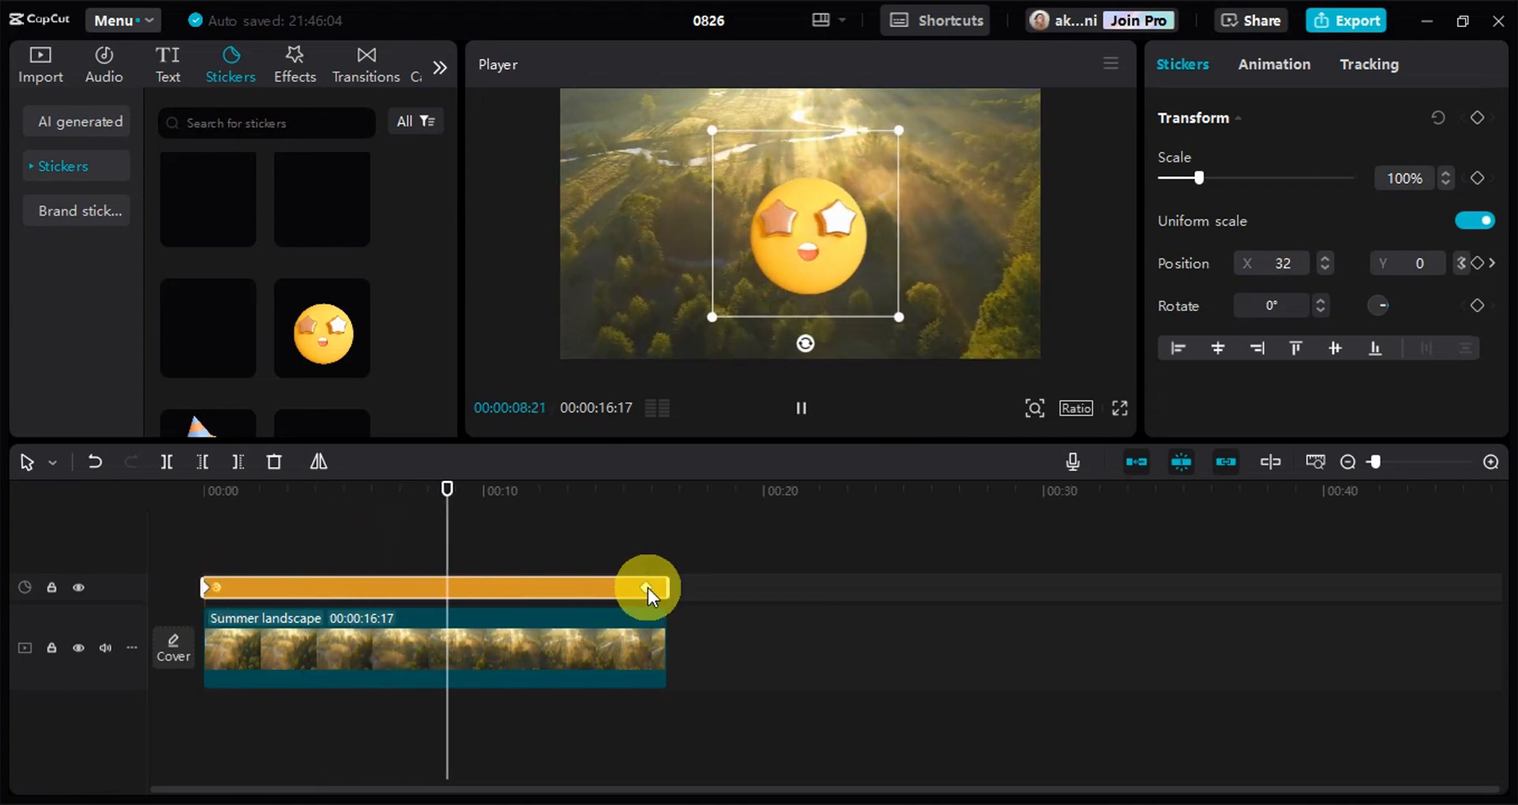
- Move the sticker's second Position keyframe earlier to about 3 seconds and play the faster movement from the start
left_click_drag(646, 589, 296, 609)
left_click(204, 492)
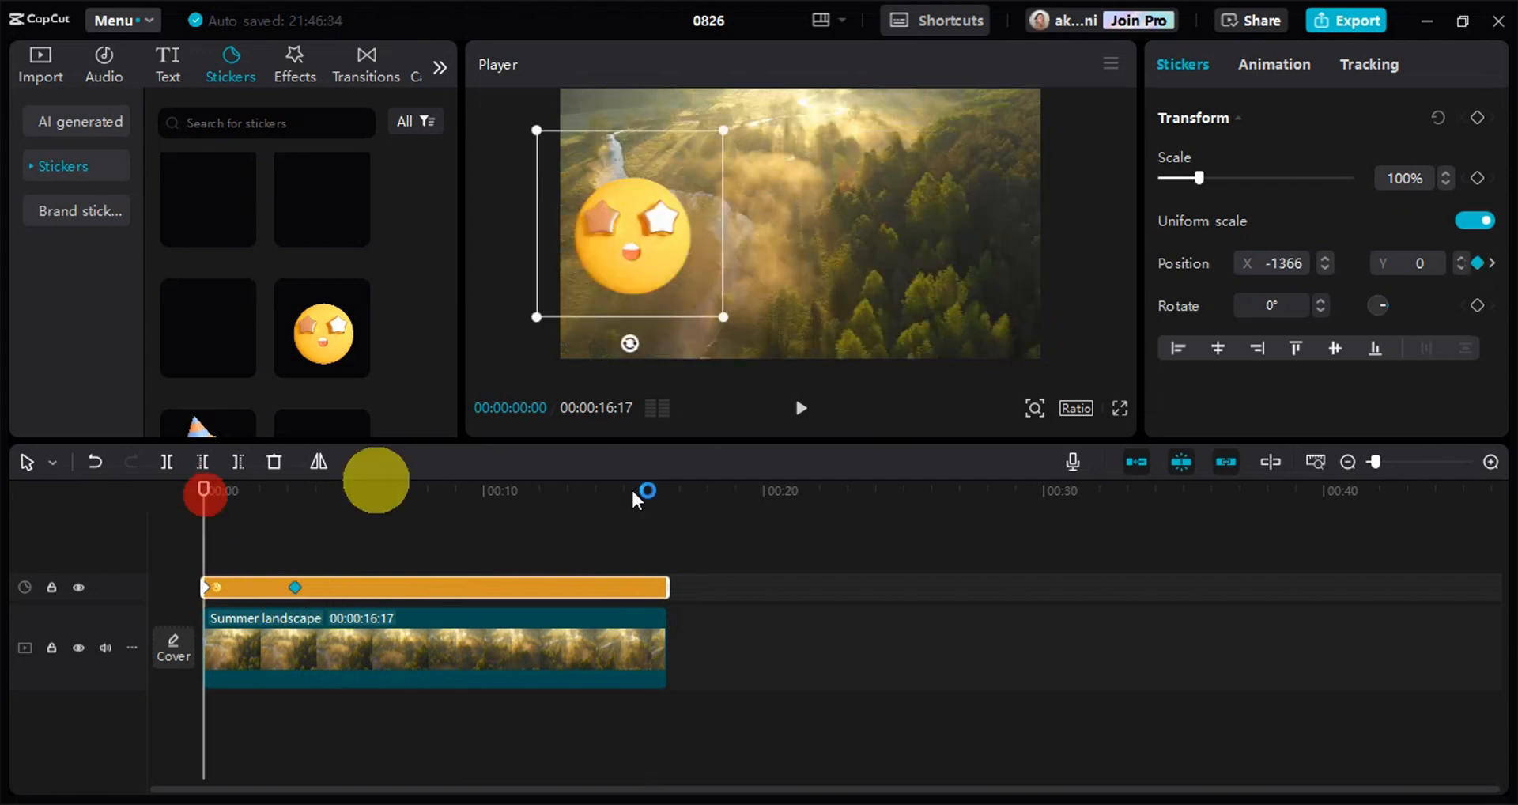
left_click(801, 409)
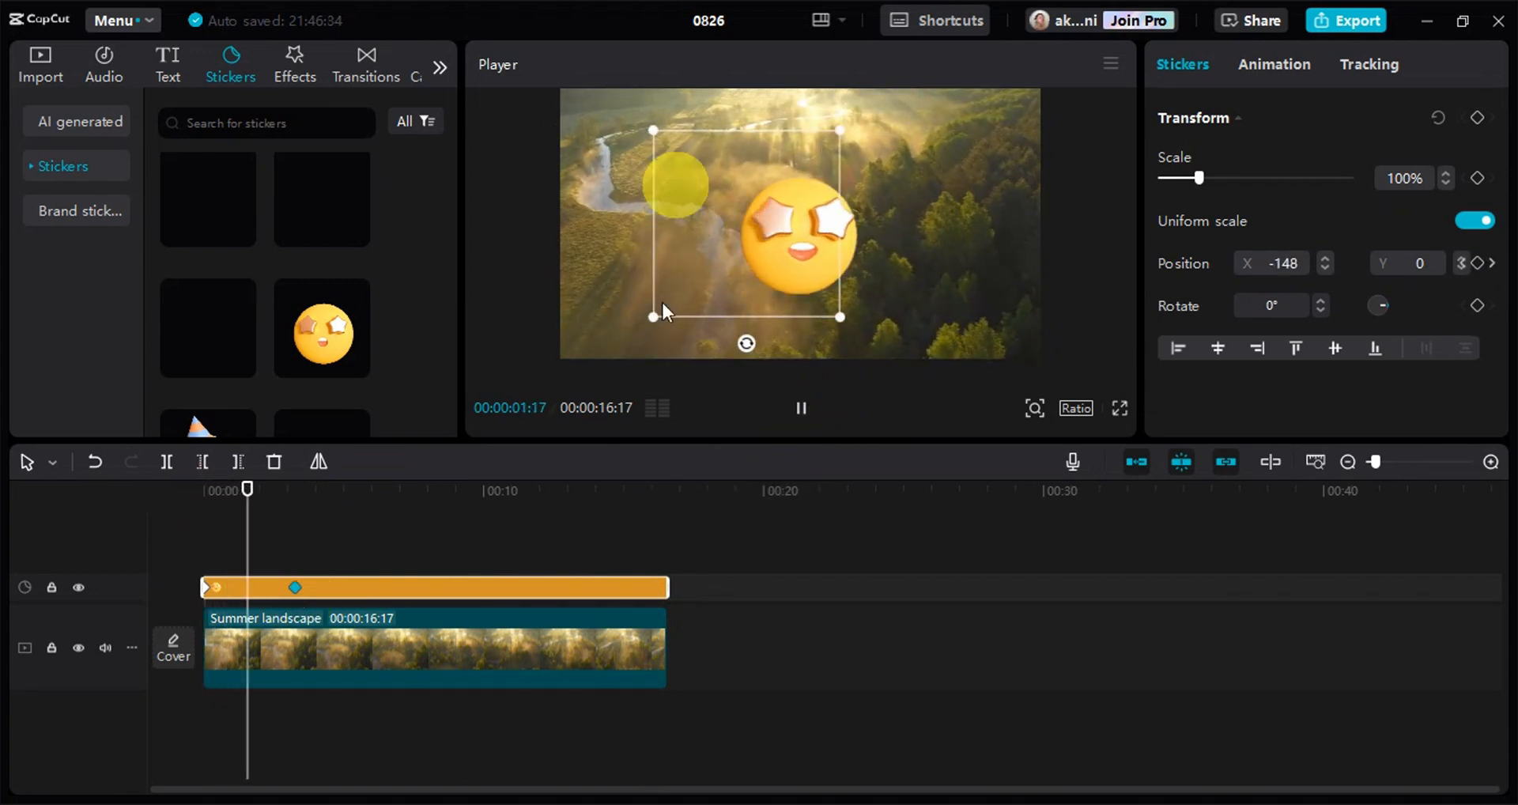
- Keyframe the smiley sticker's position at X 209, Y 0 at 00:00:12:00
mouse_move(899, 266)
left_mouse_down()
mouse_move(994, 243)
mouse_move(974, 292)
left_mouse_up()
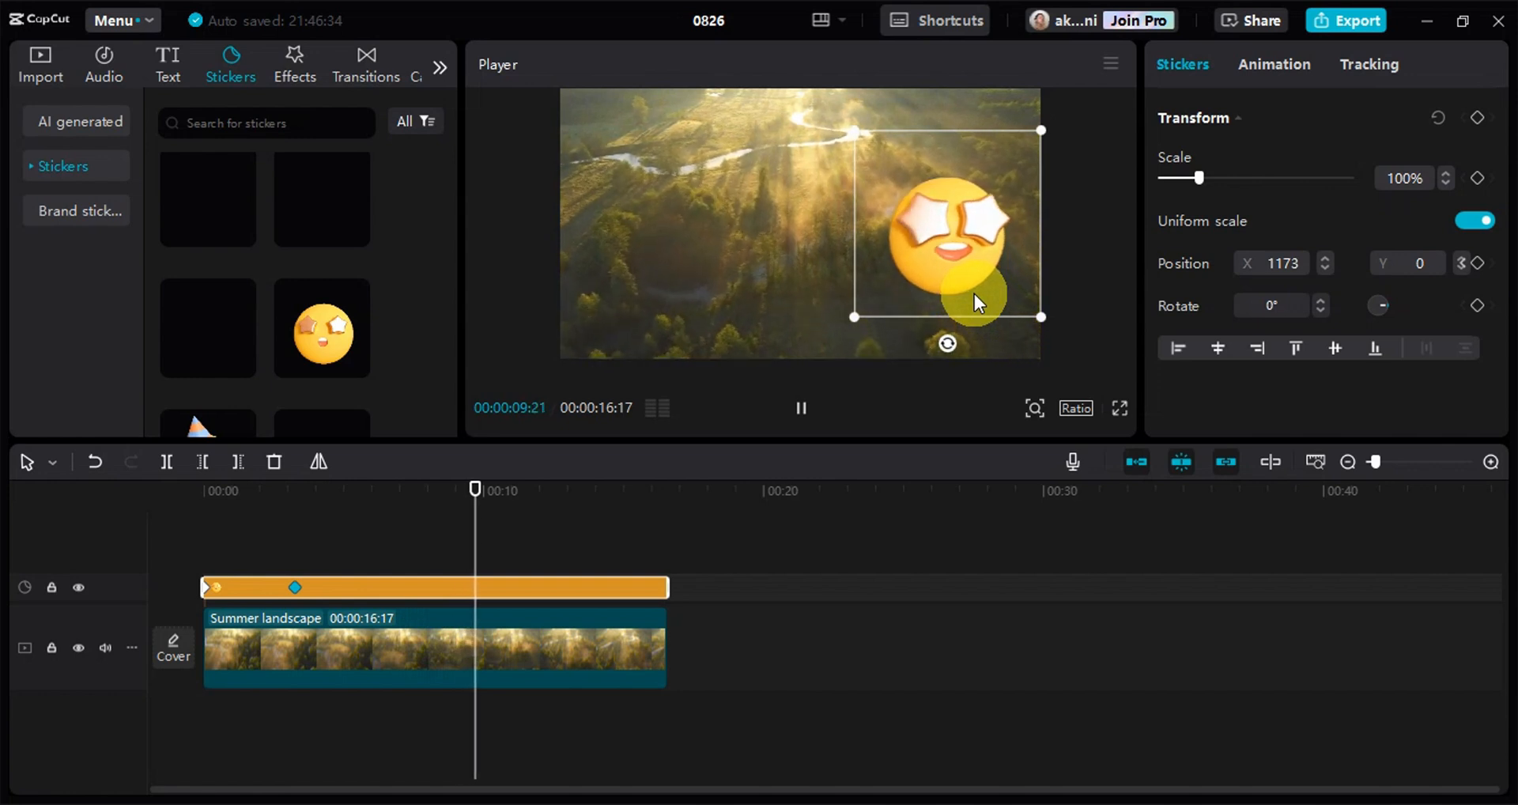
left_click(1477, 263)
left_click(961, 238)
left_click_drag(961, 237, 842, 237)
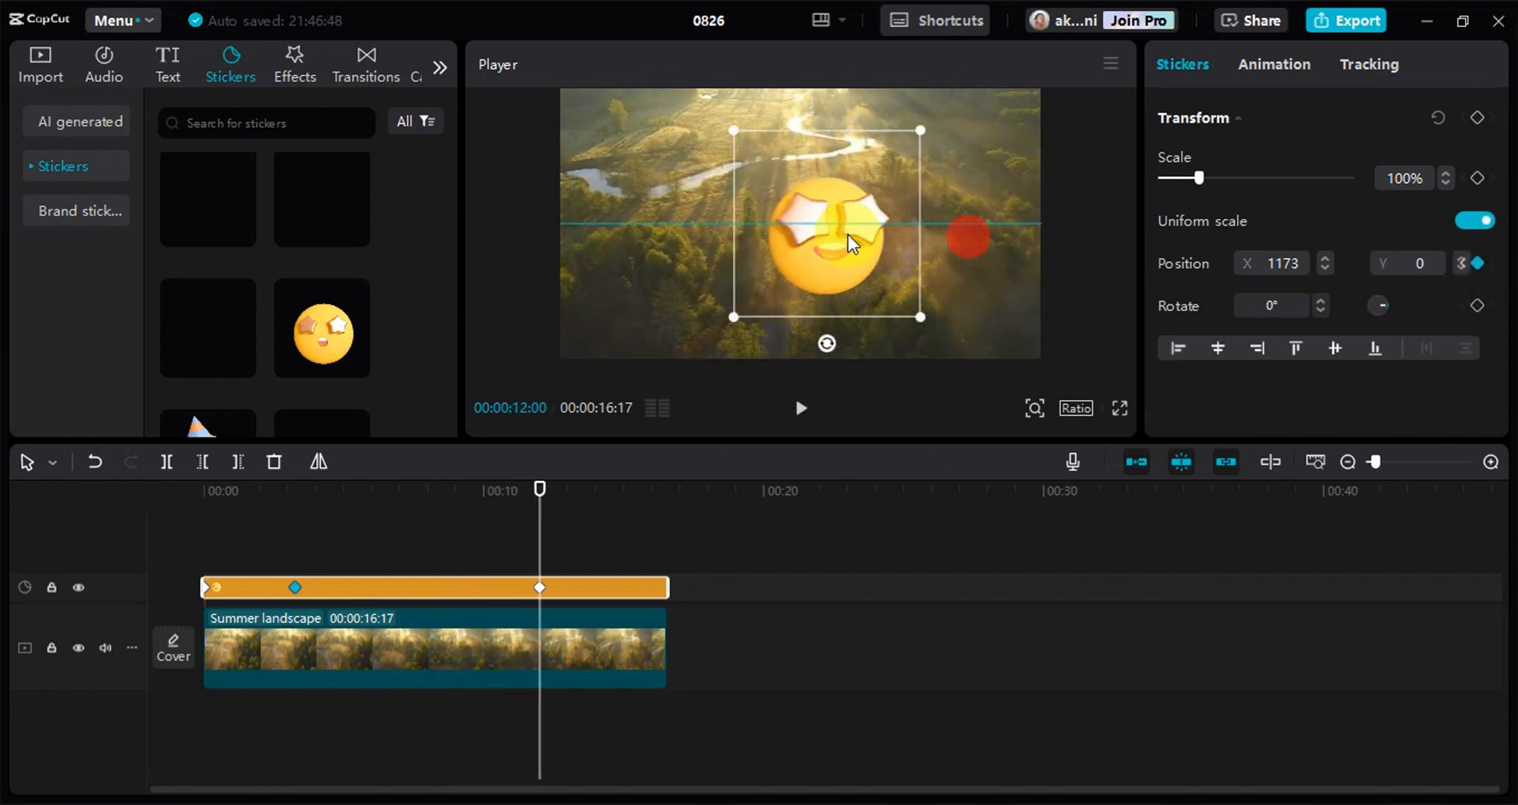
- Move the smiley sticker to the left side of the frame at the clip's end to add a final position keyframe
left_click(648, 491)
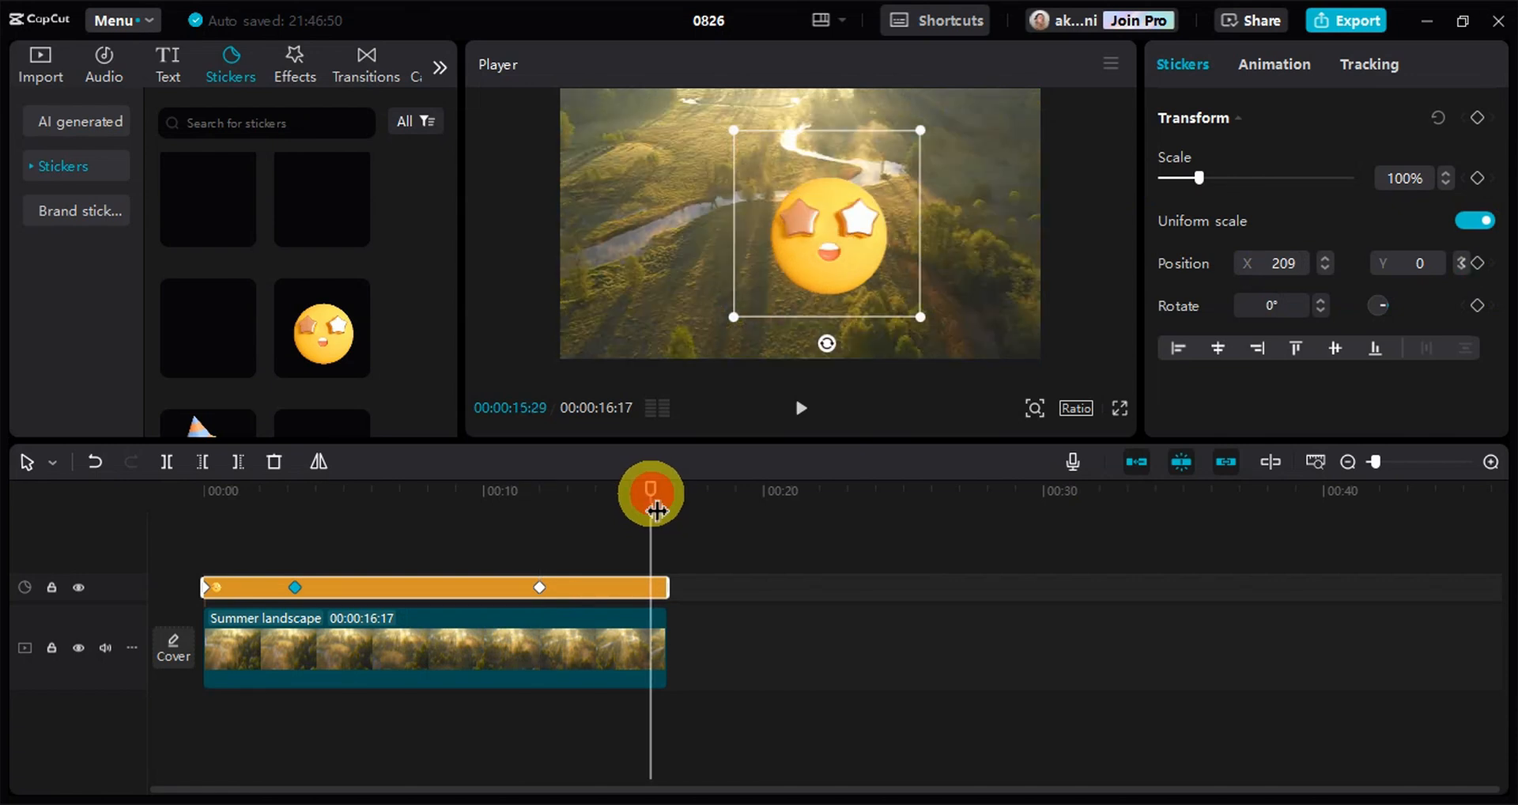
left_click(662, 494)
left_click_drag(836, 243, 629, 250)
- Play the sticker's movement from the start, skip ahead to about 12 seconds and play its final movement
left_click_drag(668, 528, 190, 583)
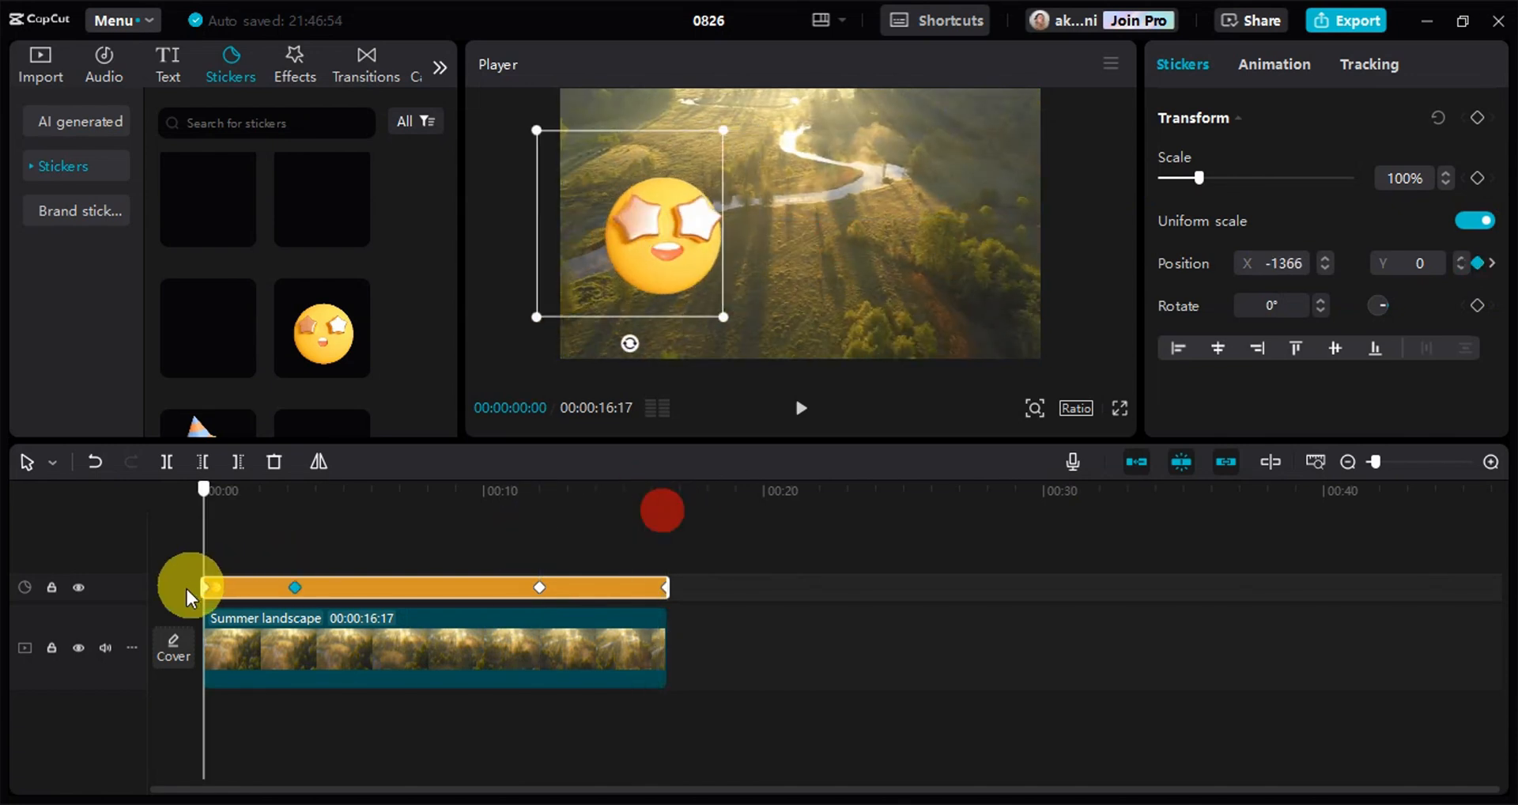
left_click(800, 408)
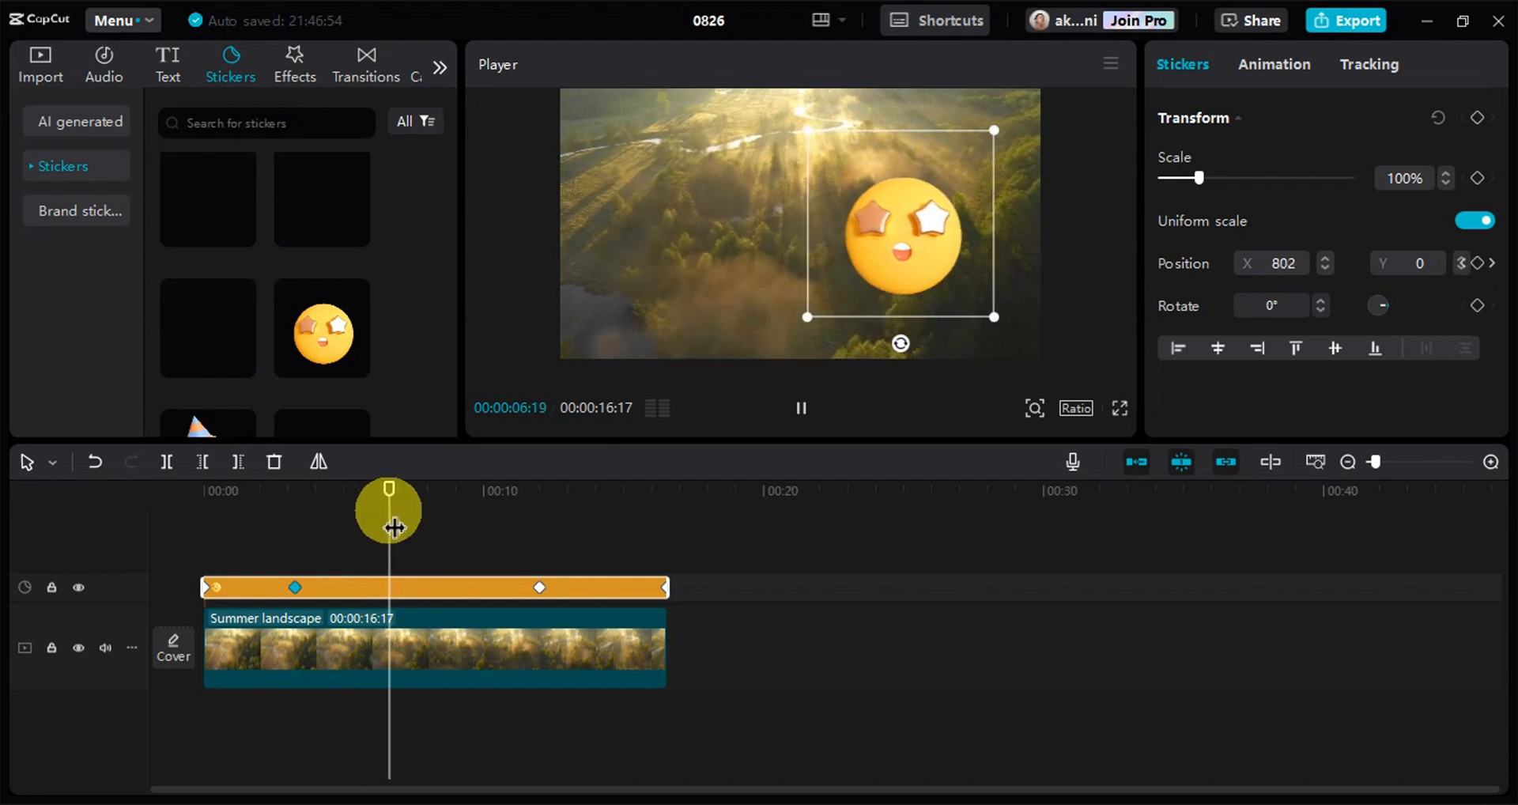
left_click_drag(387, 508, 528, 484)
left_click(805, 410)
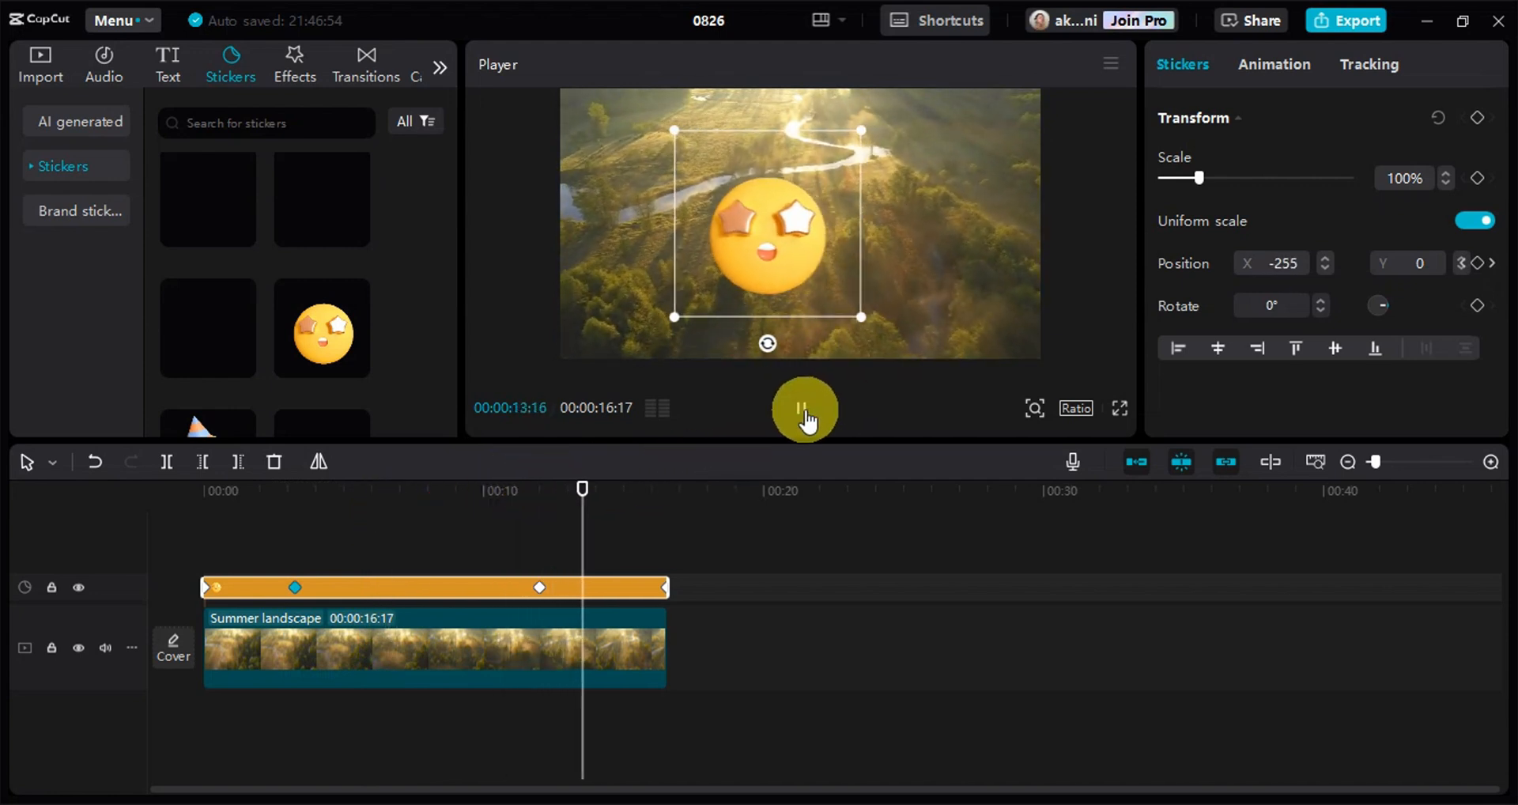
left_click(800, 410)
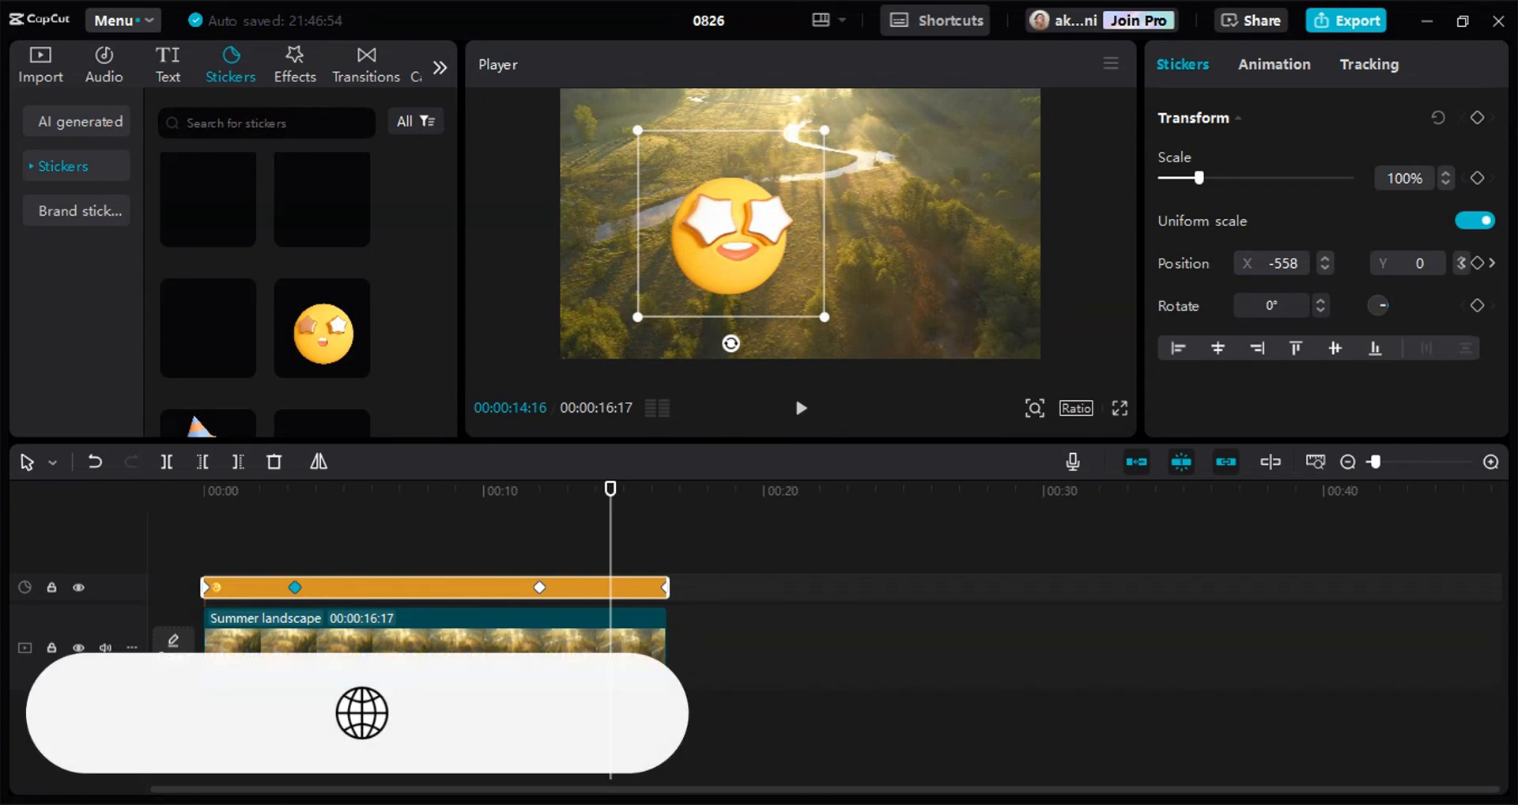
- Apply the Spring In animation to the smiley sticker from the timeline's start and show the Out animations
left_click(226, 578)
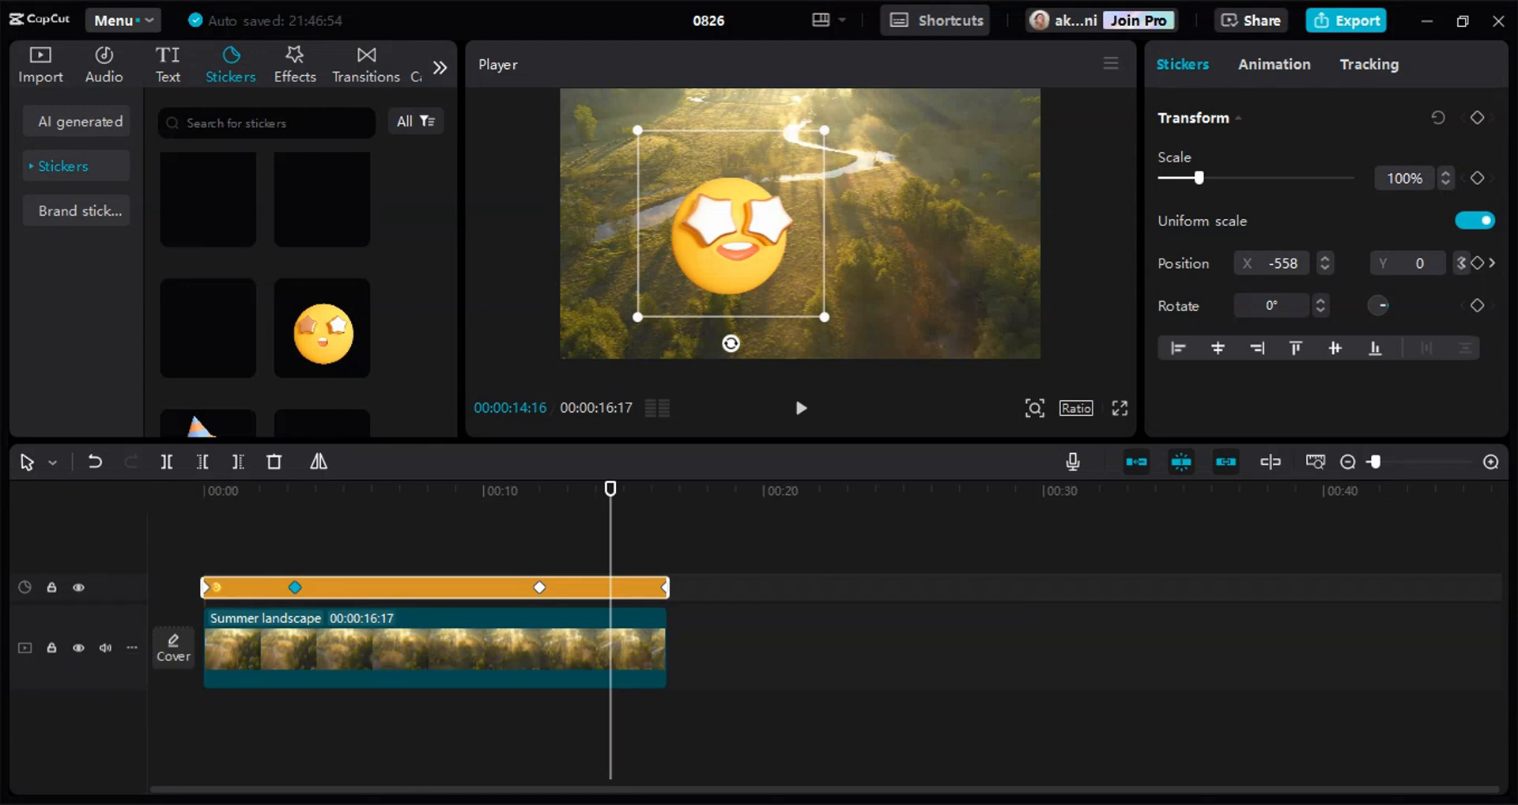
left_click(309, 525)
left_click(350, 595)
left_click(1260, 64)
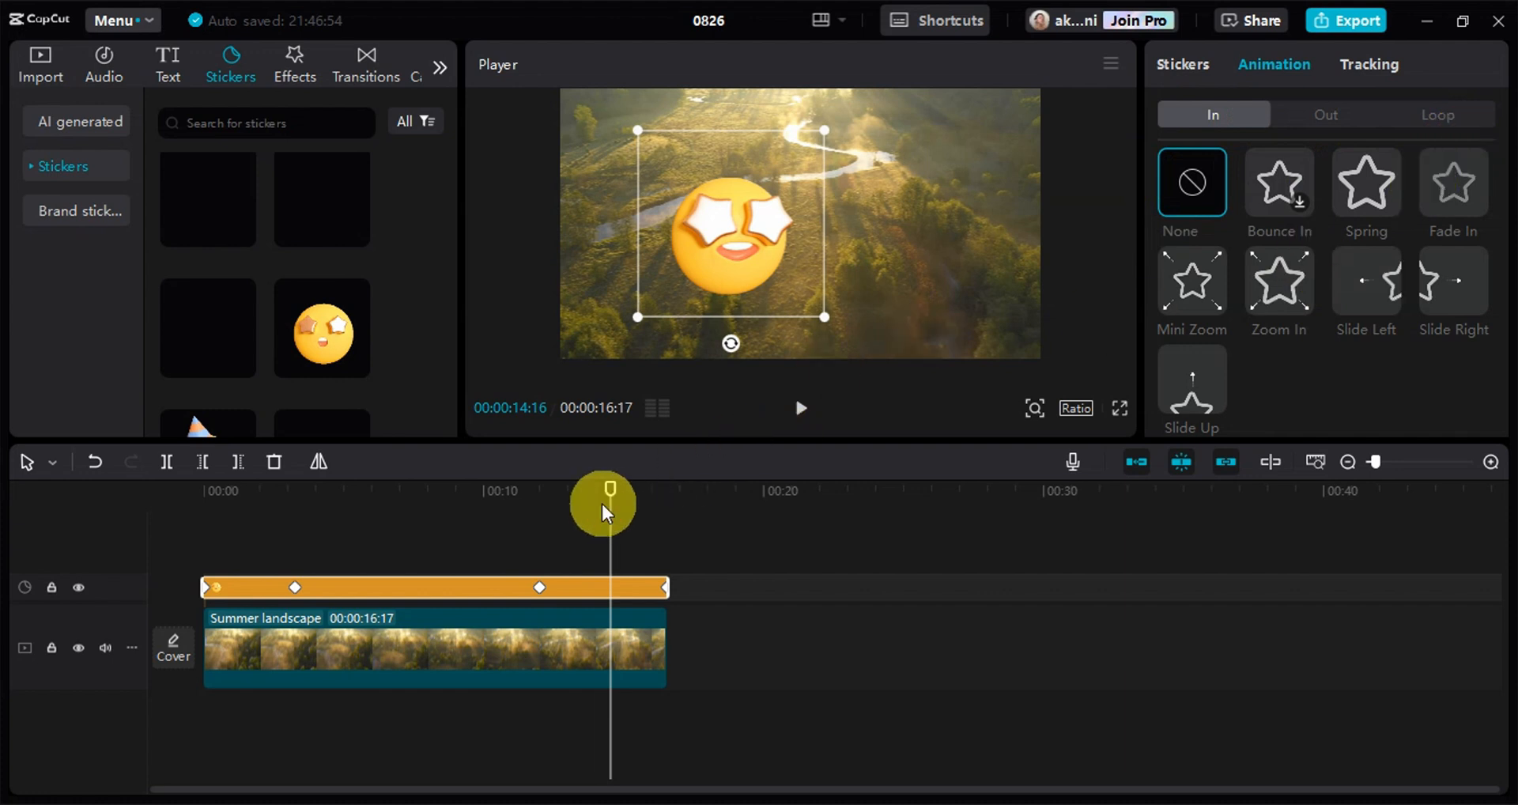
left_click_drag(604, 502, 31, 570)
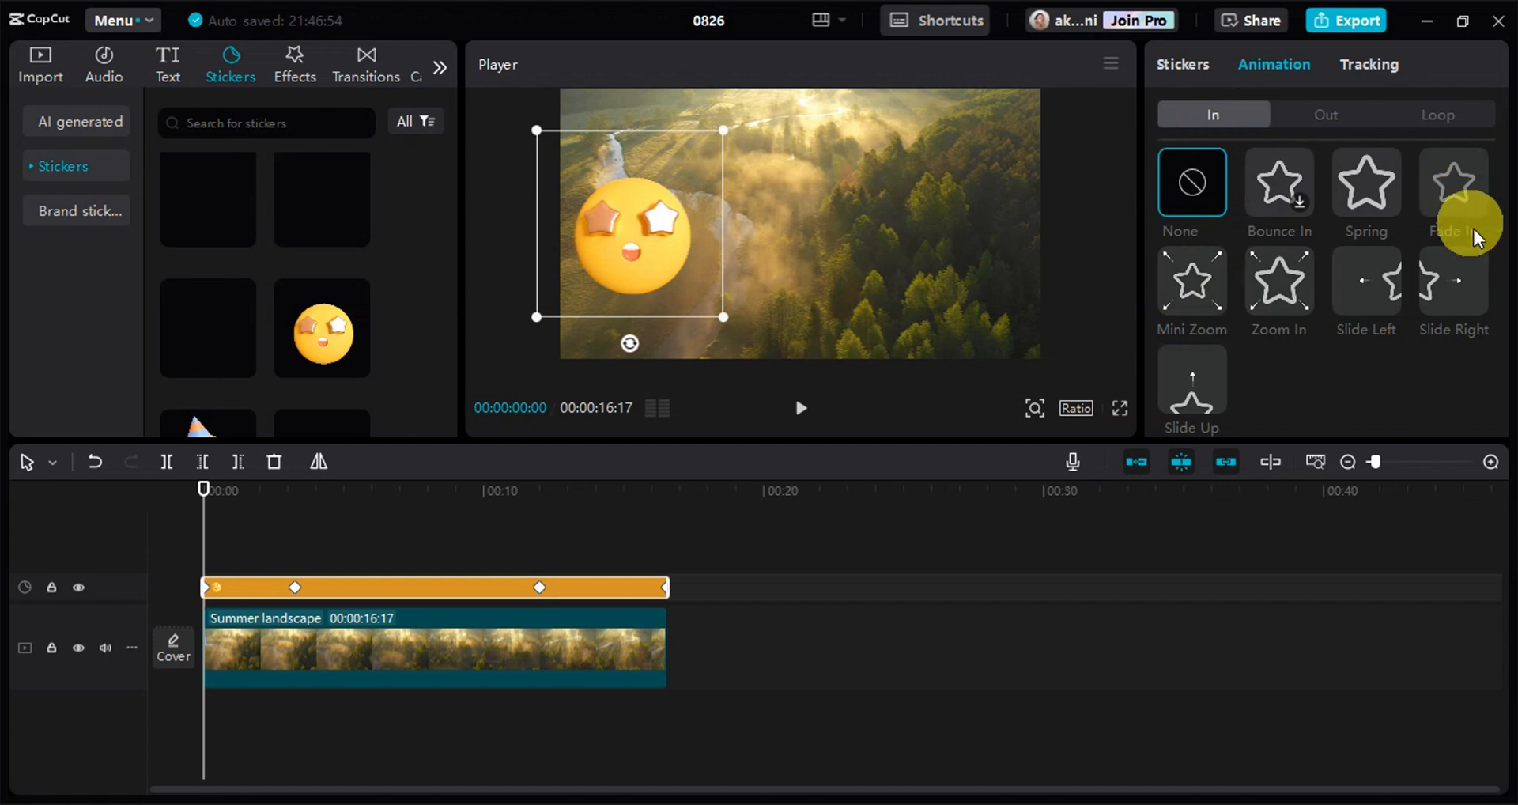
left_click(1374, 185)
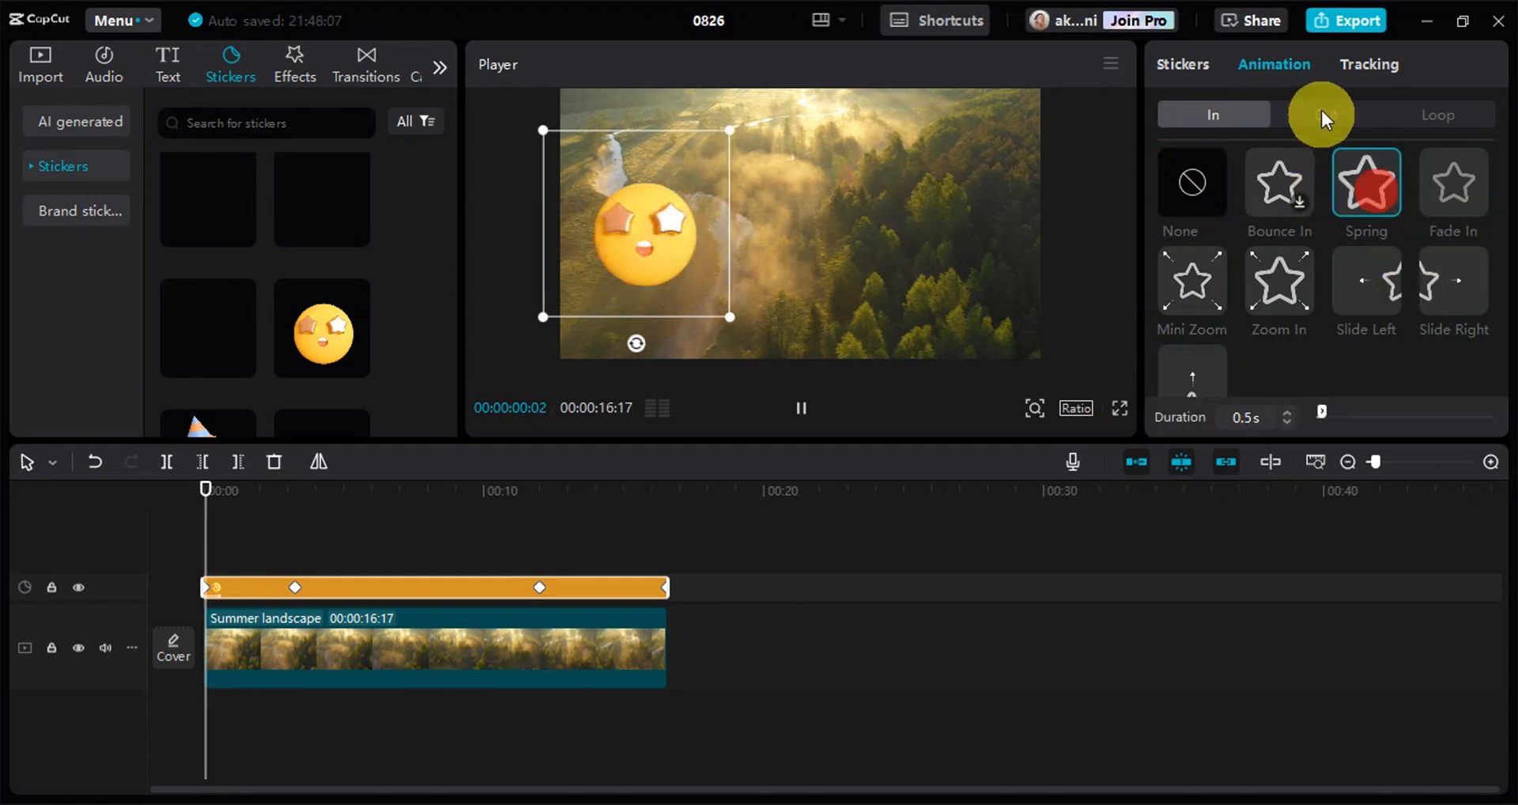
left_click(1361, 119)
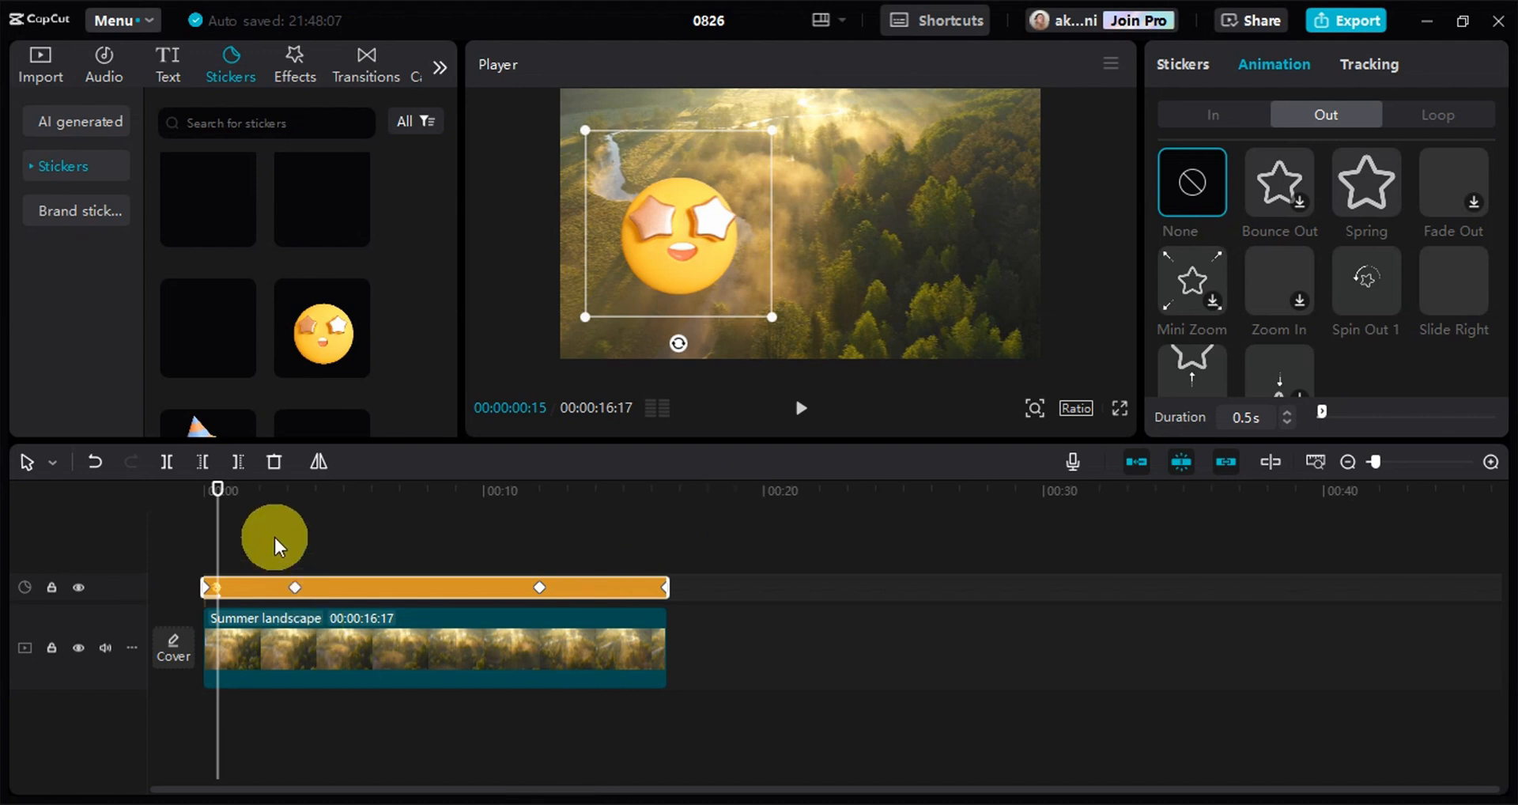
- Convert the smiley sticker into a compound clip and browse its In and Out animations
right_click(321, 591)
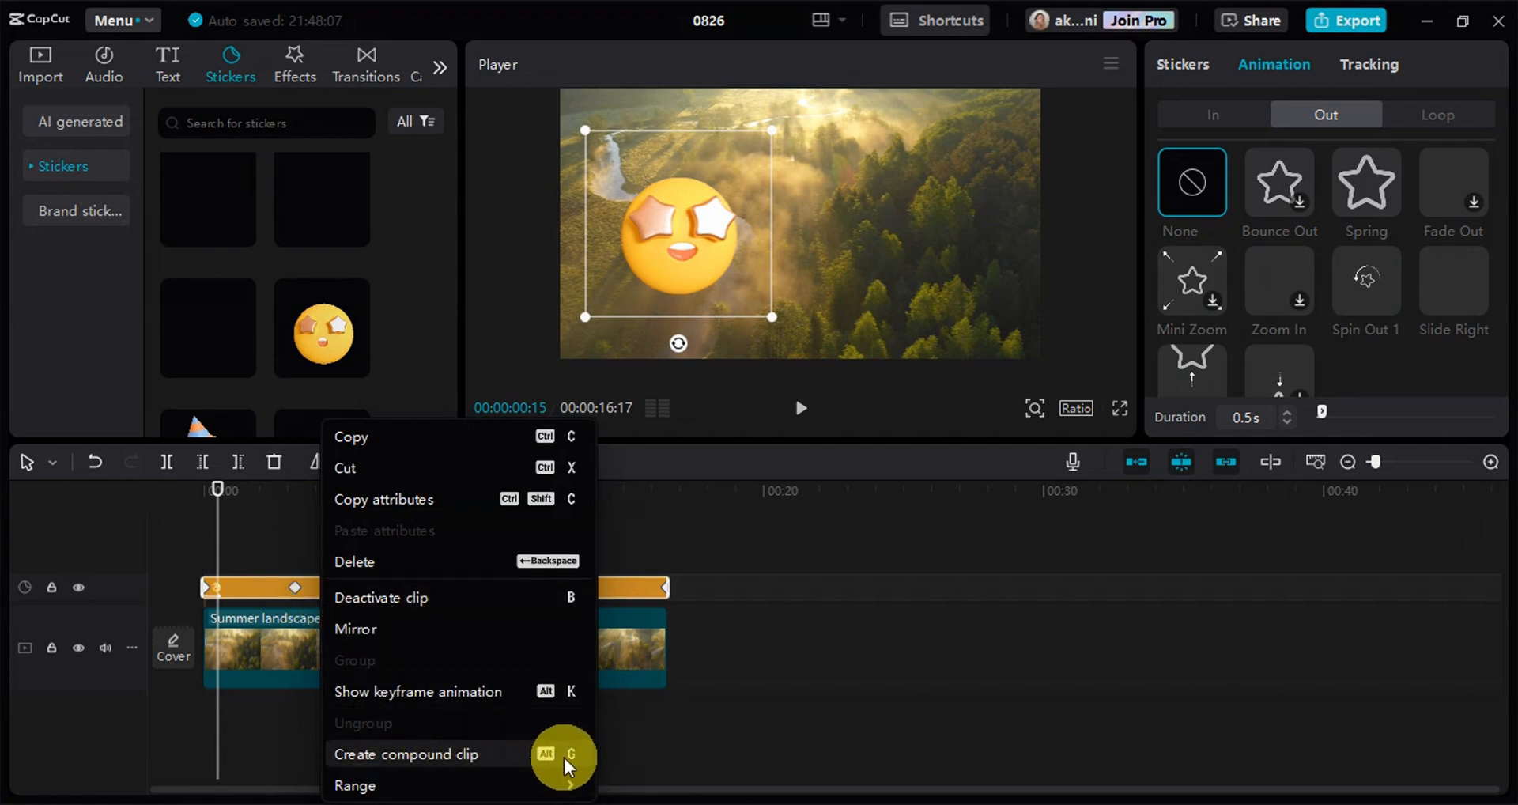
left_click(506, 754)
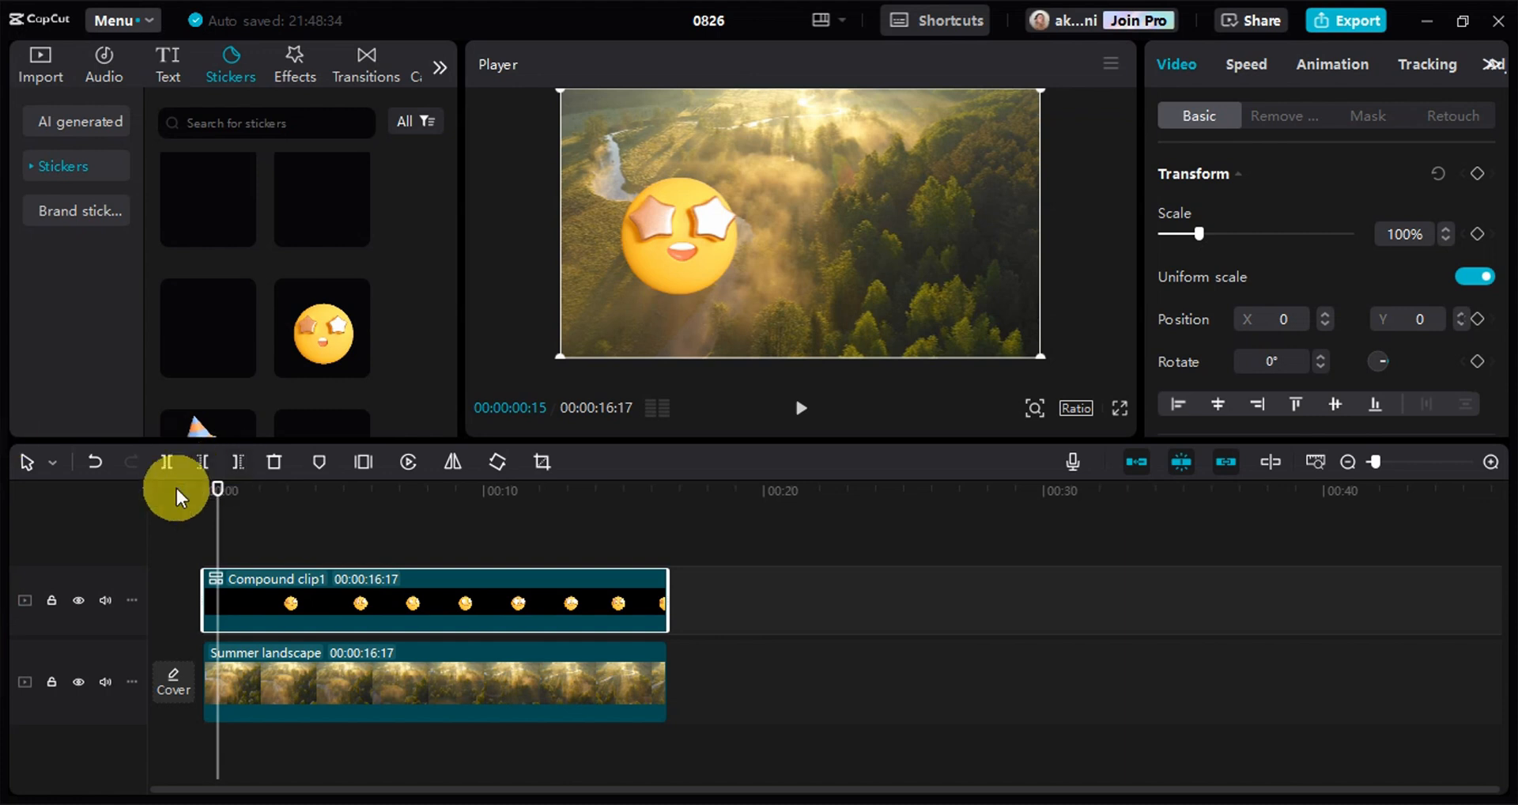
left_click(1317, 62)
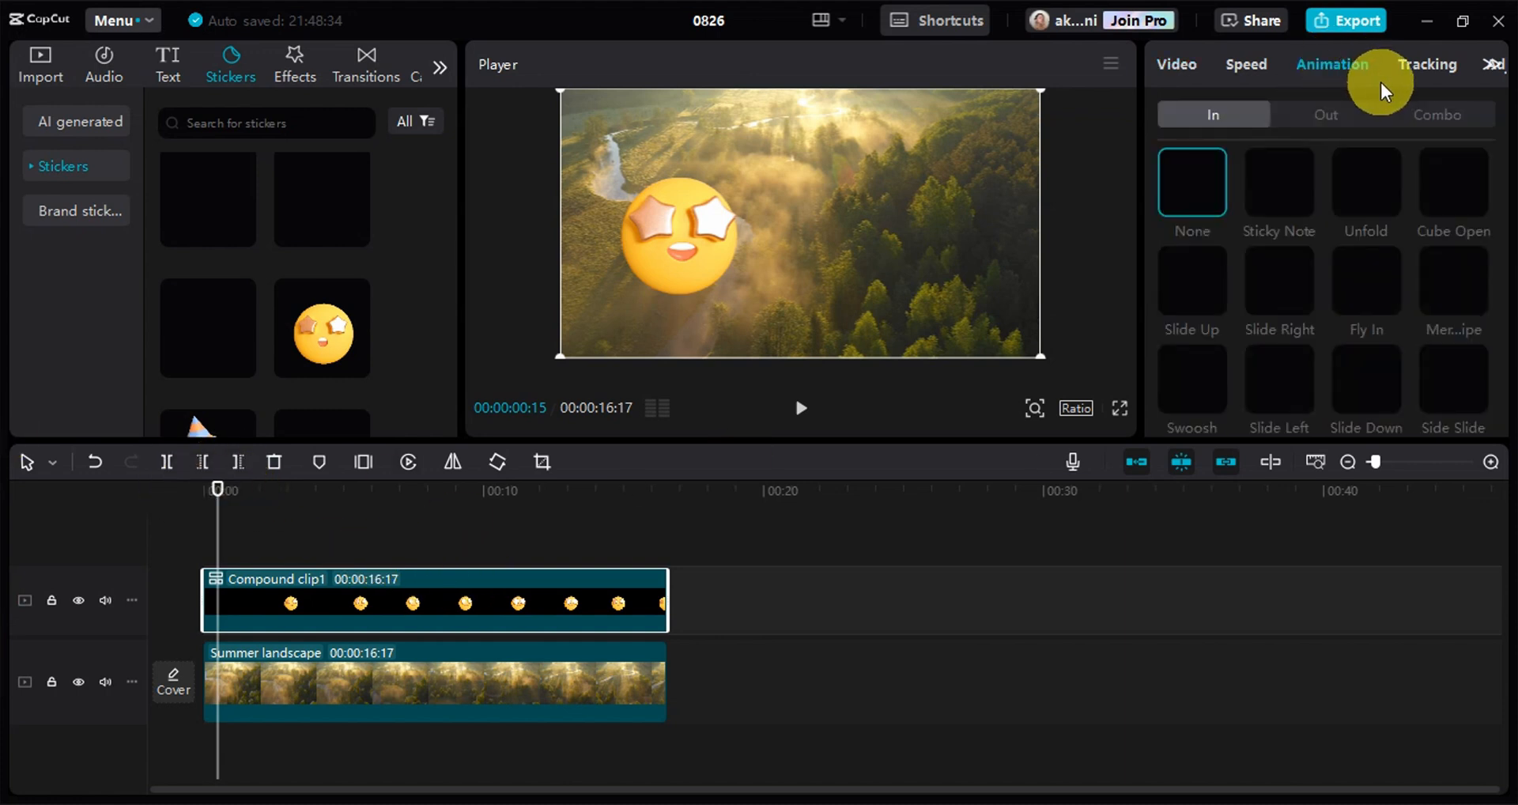
scroll(1307, 250, "down", 5)
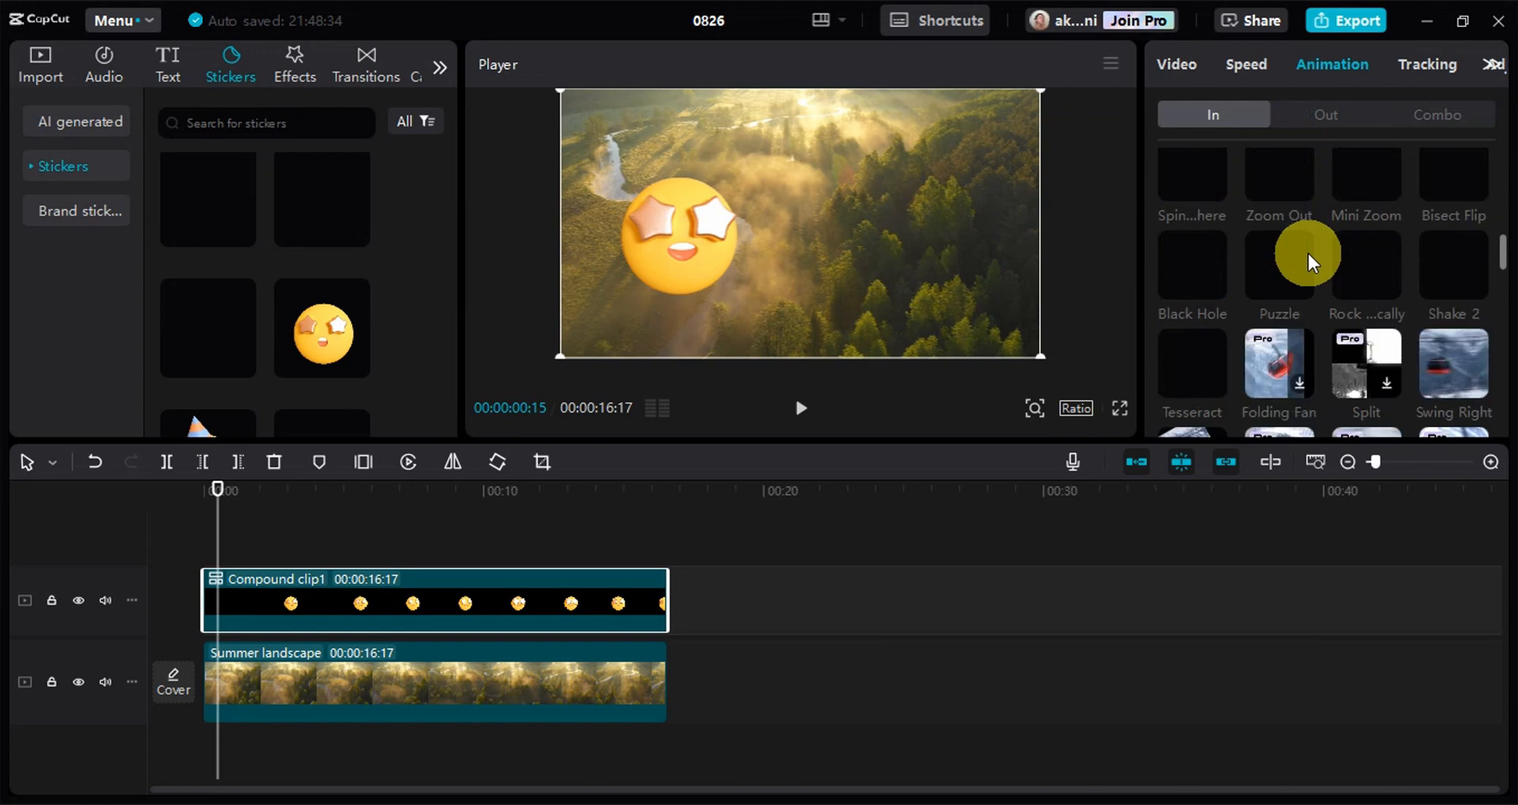
scroll(1360, 310, "up", 5)
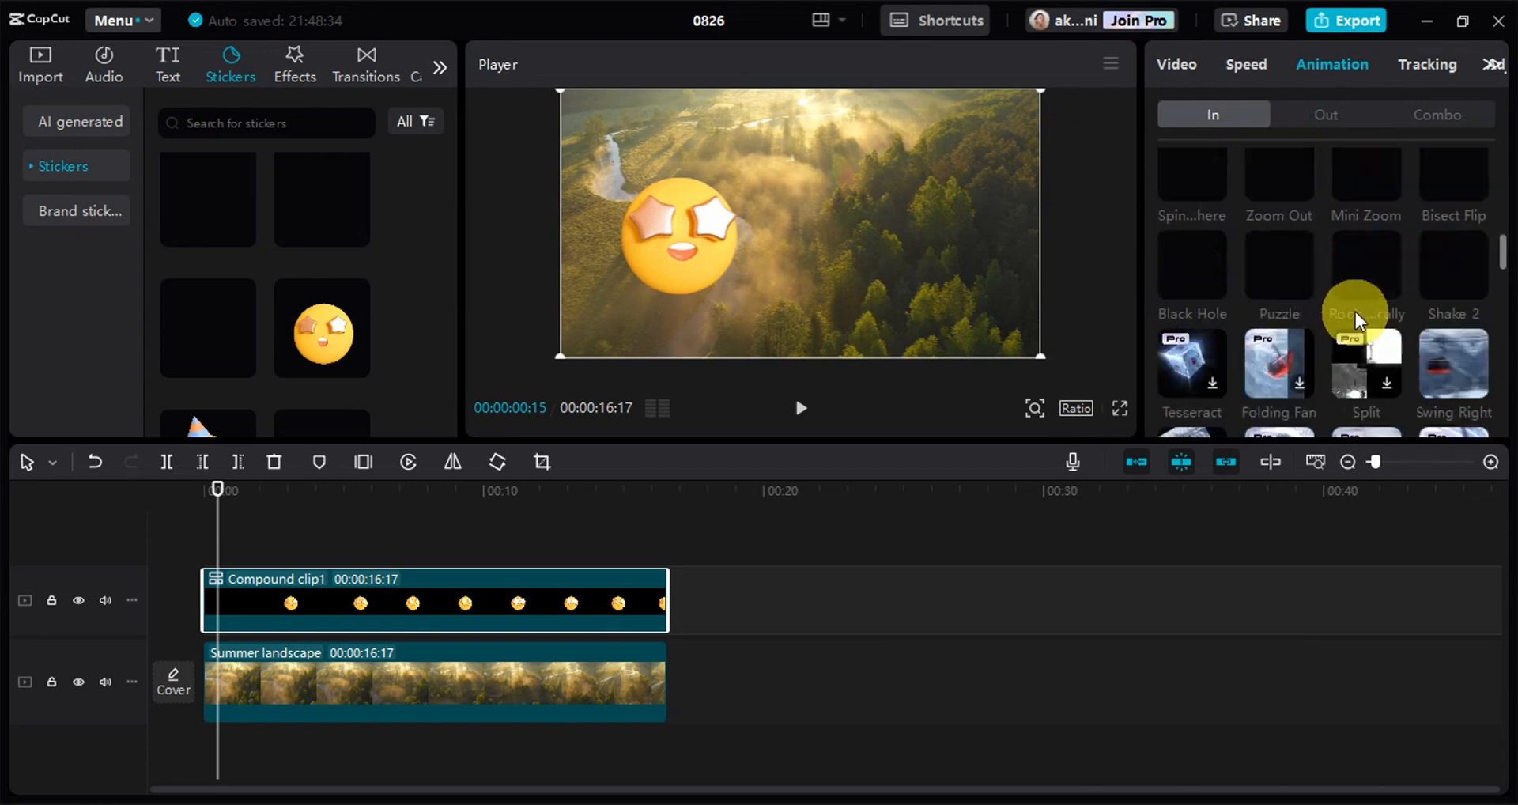
left_click(1323, 115)
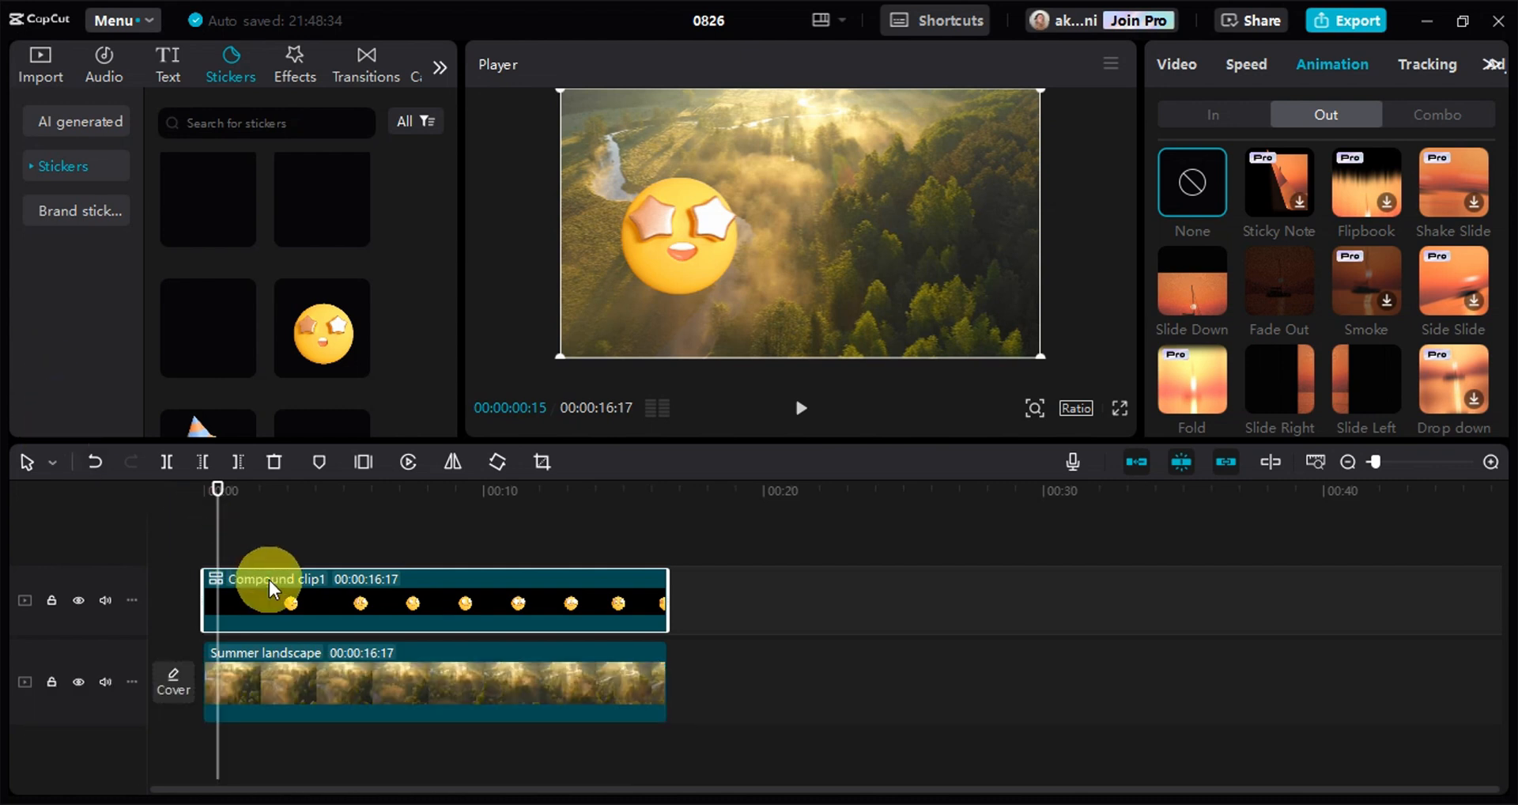
- Delete the compound clip and show the media imported from the device
key("Delete")
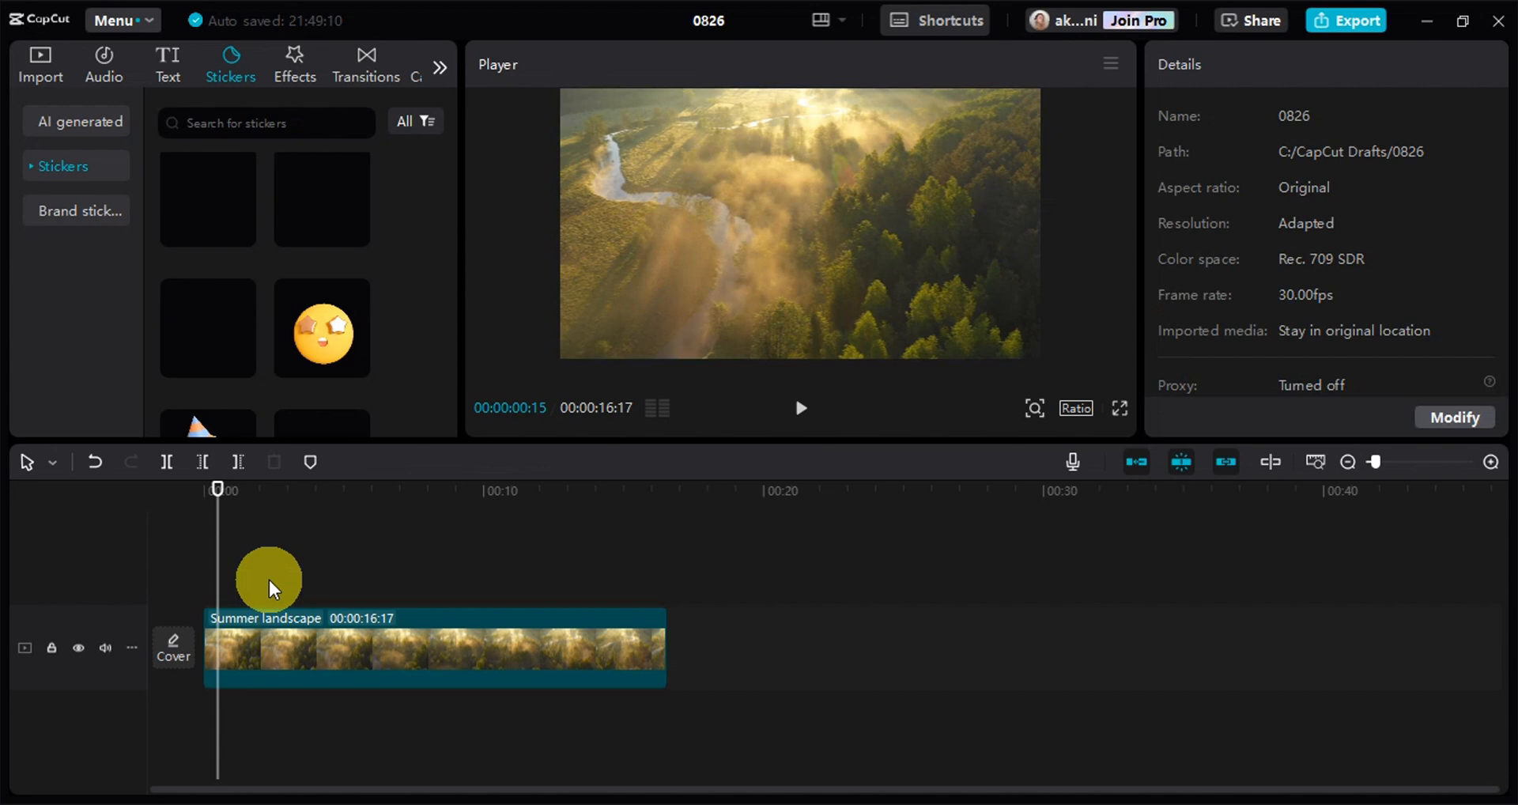
left_click(40, 64)
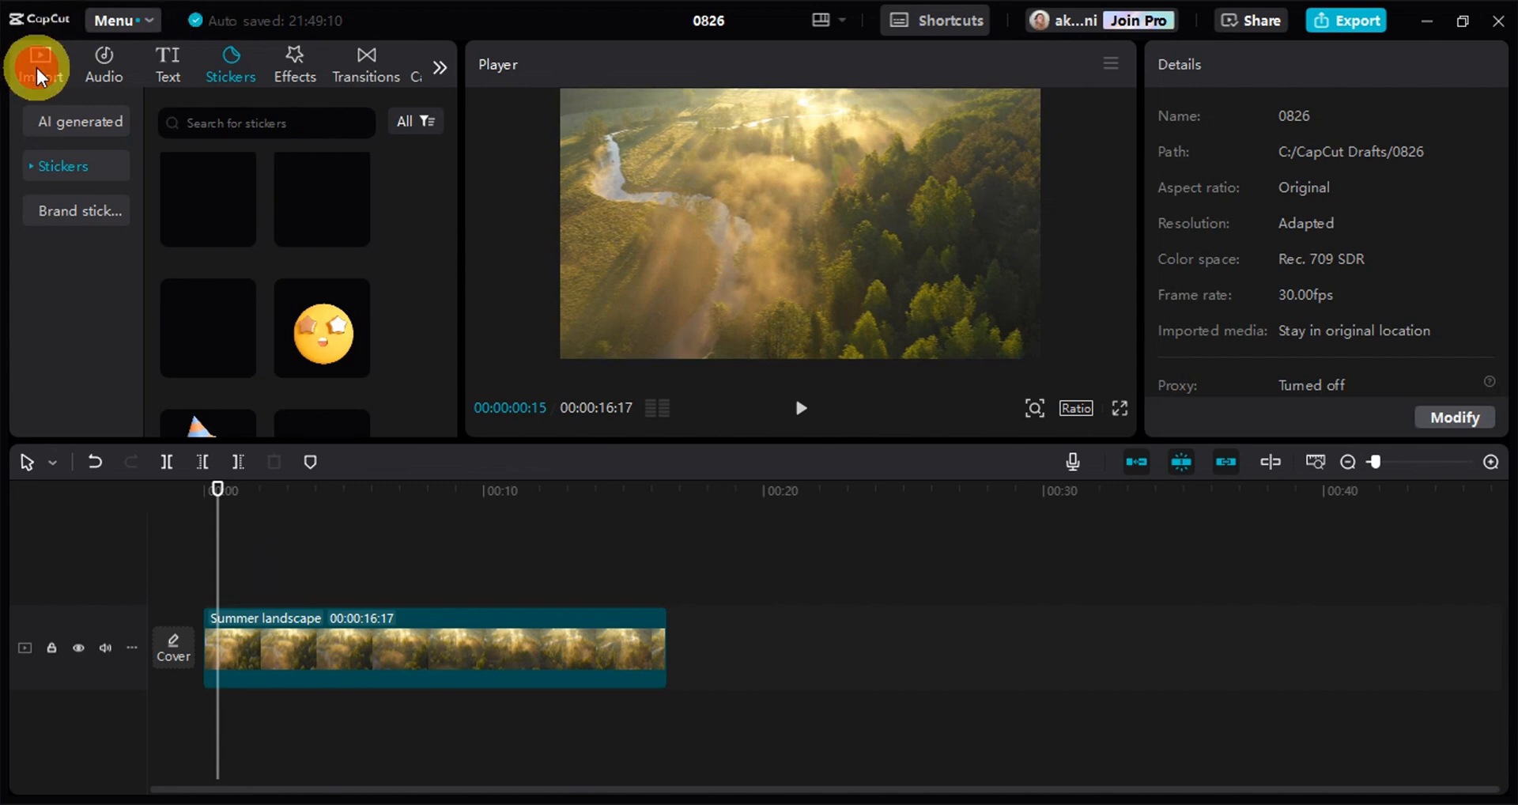
scroll(95, 178, "up", 2)
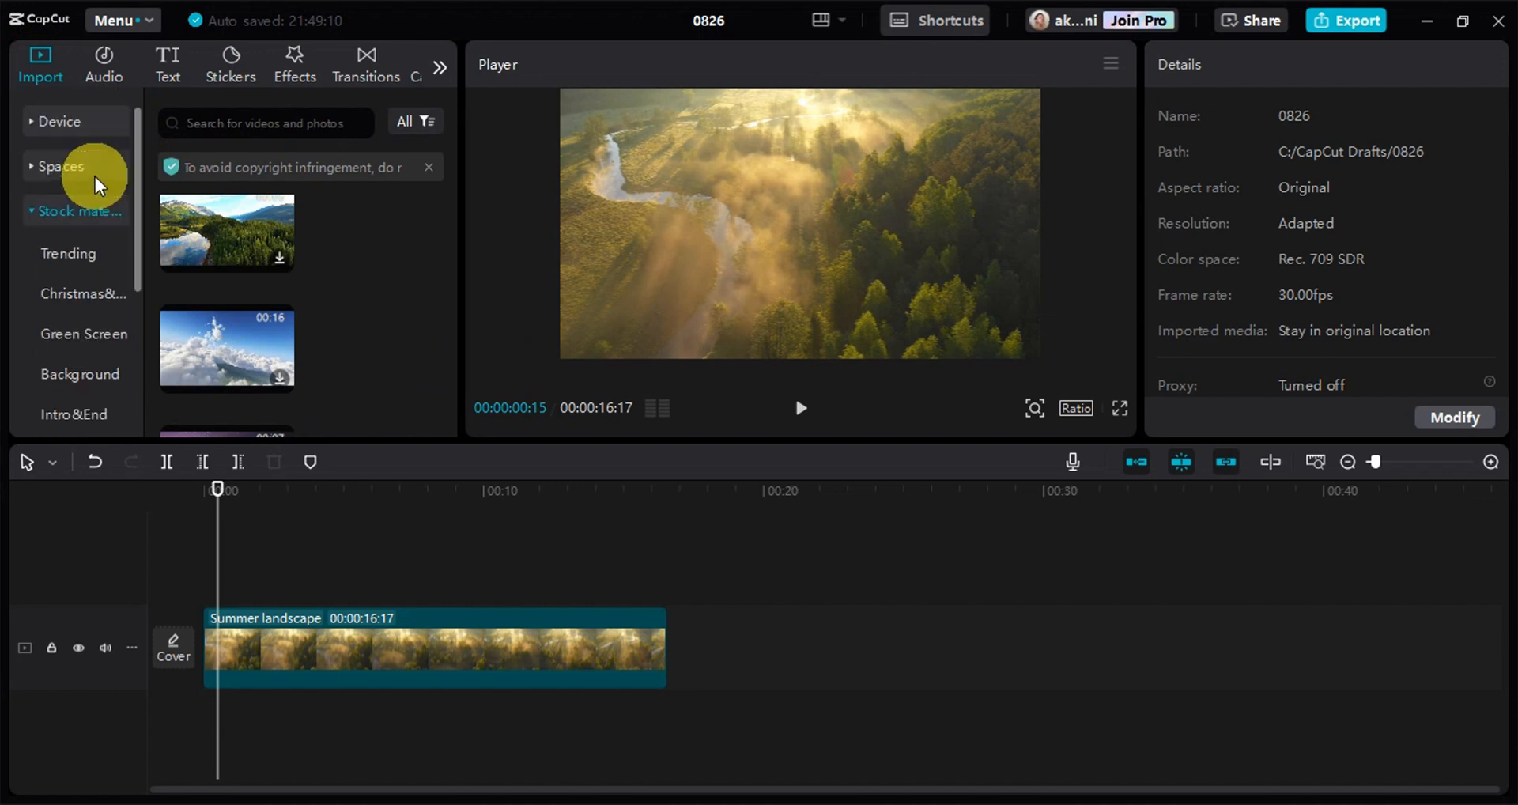
left_click(63, 122)
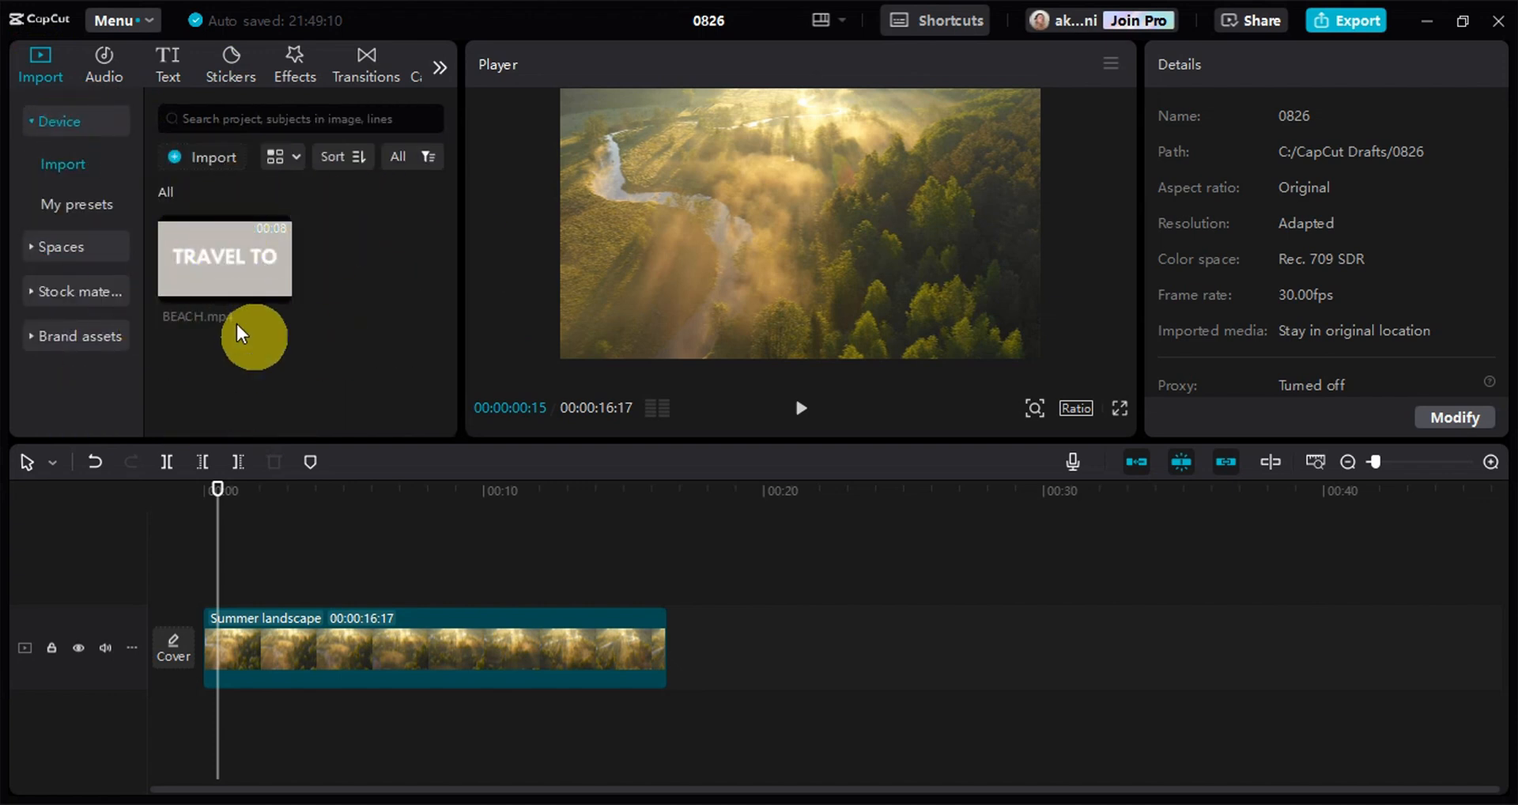
- Add the "Vlog/Tropical house/Bright and refreshing" music track at the timeline's start and trim it to the video clip's end
left_click(117, 61)
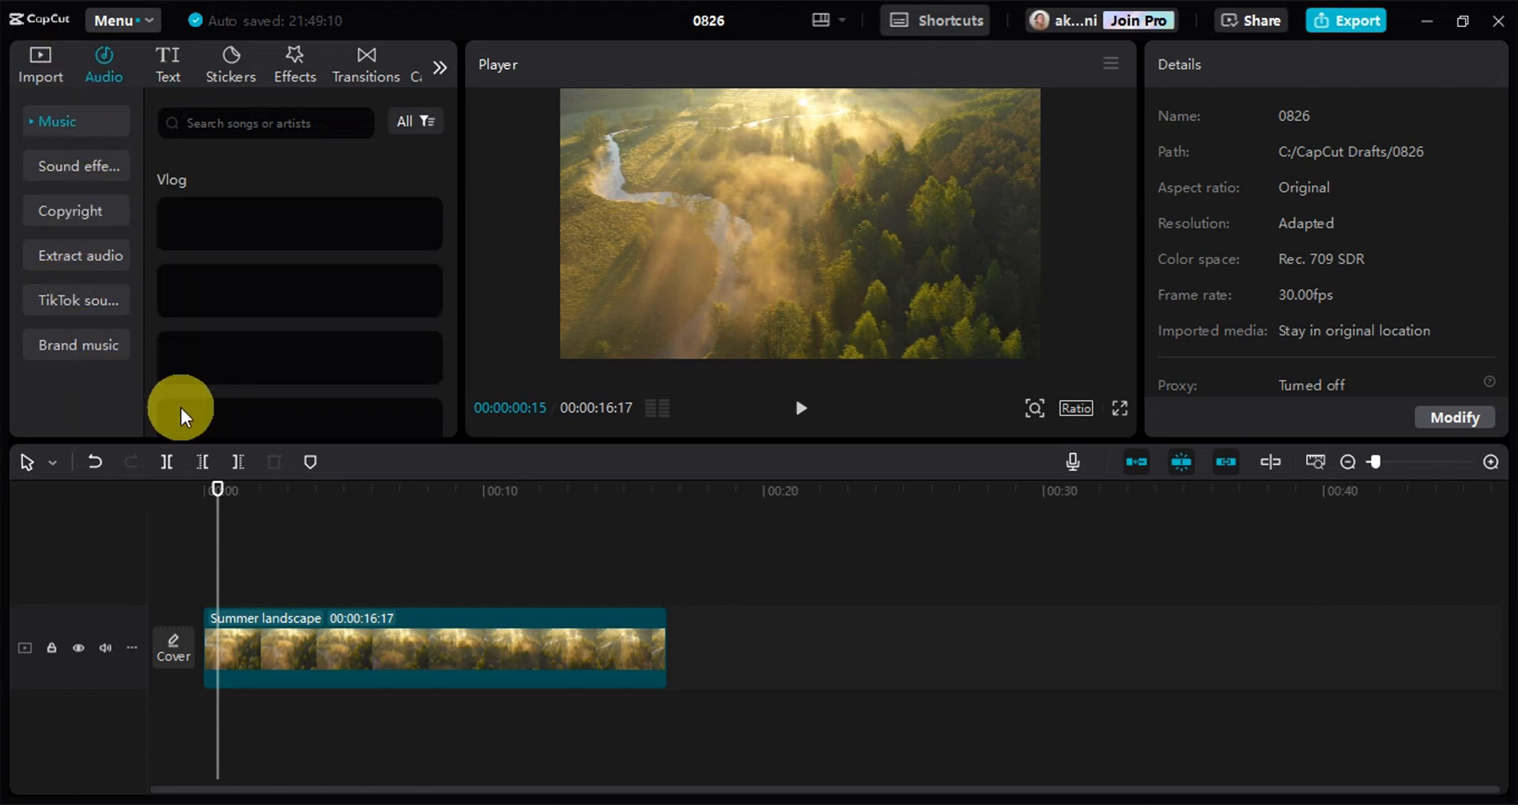
scroll(298, 349, "down", 5)
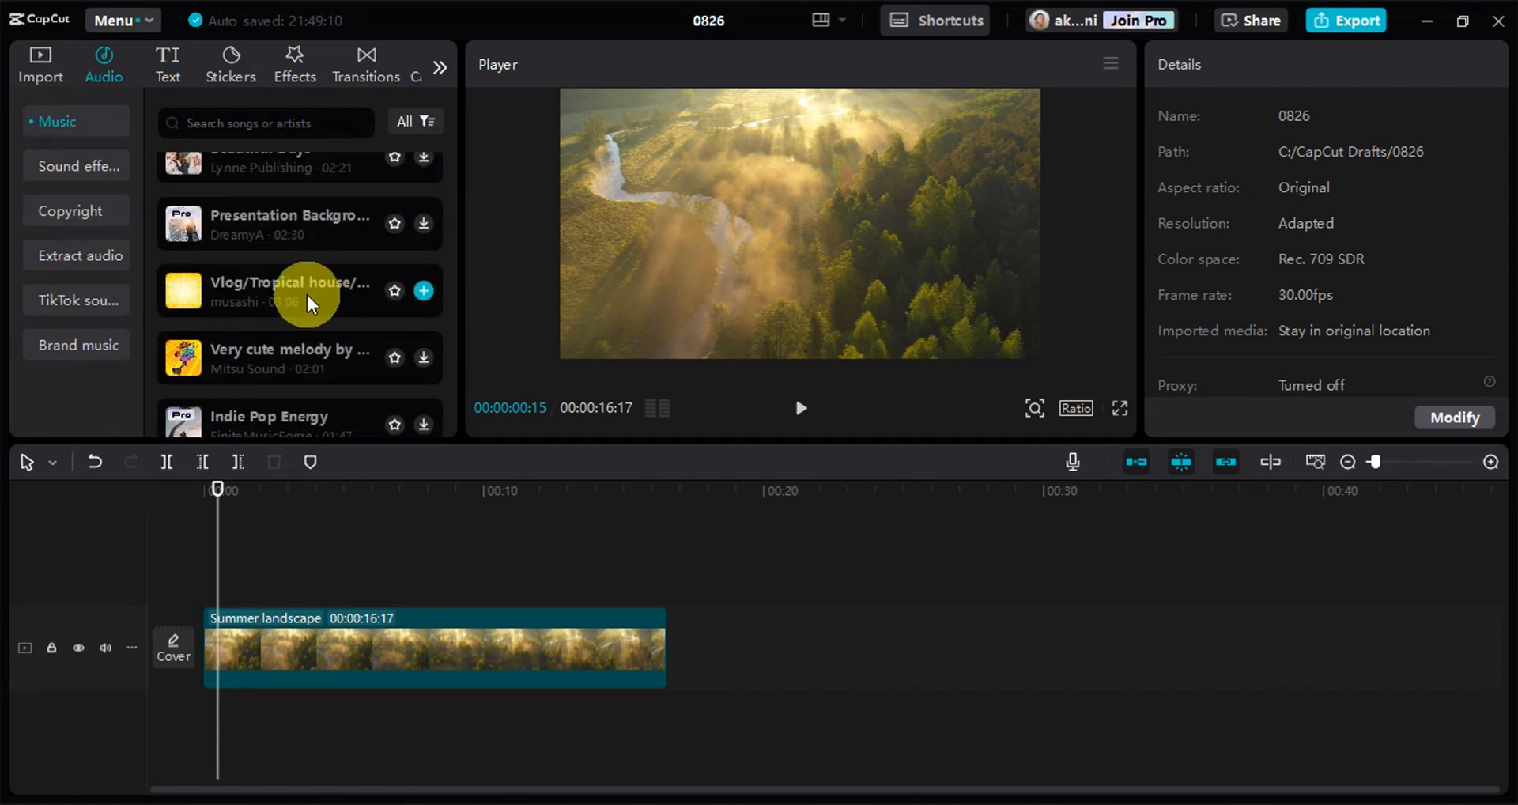
left_click(422, 293)
left_click(331, 699)
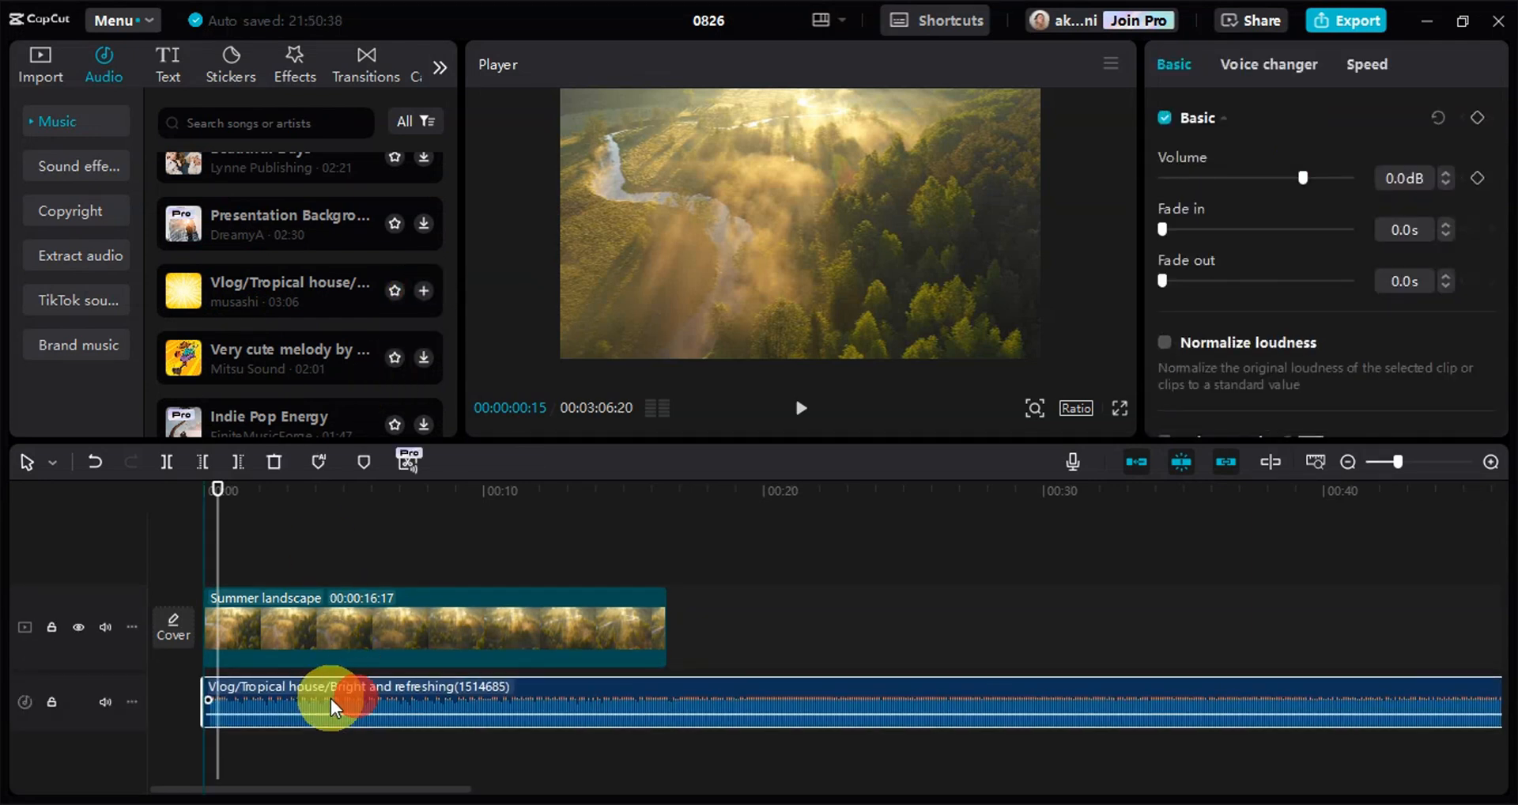
left_click(674, 495)
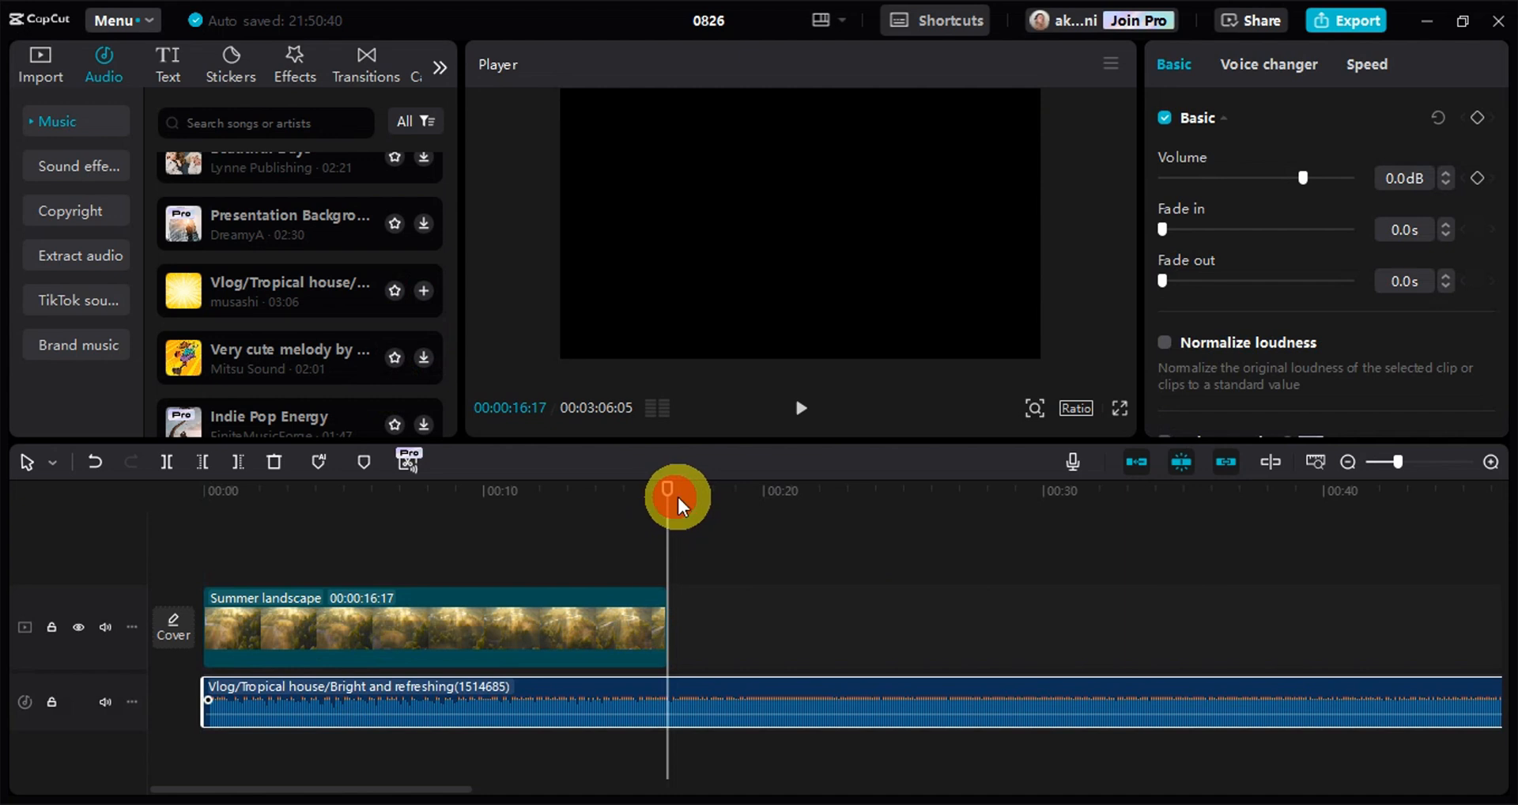
left_click(238, 462)
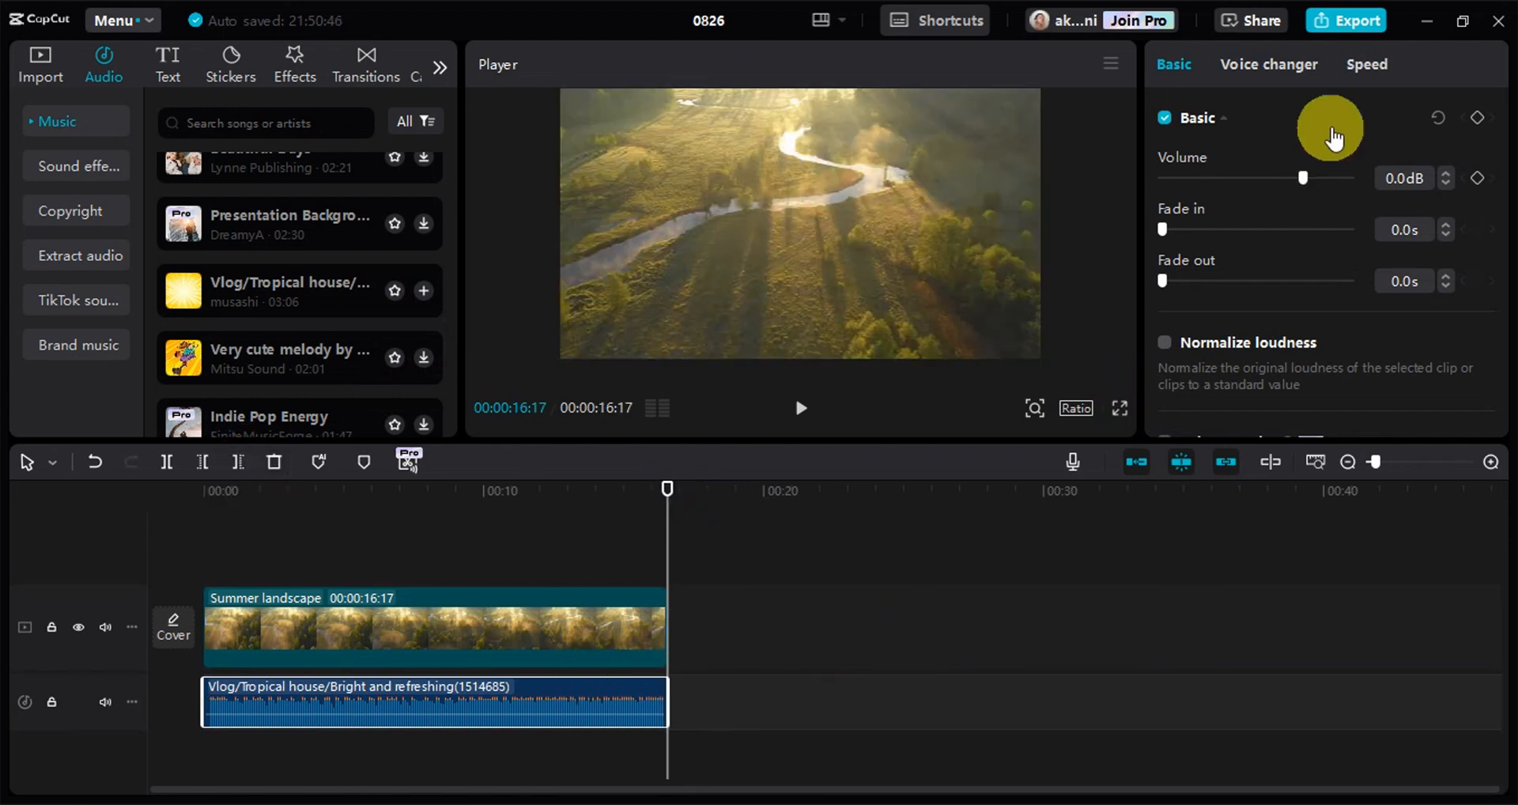
- Set the music track's volume to -20.0 dB and add a Volume keyframe at 00:00:02:24
left_click(1222, 178)
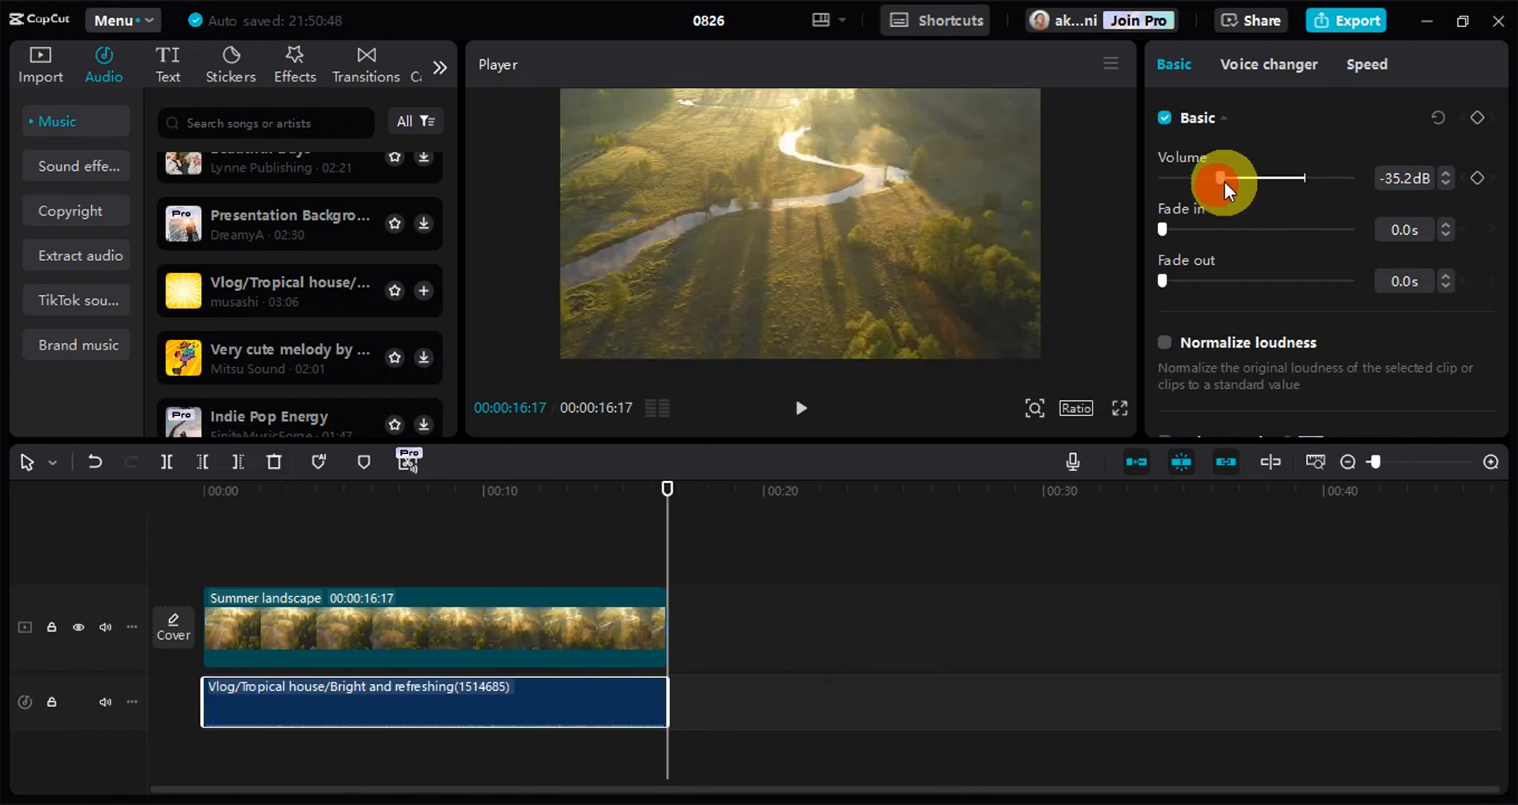
left_click(1305, 178)
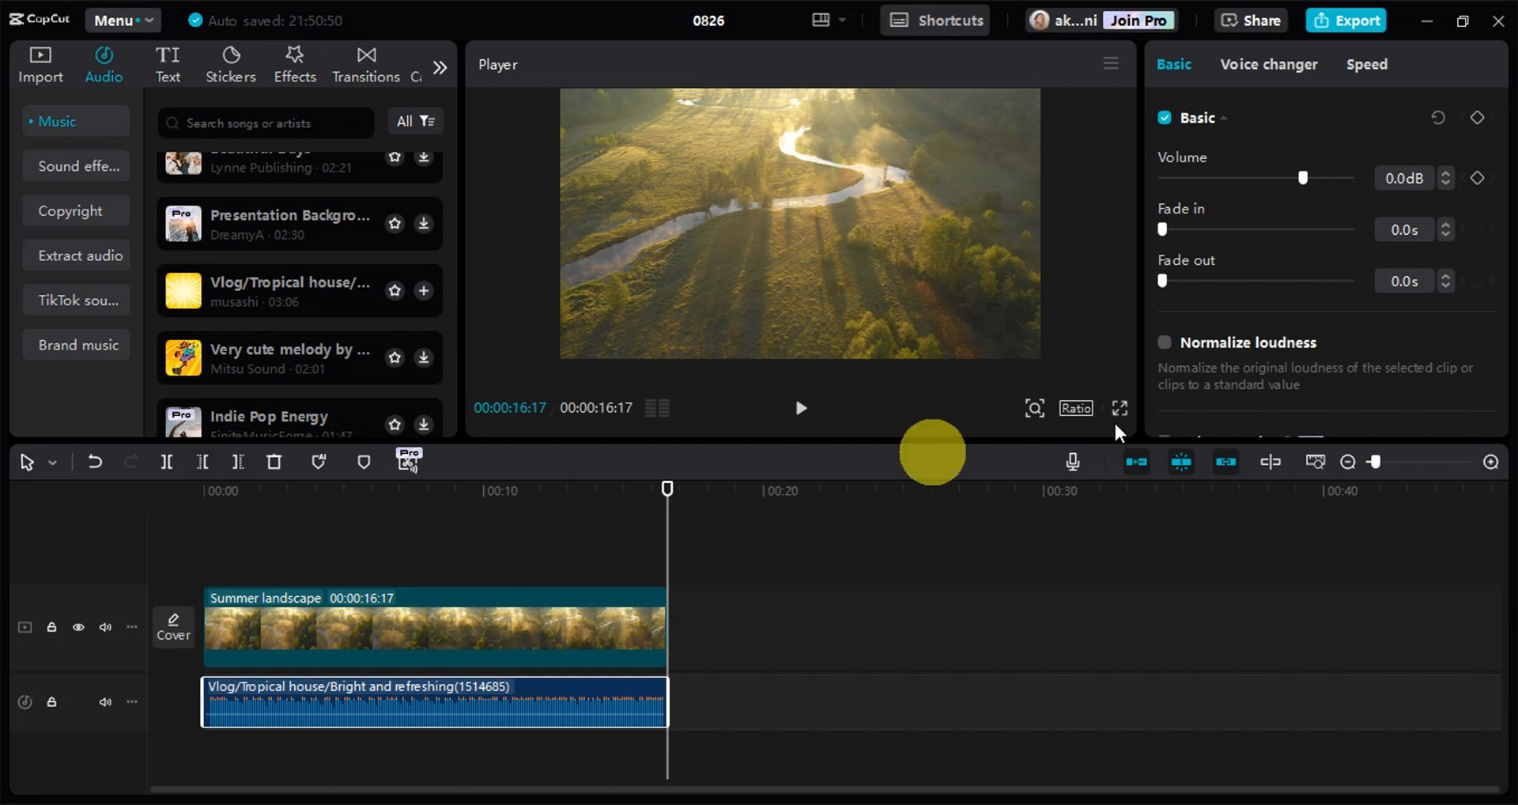
left_click(1255, 178)
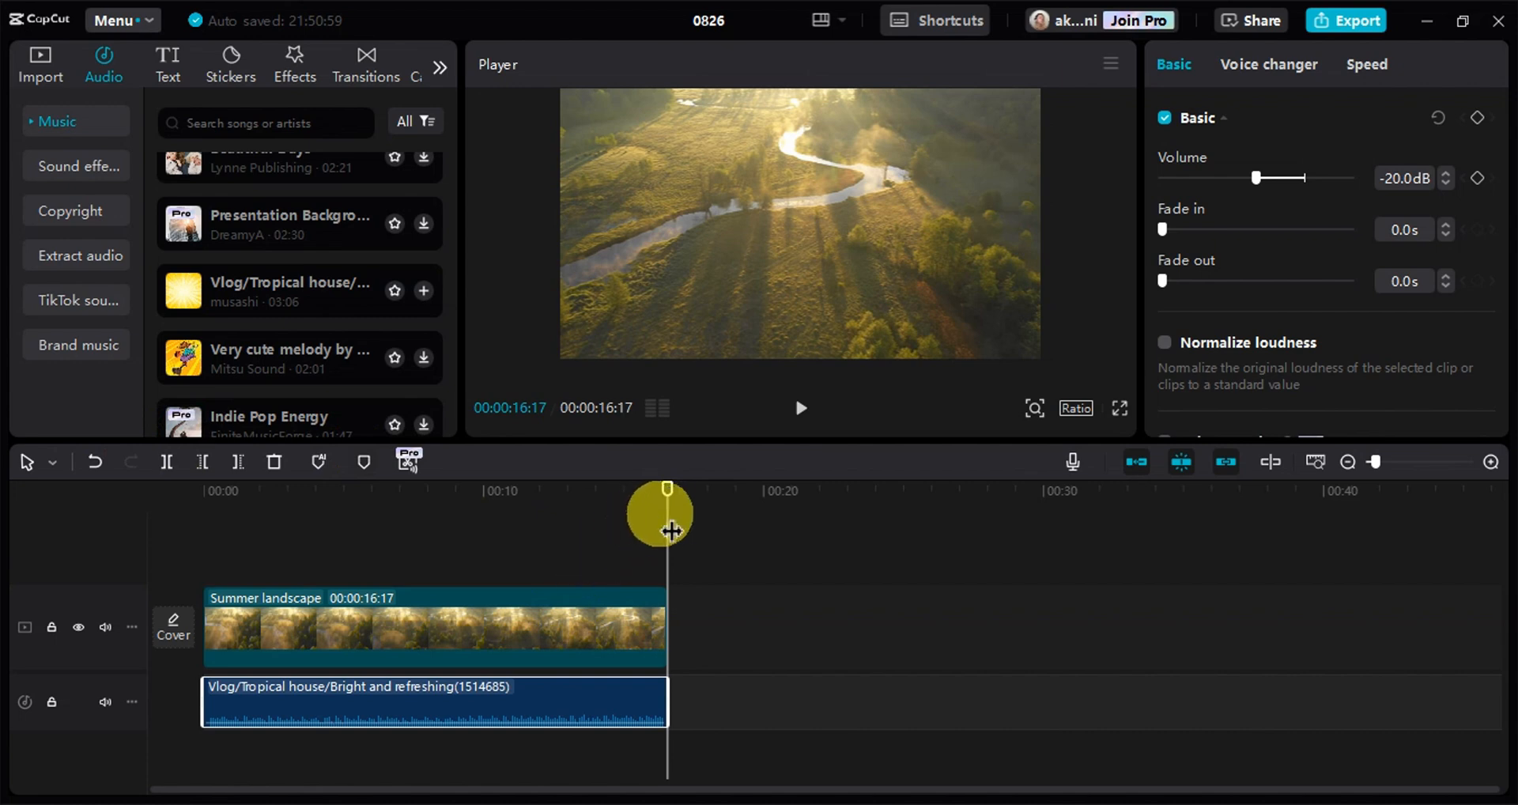
left_click_drag(667, 513, 288, 553)
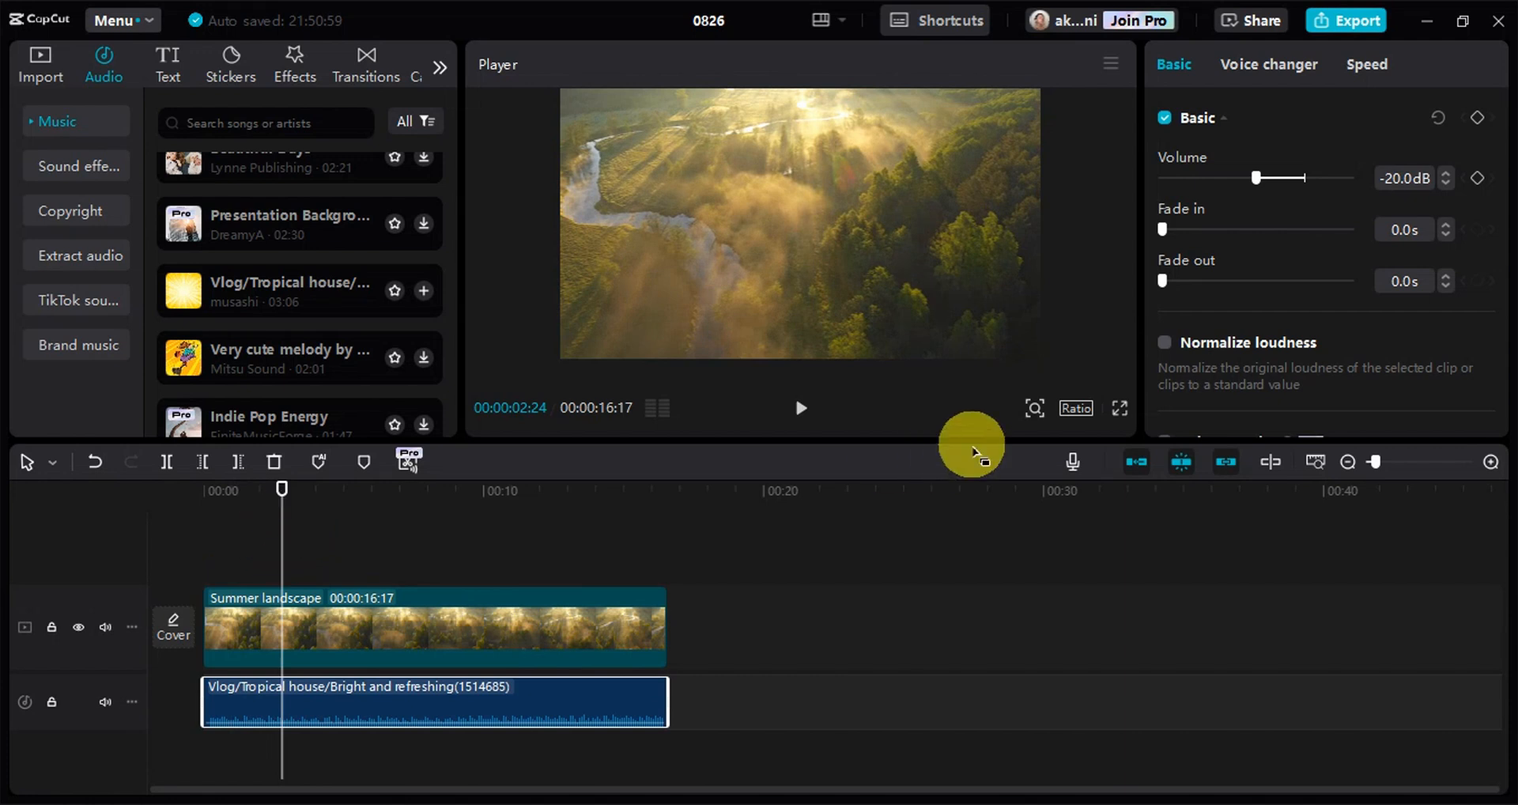
left_click(1476, 177)
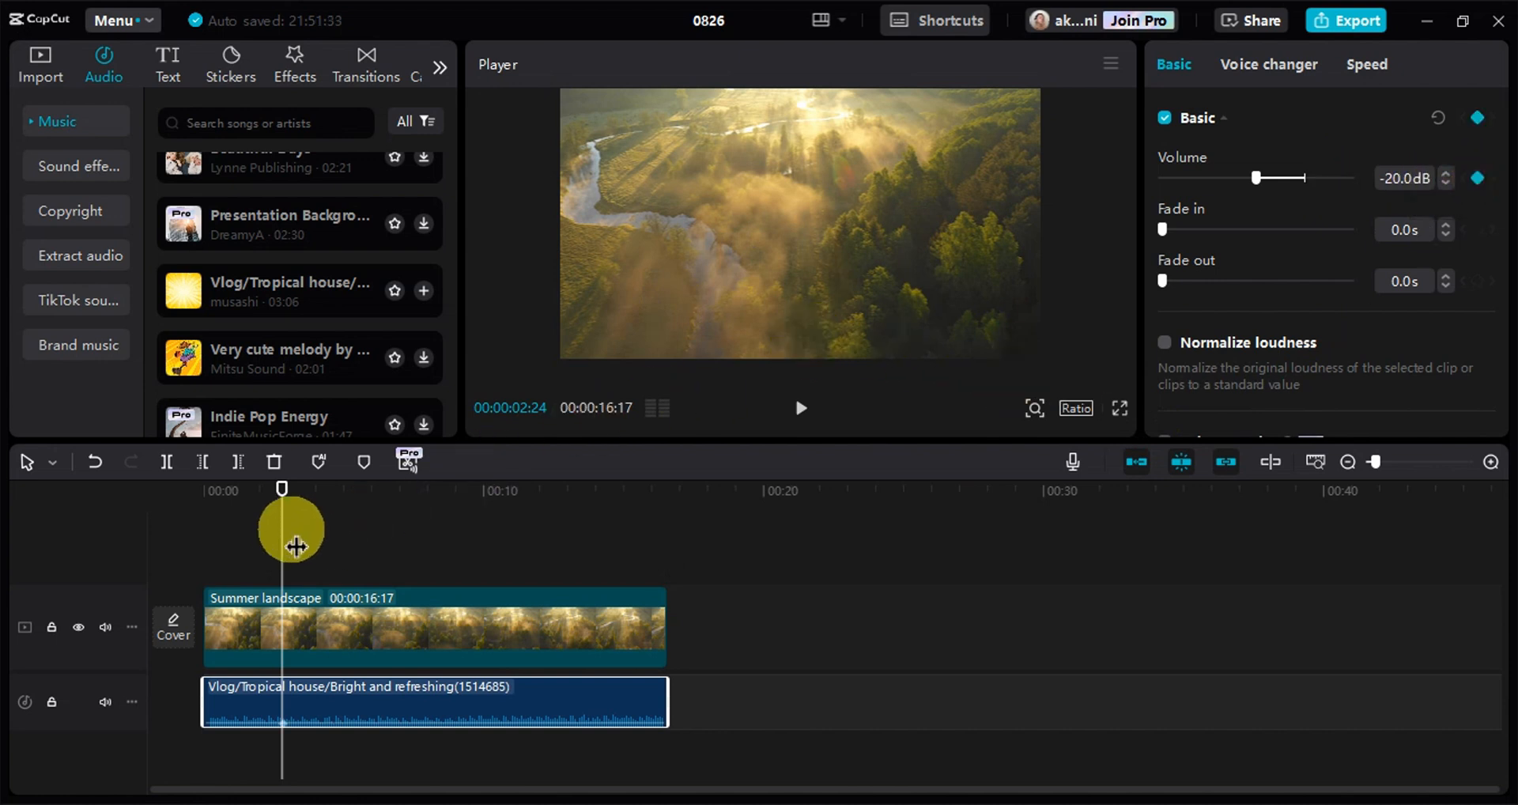
- Add a second Volume keyframe to the music track at 00:00:12:17 and set its volume to -4.3 dB
left_click_drag(291, 529, 558, 565)
left_click(1474, 175)
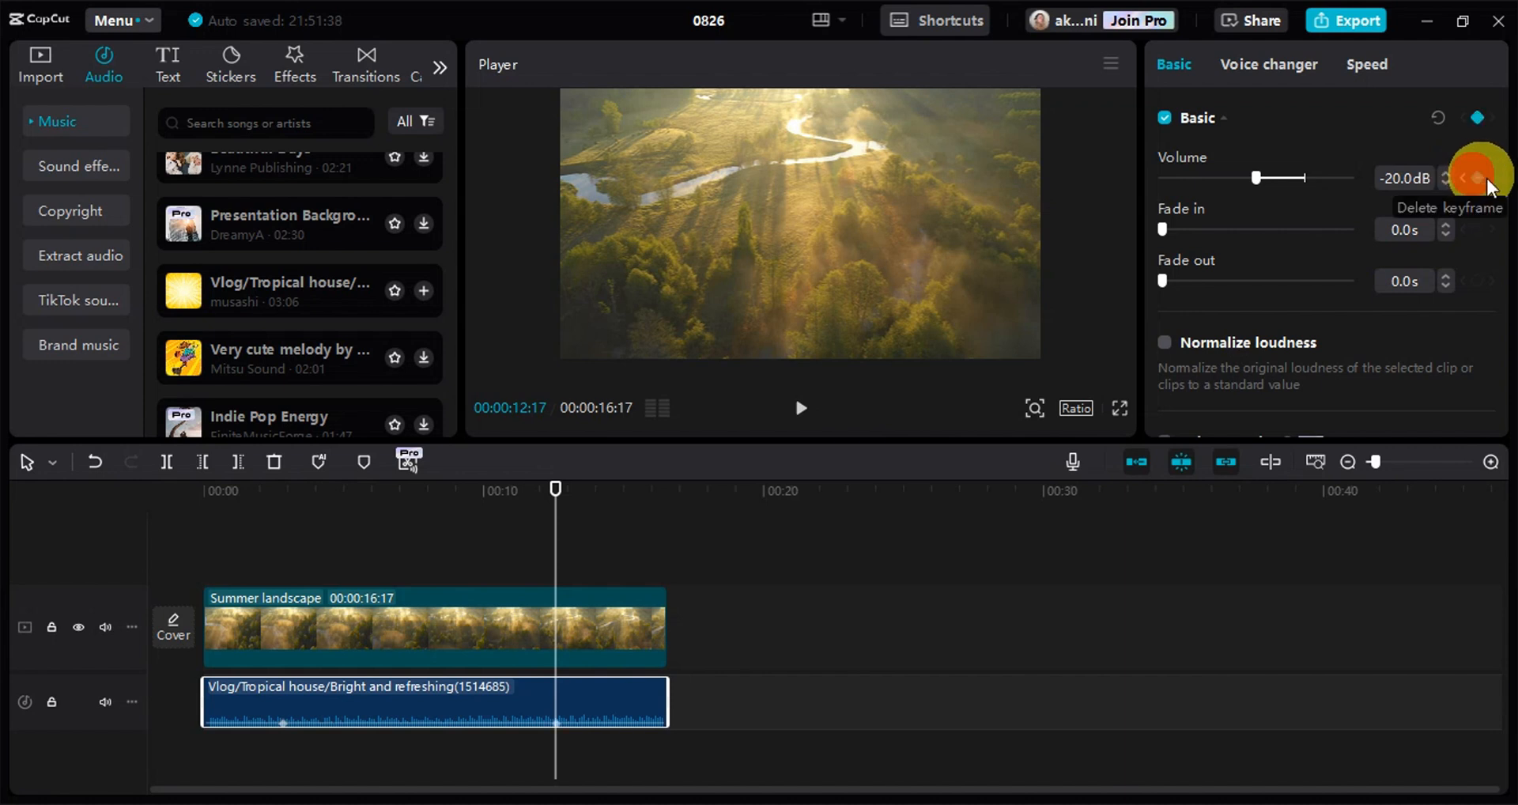
left_click_drag(1259, 178, 1293, 215)
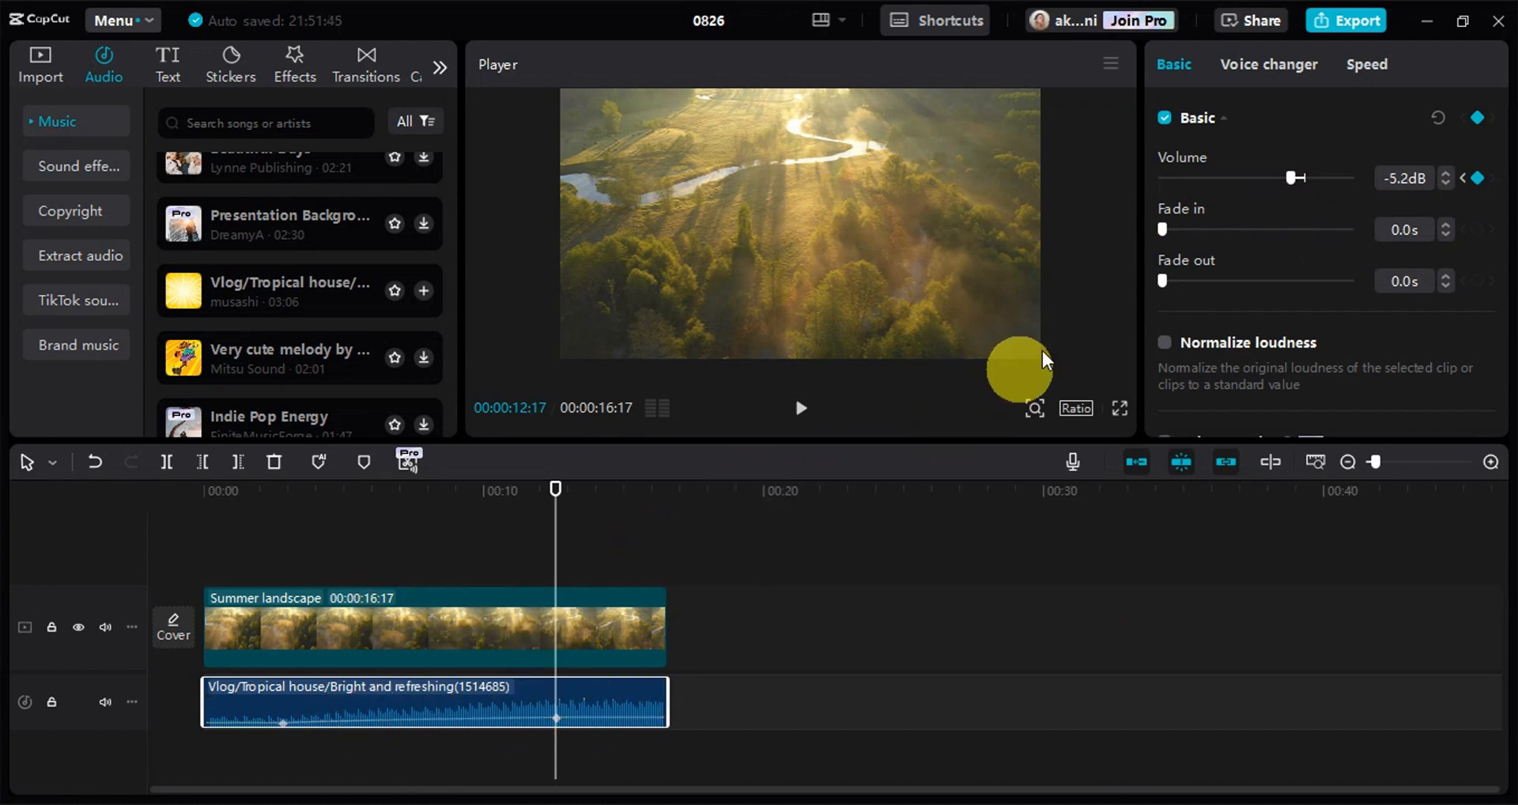
mouse_move(1280, 174)
left_mouse_down()
mouse_move(1230, 181)
mouse_move(1321, 190)
mouse_move(1288, 190)
left_mouse_up()
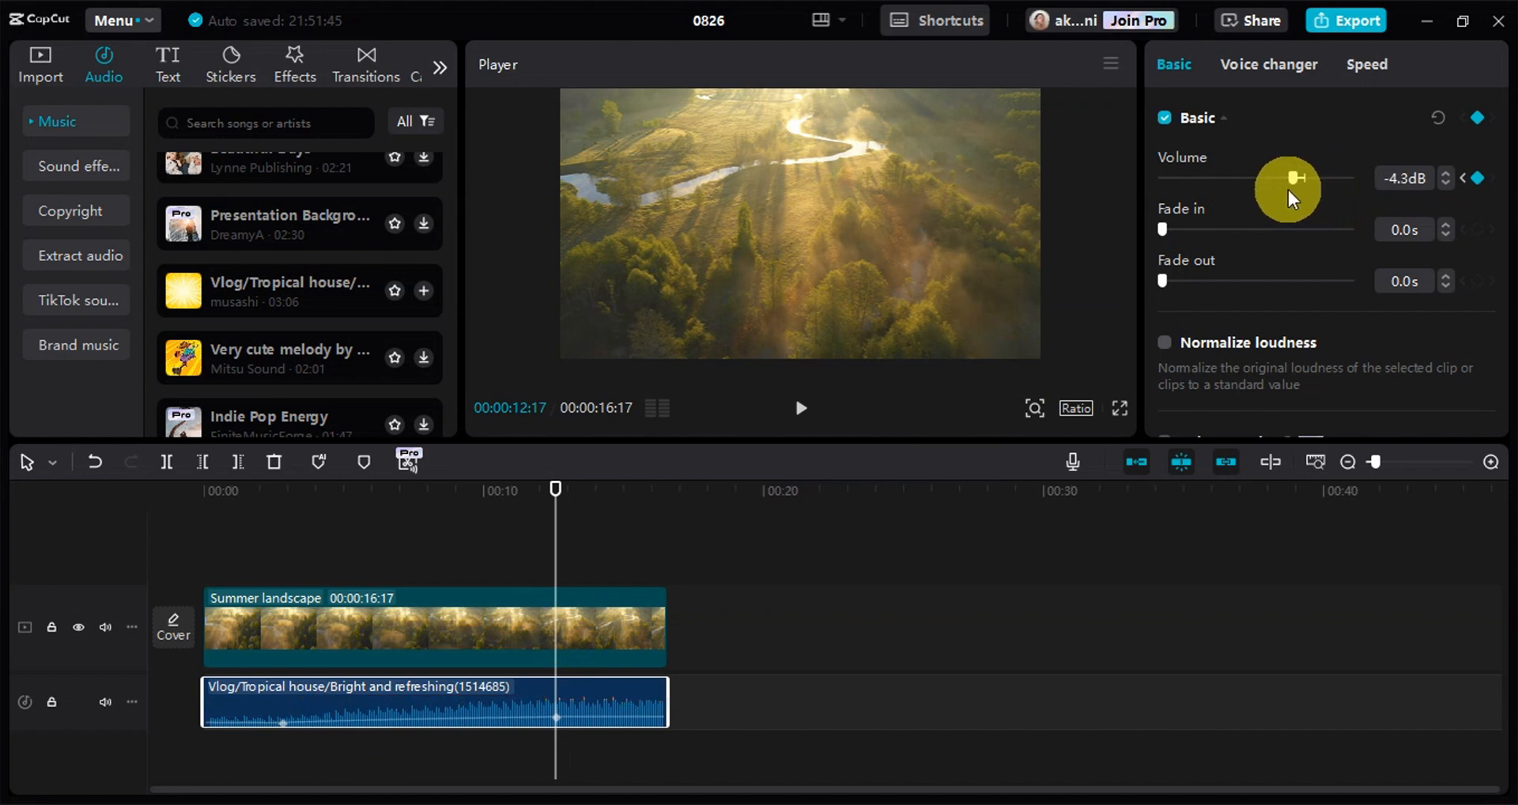
- Add a third Volume keyframe to the music track at 00:00:15:22 and set its volume to -43.8 dB
left_click_drag(567, 534, 644, 544)
left_click(1477, 181)
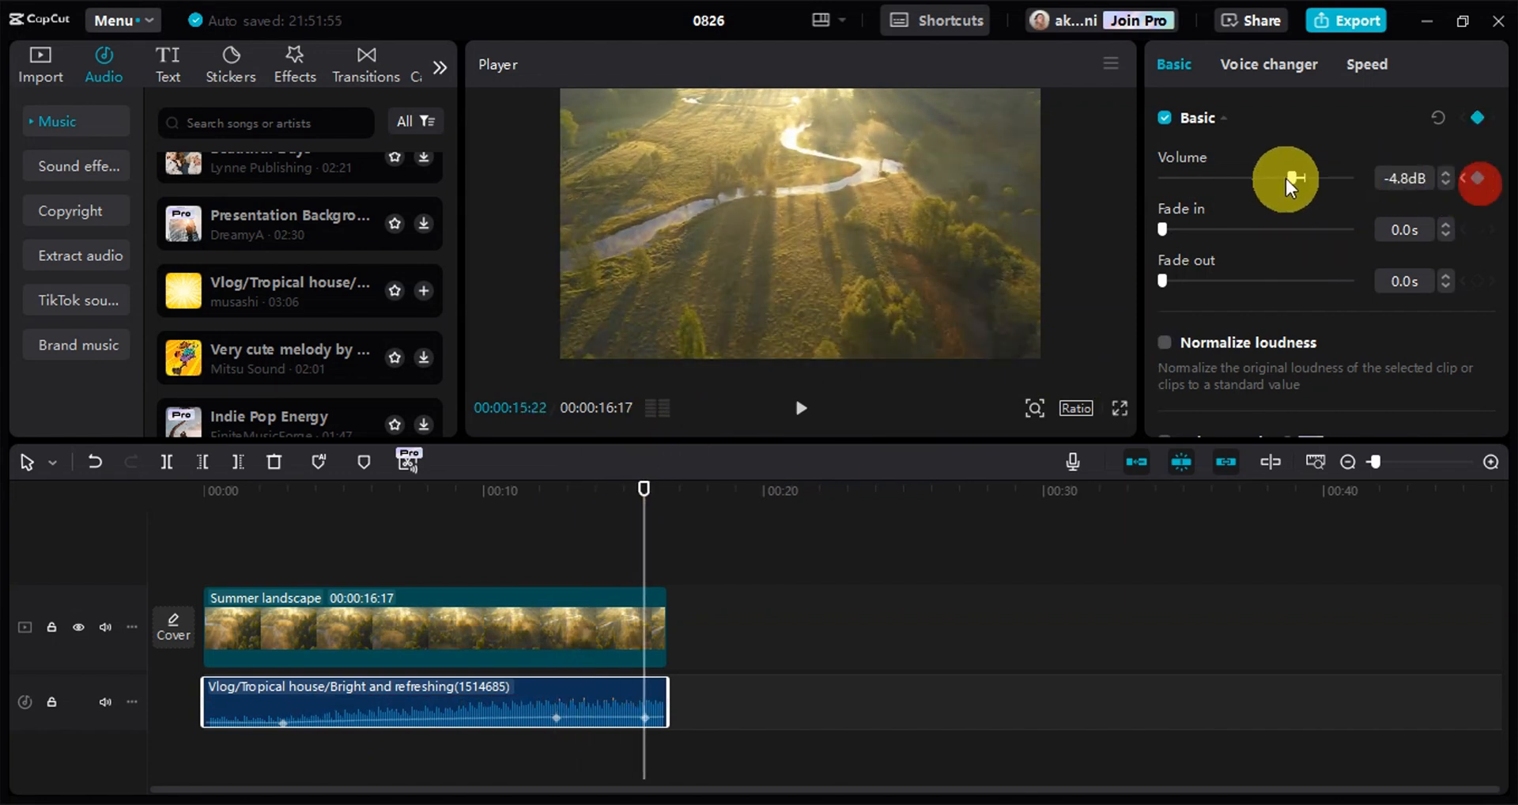
left_click_drag(1286, 178, 1201, 223)
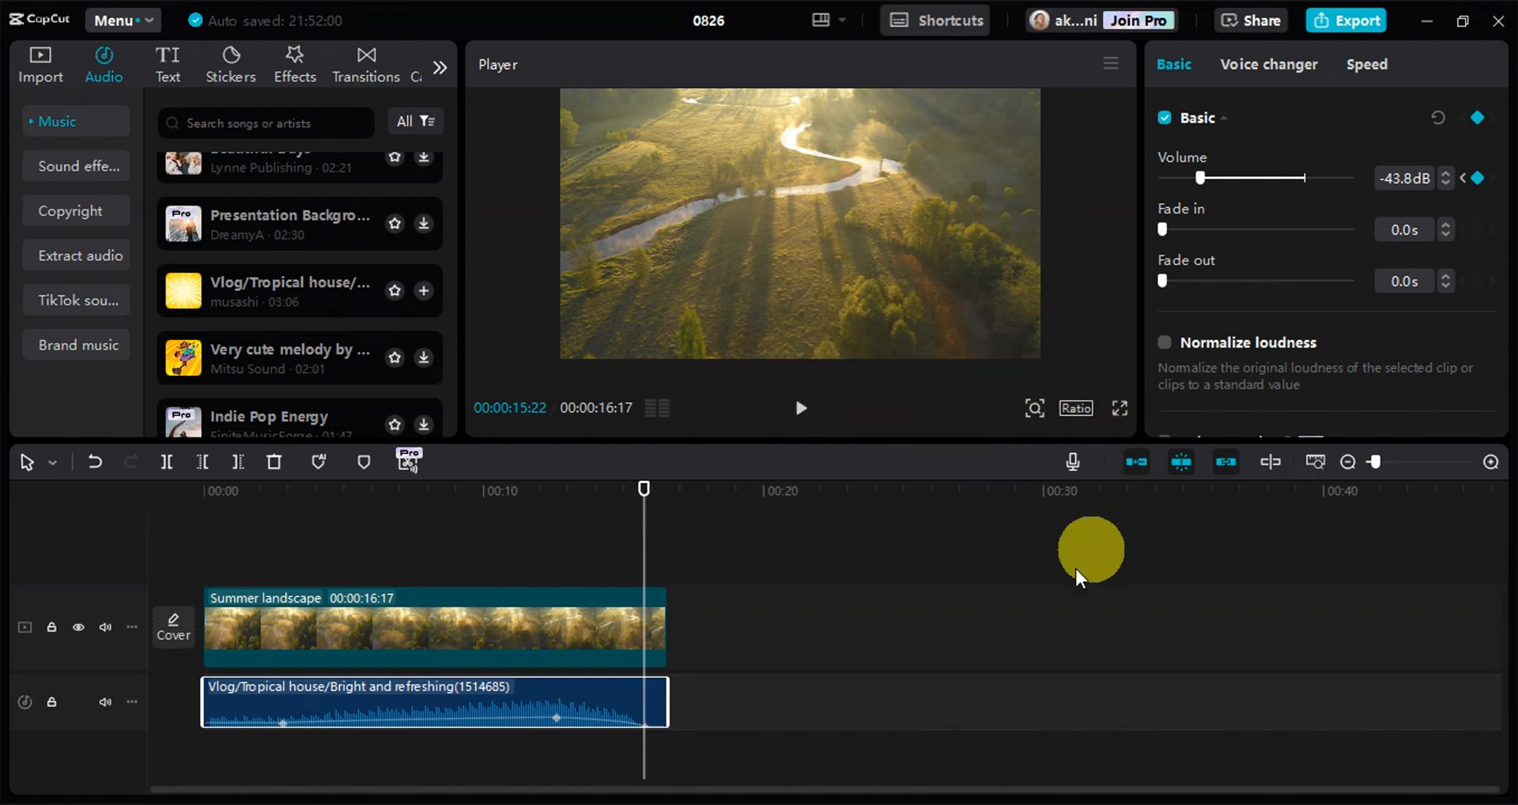
- Deselect the music track and return the playhead to the start of the timeline at 00:00:00:00
left_click(630, 544)
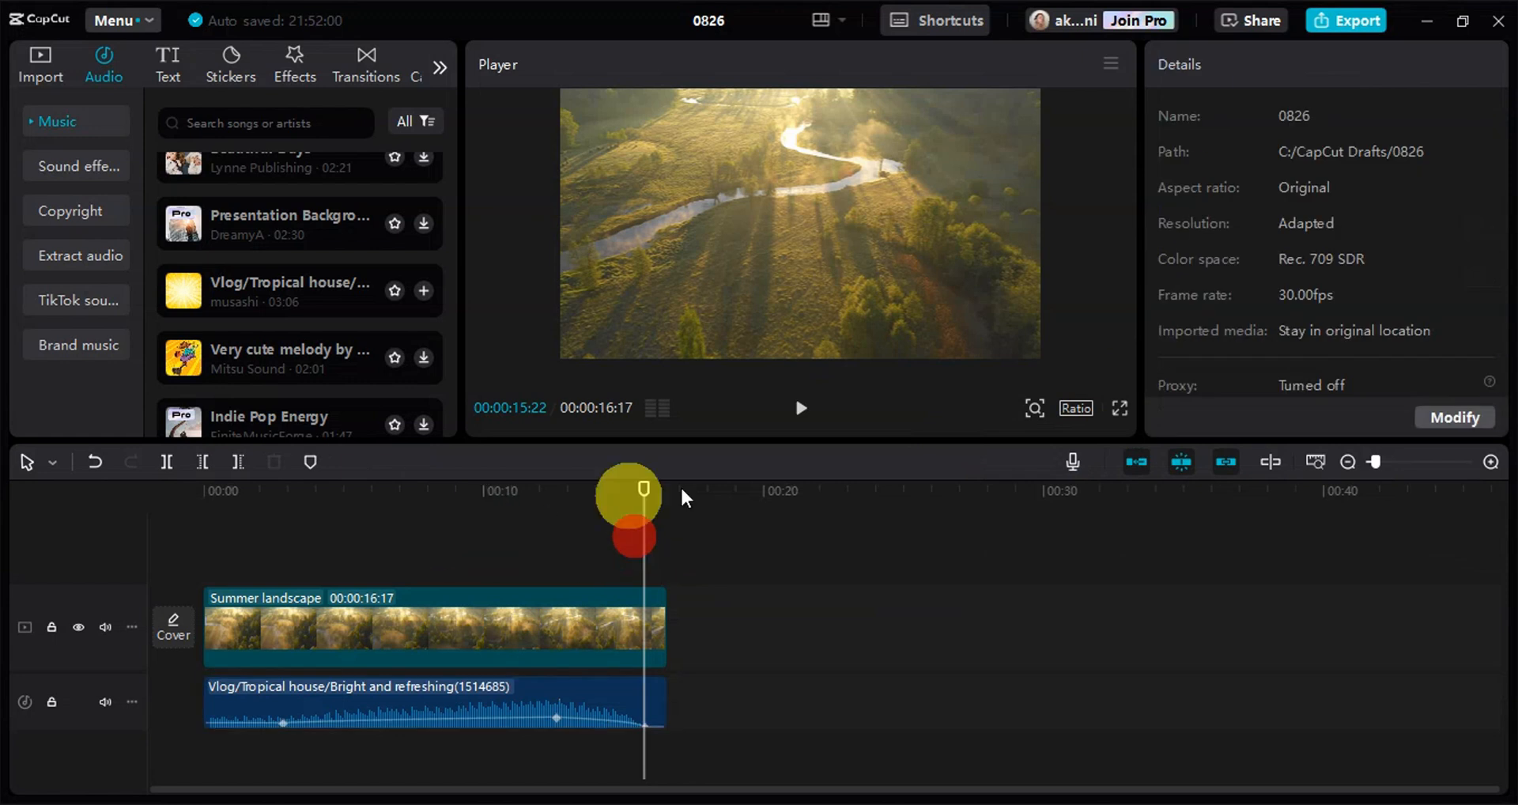
left_click_drag(645, 488, 623, 488)
left_click(166, 502)
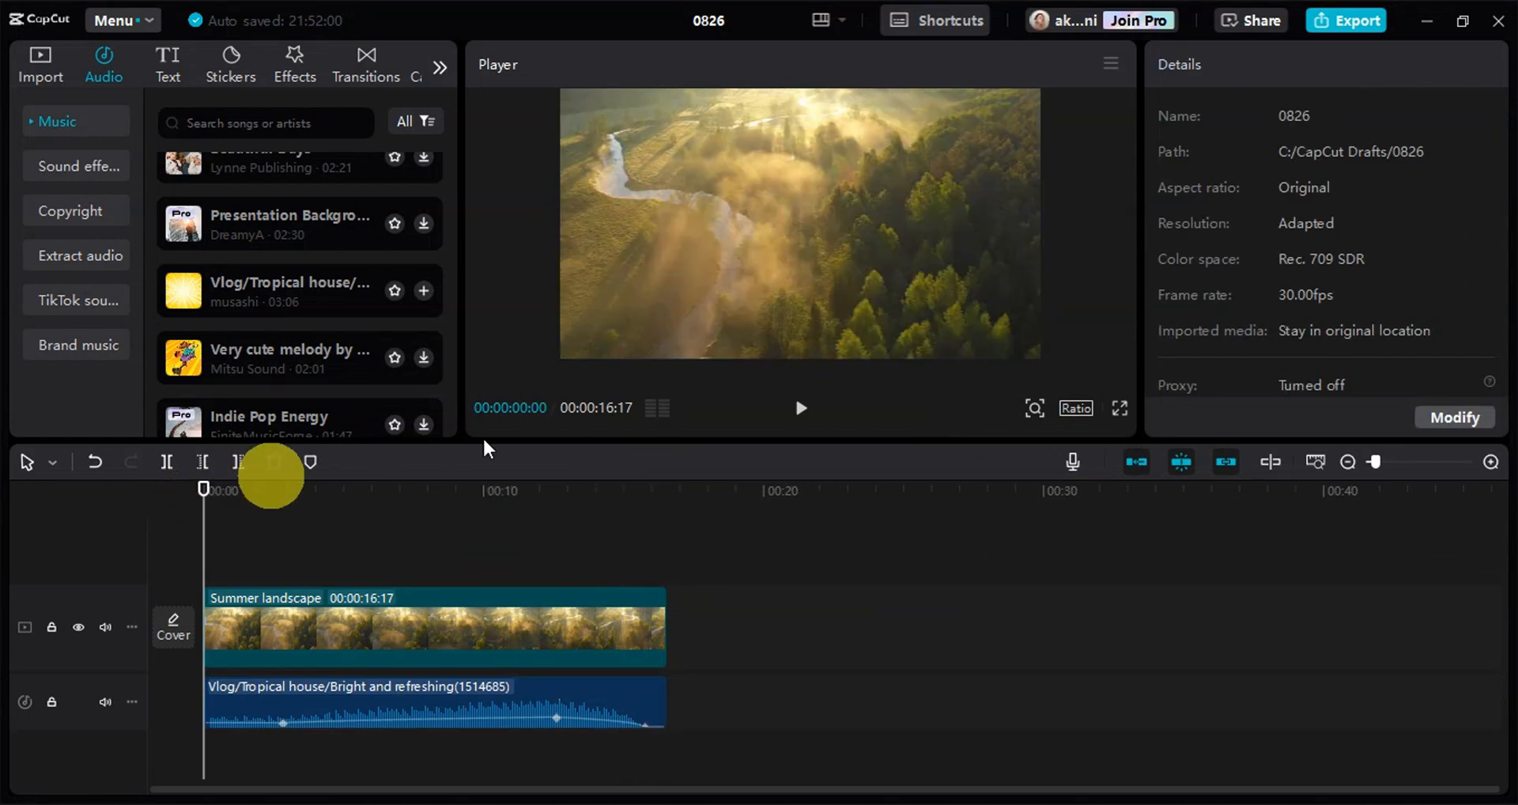
- Review the project's export name, video, audio, GIF and copyright-check options, and close the export settings without exporting
left_click(1342, 36)
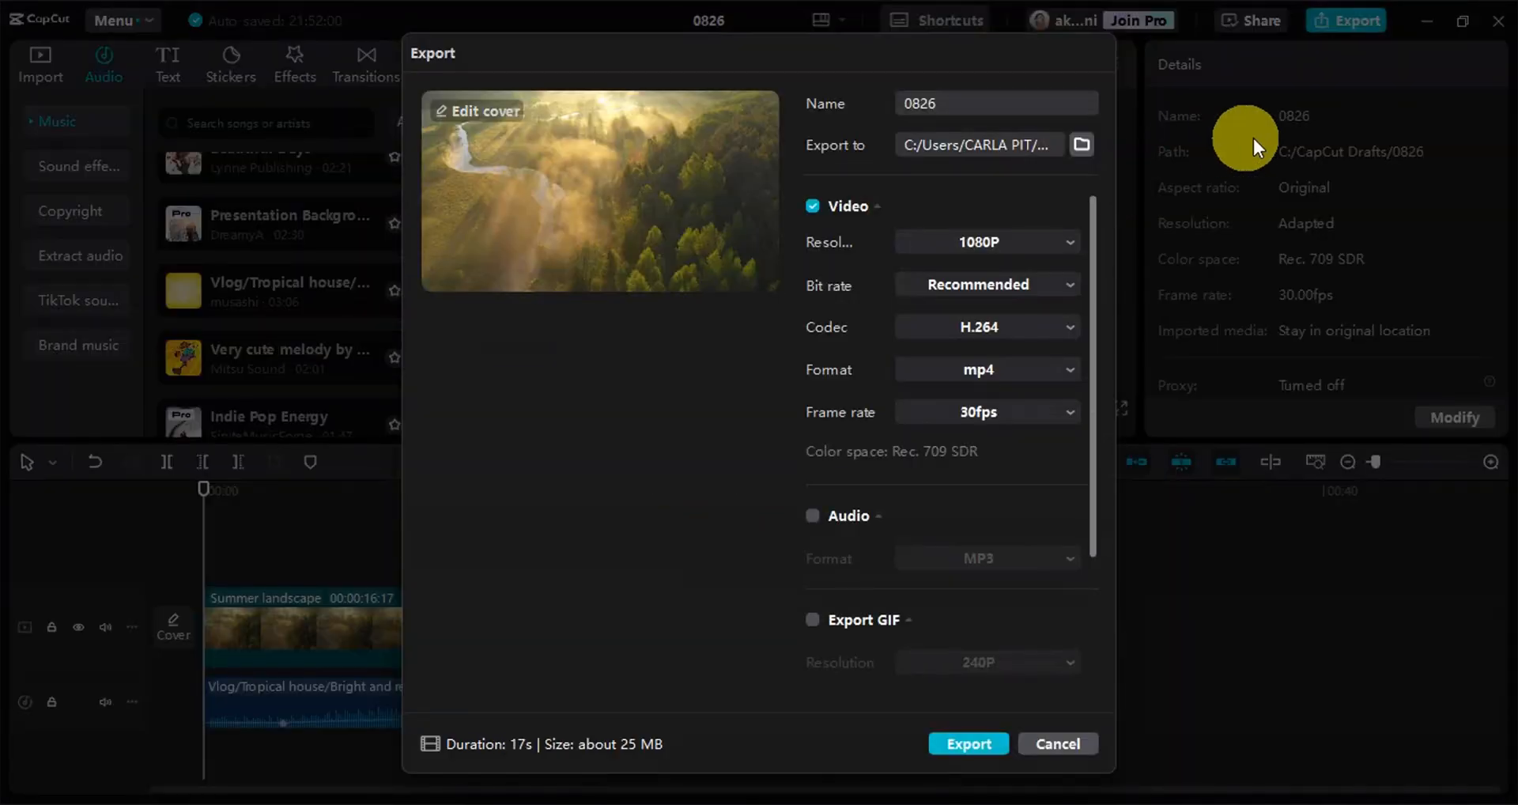
double_click(913, 104)
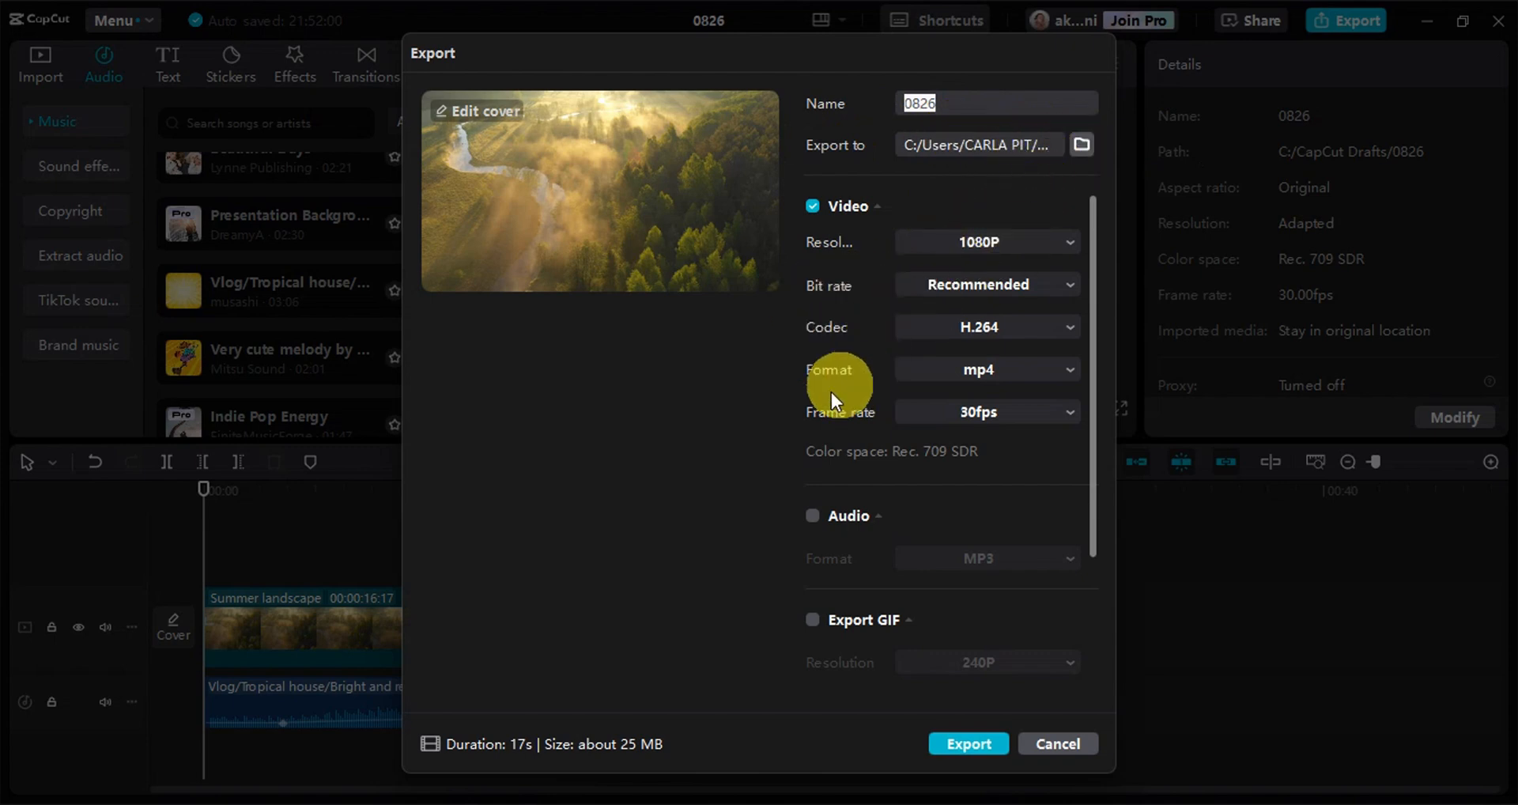
scroll(969, 356, "down", 3)
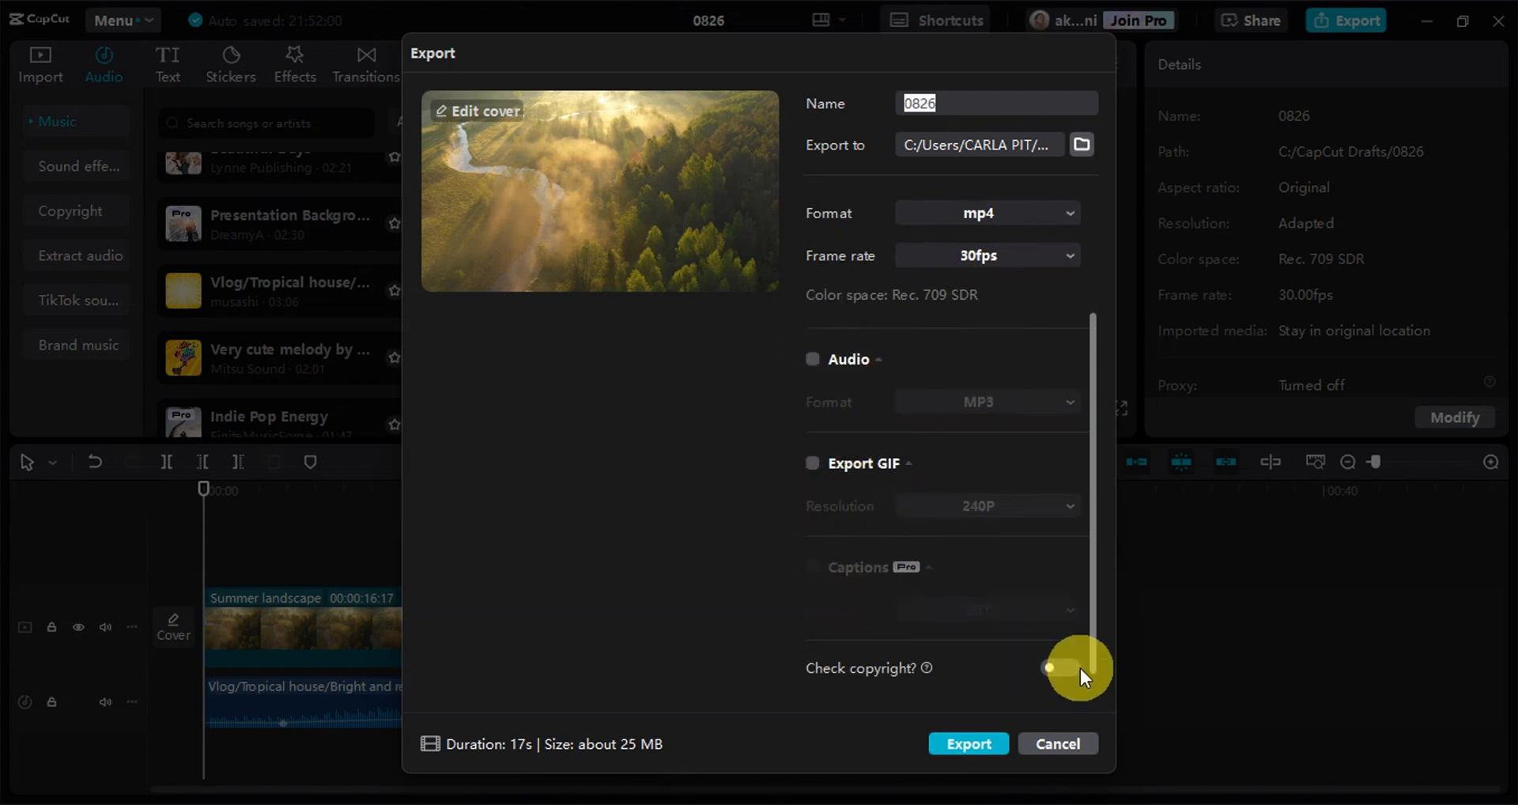
mouse_move(926, 669)
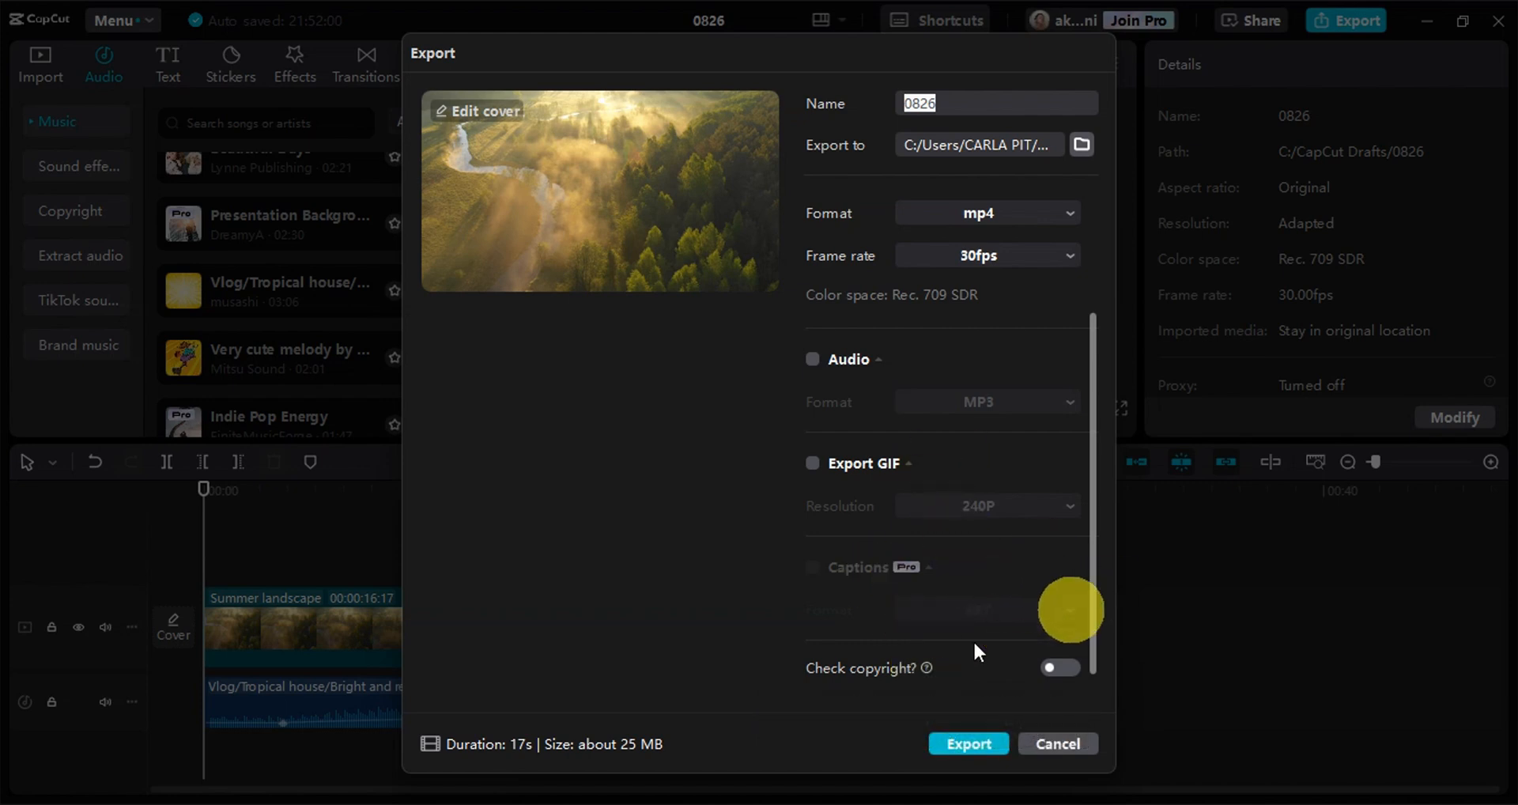
left_click(1058, 743)
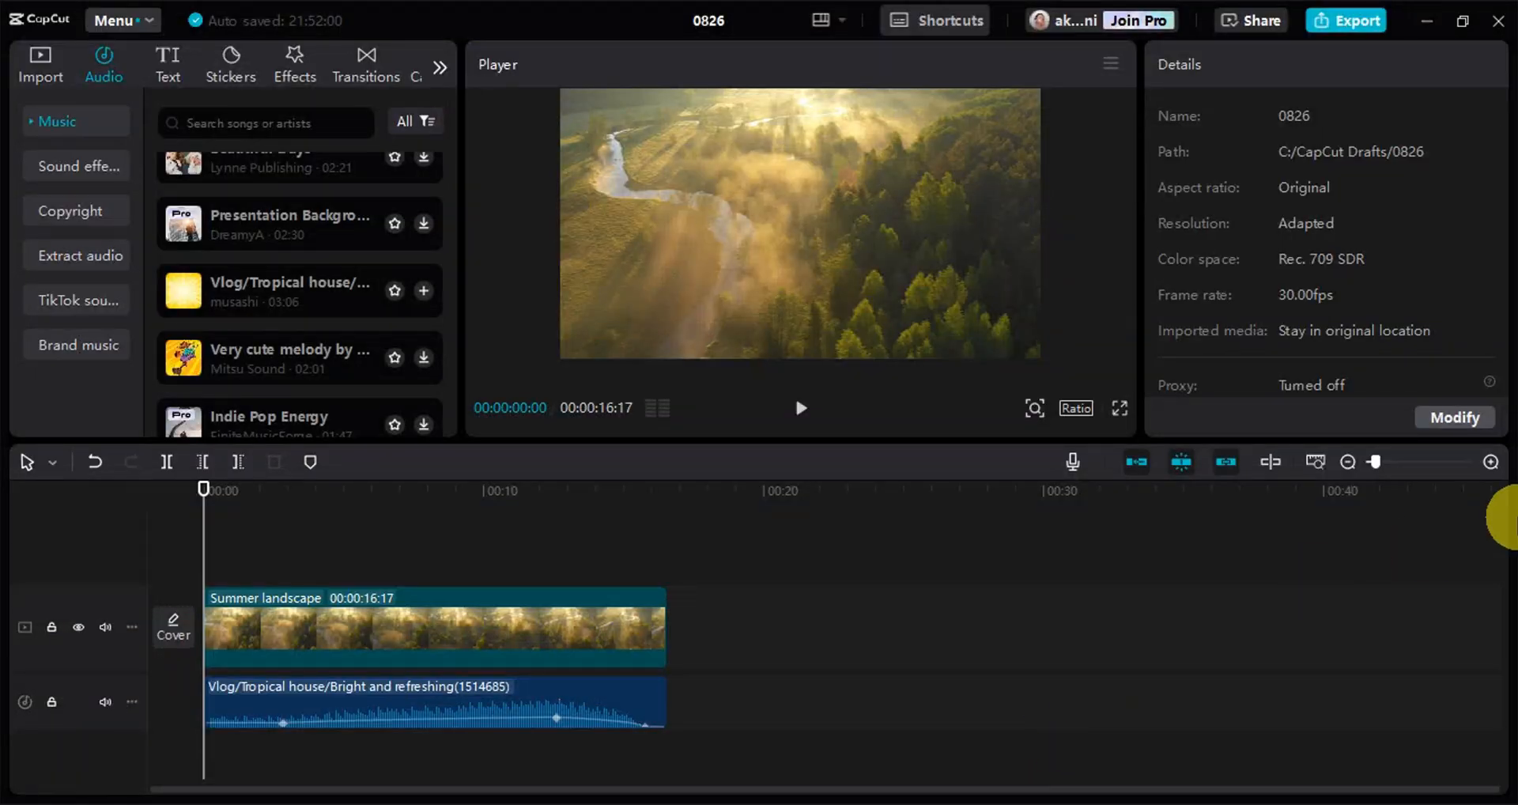